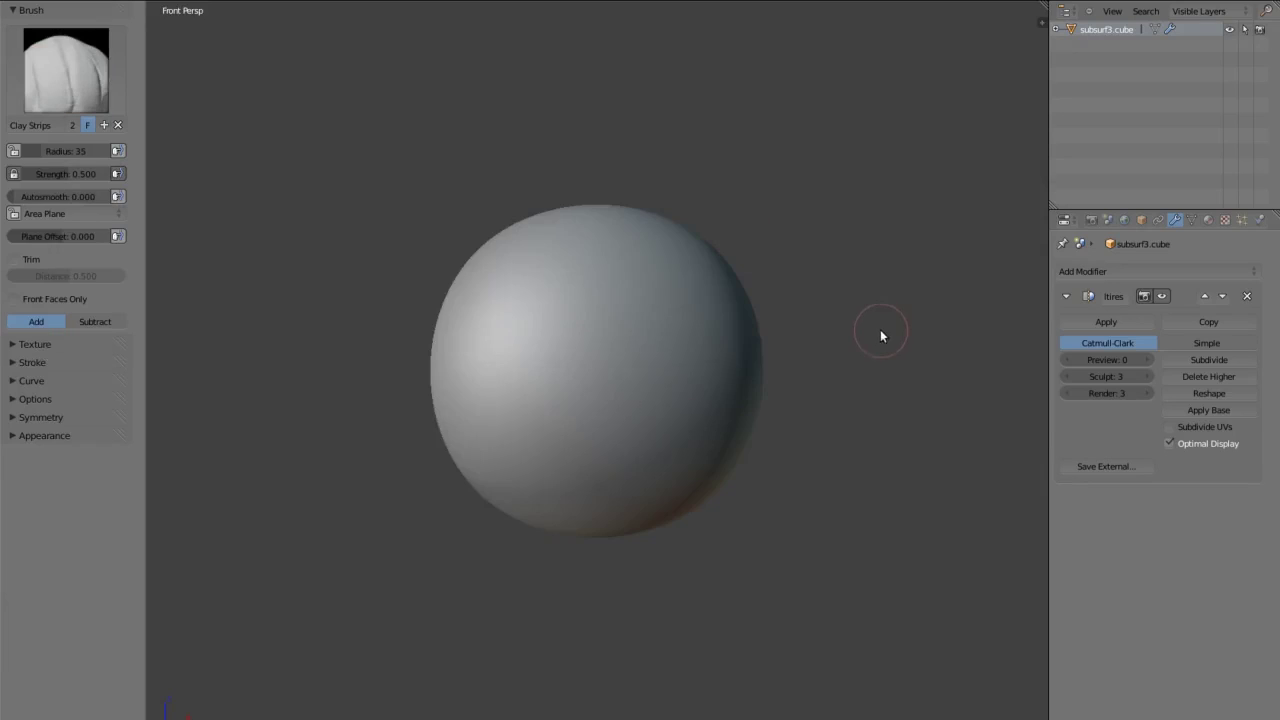
# Grab-stretch the sphere into an elongated head-and-neck blob from front, back and side views.
pyautogui.moveTo(673, 378); pyautogui.dragTo(660, 429)
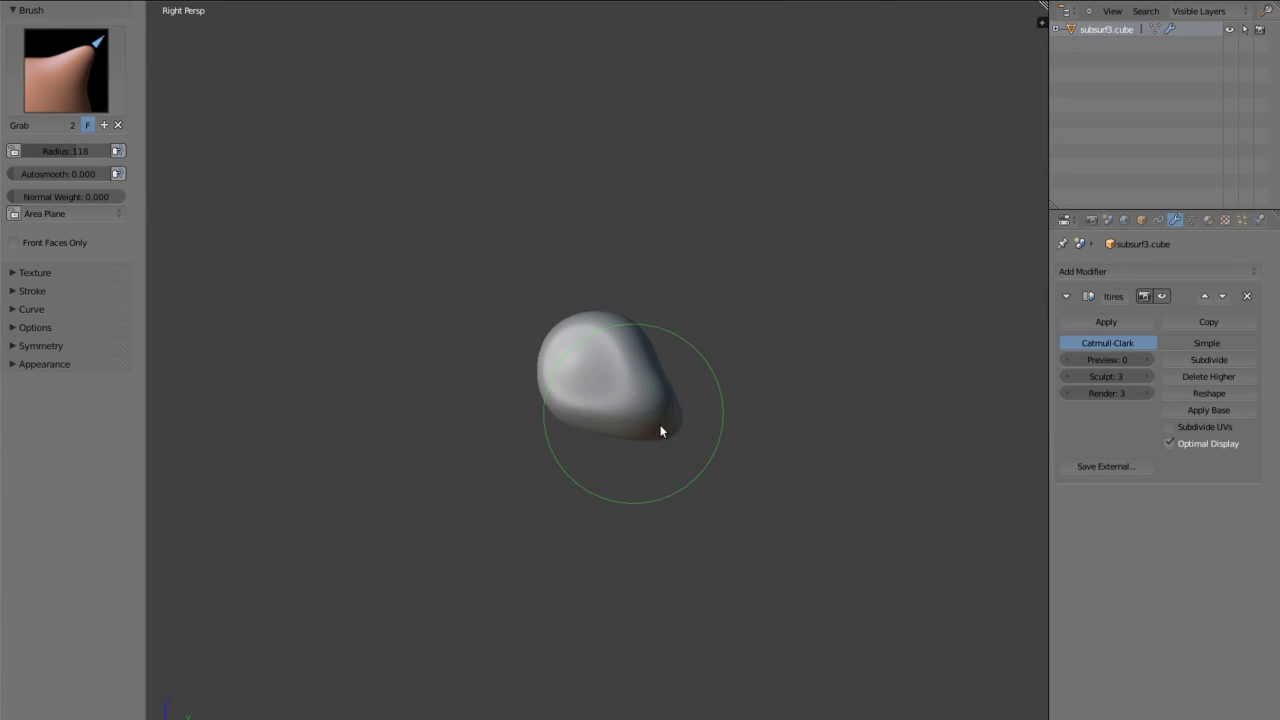
pyautogui.press('ctrl+KP_1')
pyautogui.moveTo(557, 409); pyautogui.dragTo(606, 429)
pyautogui.press('KP_3')
pyautogui.moveTo(708, 466); pyautogui.dragTo(560, 474)
pyautogui.press('KP_1')
pyautogui.moveTo(617, 404); pyautogui.dragTo(634, 365, button='middle')
pyautogui.press('KP_3')
pyautogui.moveTo(518, 361)
pyautogui.mouseDown(button='middle')
pyautogui.moveTo(797, 391)
pyautogui.moveTo(806, 349)
pyautogui.moveTo(477, 331)
pyautogui.mouseUp(button='middle')
# Switch to the Clay Strips brush and frame a close-up near-front view of the head.
pyautogui.click(66, 70)
pyautogui.click(260, 172)
pyautogui.moveTo(594, 363)
pyautogui.mouseDown(button='middle')
pyautogui.moveTo(506, 380)
pyautogui.moveTo(655, 363)
pyautogui.moveTo(662, 414)
pyautogui.moveTo(672, 350)
pyautogui.mouseUp(button='middle')
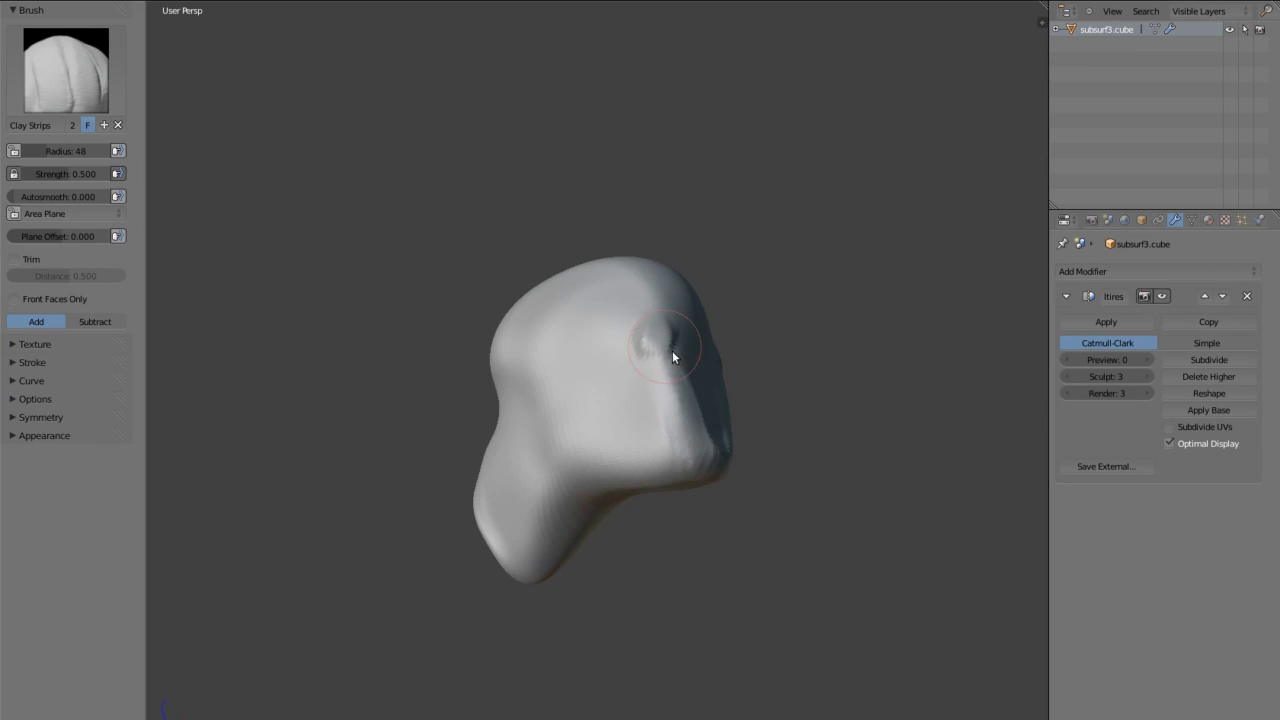
pyautogui.moveTo(570, 325)
pyautogui.mouseDown(button='middle')
pyautogui.moveTo(607, 325)
pyautogui.moveTo(579, 407)
pyautogui.moveTo(470, 394)
pyautogui.moveTo(490, 484)
pyautogui.moveTo(496, 449)
pyautogui.moveTo(665, 471)
pyautogui.moveTo(561, 351)
pyautogui.moveTo(577, 331)
pyautogui.moveTo(711, 390)
pyautogui.moveTo(614, 343)
pyautogui.moveTo(526, 322)
pyautogui.moveTo(697, 379)
pyautogui.mouseUp(button='middle')
pyautogui.scroll(3, 697, 379)
pyautogui.moveTo(600, 373)
pyautogui.mouseDown(button='middle')
pyautogui.moveTo(631, 350)
pyautogui.moveTo(703, 406)
pyautogui.moveTo(497, 383)
pyautogui.moveTo(686, 346)
pyautogui.moveTo(622, 412)
pyautogui.moveTo(511, 428)
pyautogui.moveTo(731, 394)
pyautogui.moveTo(593, 392)
pyautogui.moveTo(649, 491)
pyautogui.moveTo(731, 363)
pyautogui.moveTo(646, 463)
pyautogui.moveTo(632, 500)
pyautogui.moveTo(609, 506)
pyautogui.moveTo(686, 488)
pyautogui.moveTo(480, 468)
pyautogui.moveTo(488, 422)
pyautogui.moveTo(694, 349)
pyautogui.moveTo(557, 403)
pyautogui.mouseUp(button='middle')
pyautogui.scroll(5, 559, 385)
# Build clay-strip ridges on the nose, brow and cheek areas.
pyautogui.moveTo(561, 360); pyautogui.dragTo(667, 483)
pyautogui.scroll(-5, 683, 349)
pyautogui.moveTo(510, 354)
pyautogui.mouseDown(button='middle')
pyautogui.moveTo(791, 397)
pyautogui.moveTo(589, 317)
pyautogui.moveTo(889, 466)
pyautogui.moveTo(691, 369)
pyautogui.mouseUp(button='middle')
pyautogui.scroll(3, 798, 405)
pyautogui.scroll(-4, 650, 369)
pyautogui.moveTo(606, 369)
pyautogui.mouseDown(button='middle')
pyautogui.moveTo(748, 388)
pyautogui.moveTo(517, 303)
pyautogui.moveTo(703, 330)
pyautogui.moveTo(829, 451)
pyautogui.moveTo(551, 451)
pyautogui.moveTo(566, 349)
pyautogui.mouseUp(button='middle')
pyautogui.scroll(3, 829, 451)
pyautogui.scroll(-3, 559, 388)
pyautogui.scroll(4, 559, 388)
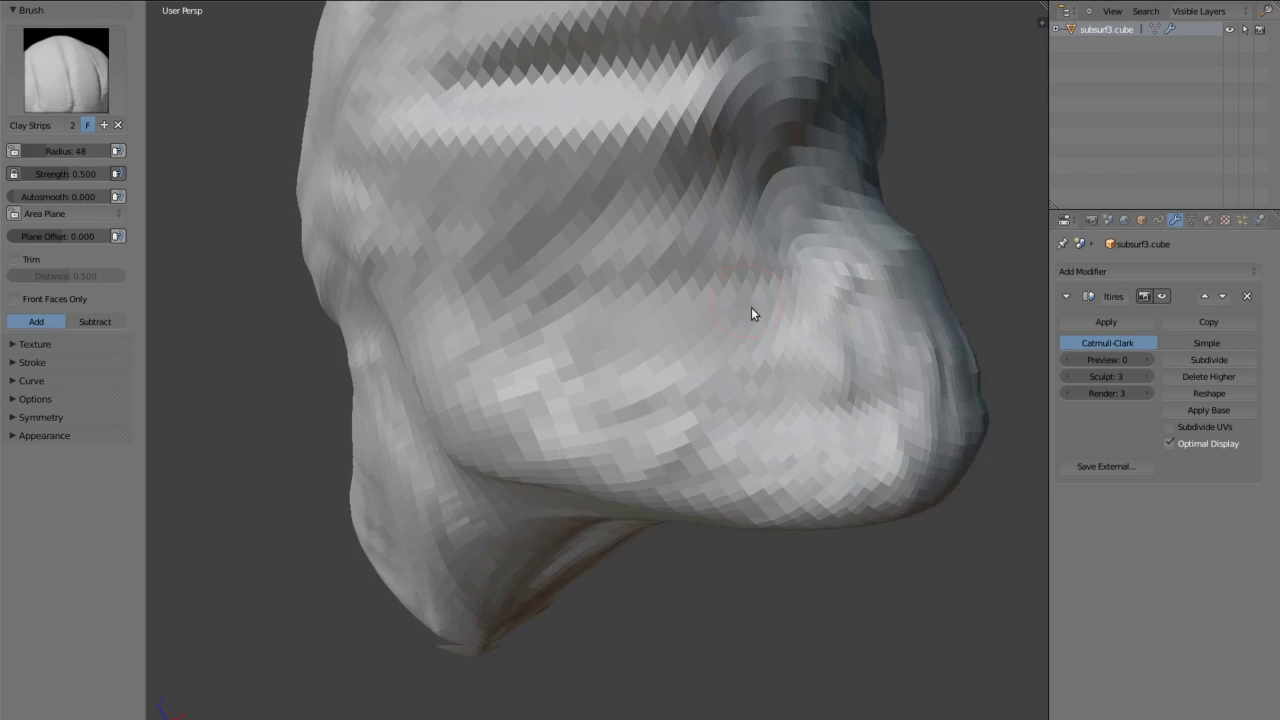
pyautogui.moveTo(505, 305)
pyautogui.mouseDown(button='middle')
pyautogui.moveTo(557, 319)
pyautogui.moveTo(483, 342)
pyautogui.mouseUp(button='middle')
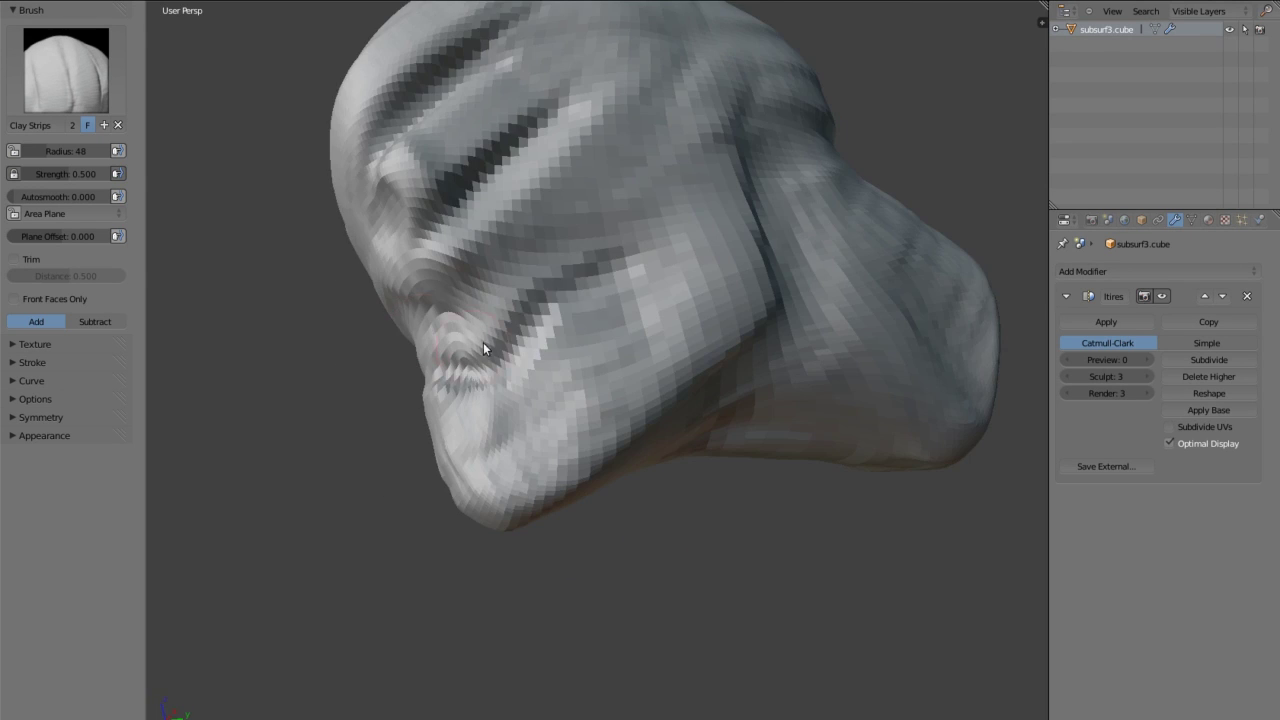
pyautogui.scroll(-2, 609, 320)
pyautogui.moveTo(588, 349)
pyautogui.mouseDown(button='middle')
pyautogui.moveTo(615, 370)
pyautogui.moveTo(569, 63)
pyautogui.moveTo(897, 314)
pyautogui.moveTo(631, 211)
pyautogui.moveTo(693, 340)
pyautogui.moveTo(822, 210)
pyautogui.moveTo(637, 306)
pyautogui.mouseUp(button='middle')
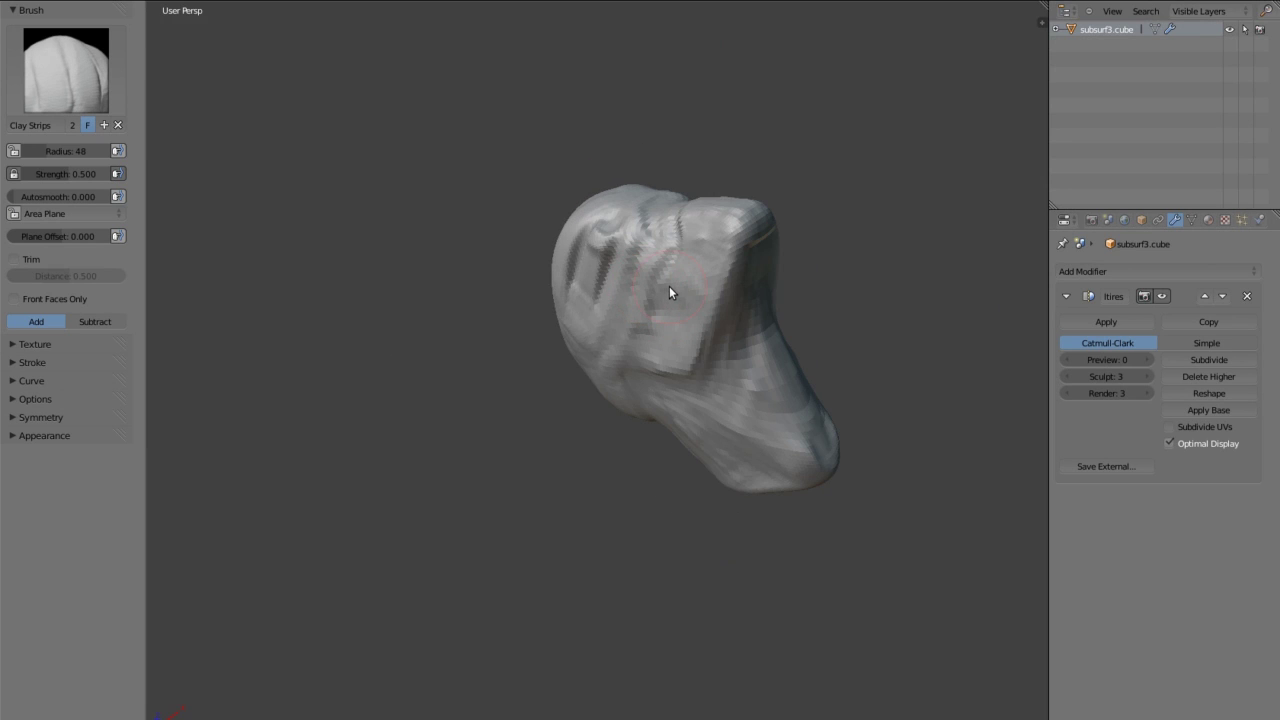
# Shrink the Clay Strips radius to 30 and add clay strokes around the eye.
pyautogui.press('KP_1')
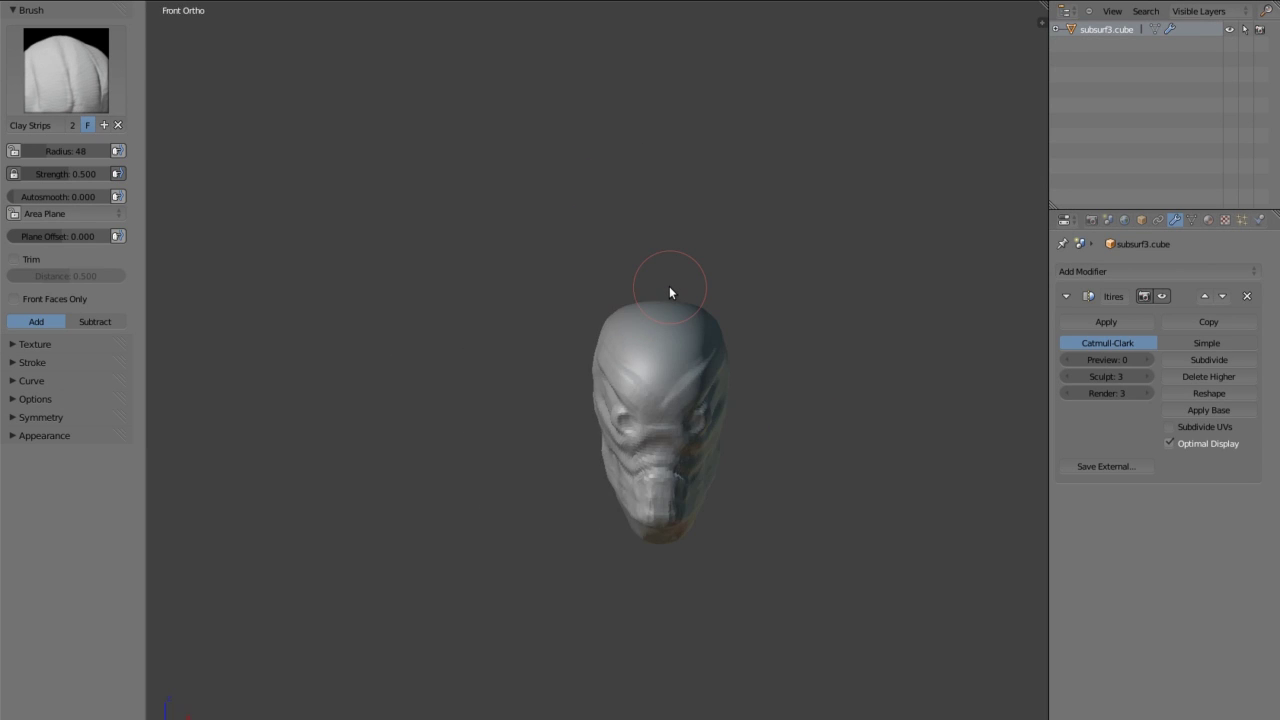
pyautogui.moveTo(669, 286)
pyautogui.mouseDown(button='middle')
pyautogui.moveTo(646, 269)
pyautogui.moveTo(797, 175)
pyautogui.moveTo(703, 191)
pyautogui.moveTo(717, 286)
pyautogui.moveTo(708, 328)
pyautogui.moveTo(737, 284)
pyautogui.moveTo(727, 443)
pyautogui.moveTo(587, 337)
pyautogui.moveTo(615, 384)
pyautogui.moveTo(663, 329)
pyautogui.moveTo(728, 397)
pyautogui.moveTo(520, 374)
pyautogui.moveTo(605, 242)
pyautogui.moveTo(595, 192)
pyautogui.moveTo(706, 290)
pyautogui.moveTo(522, 278)
pyautogui.moveTo(266, 206)
pyautogui.moveTo(666, 407)
pyautogui.moveTo(549, 382)
pyautogui.moveTo(599, 367)
pyautogui.moveTo(535, 330)
pyautogui.moveTo(641, 285)
pyautogui.moveTo(634, 263)
pyautogui.mouseUp(button='middle')
pyautogui.scroll(3, 606, 263)
pyautogui.scroll(3, 717, 286)
pyautogui.scroll(-2, 727, 443)
pyautogui.scroll(-2, 624, 211)
pyautogui.scroll(6, 611, 291)
pyautogui.press('[')
pyautogui.press('[')
pyautogui.press('[')
pyautogui.moveTo(527, 306)
pyautogui.mouseDown(button='middle')
pyautogui.moveTo(575, 373)
pyautogui.moveTo(579, 453)
pyautogui.moveTo(643, 400)
pyautogui.mouseUp(button='middle')
pyautogui.scroll(-1, 594, 450)
pyautogui.moveTo(643, 400)
pyautogui.mouseDown()
pyautogui.moveTo(555, 366)
pyautogui.moveTo(505, 372)
pyautogui.mouseUp()
# Sculpt small clay strokes along the side of the face to deepen the socket.
pyautogui.moveTo(505, 372); pyautogui.dragTo(587, 355, button='middle')
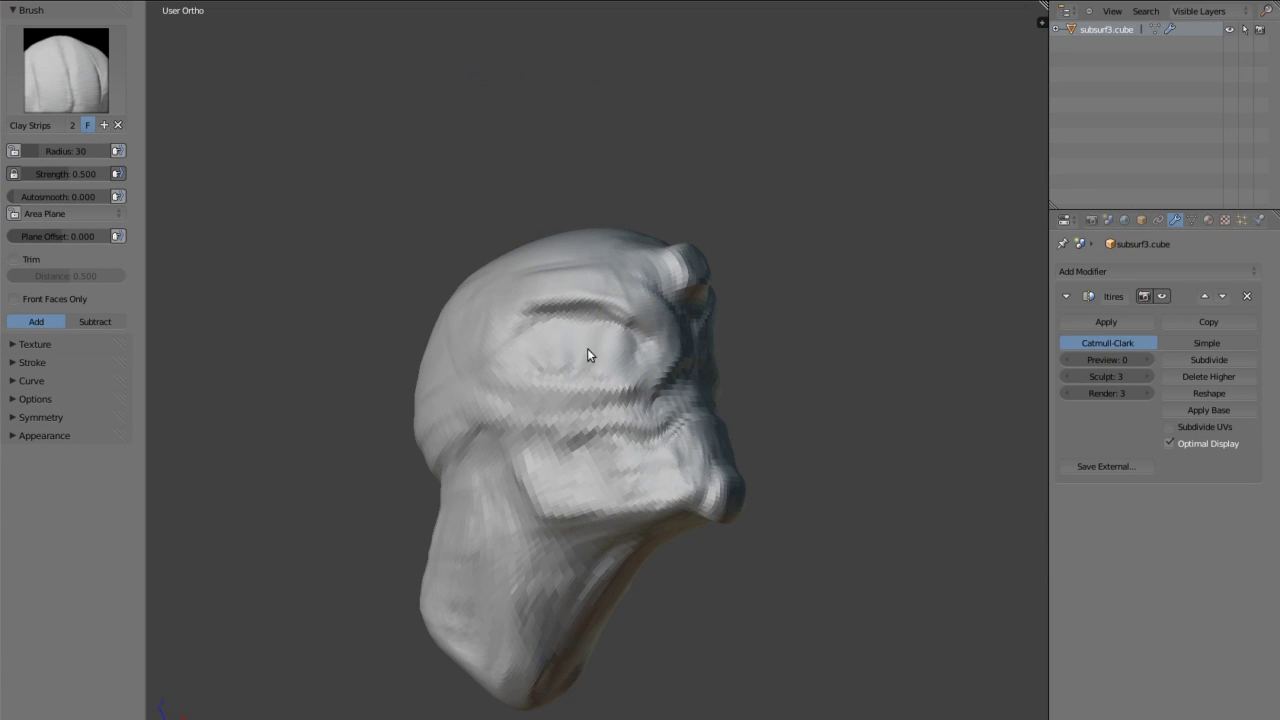
pyautogui.moveTo(886, 154)
pyautogui.mouseDown(button='middle')
pyautogui.moveTo(560, 463)
pyautogui.moveTo(554, 247)
pyautogui.moveTo(797, 383)
pyautogui.mouseUp(button='middle')
pyautogui.scroll(3, 554, 247)
pyautogui.moveTo(777, 423); pyautogui.dragTo(886, 394)
pyautogui.moveTo(886, 394)
pyautogui.mouseDown(button='middle')
pyautogui.moveTo(707, 413)
pyautogui.moveTo(614, 340)
pyautogui.moveTo(503, 286)
pyautogui.moveTo(591, 314)
pyautogui.moveTo(634, 286)
pyautogui.moveTo(712, 272)
pyautogui.moveTo(451, 329)
pyautogui.moveTo(729, 351)
pyautogui.moveTo(849, 220)
pyautogui.moveTo(650, 384)
pyautogui.mouseUp(button='middle')
pyautogui.scroll(-3, 707, 413)
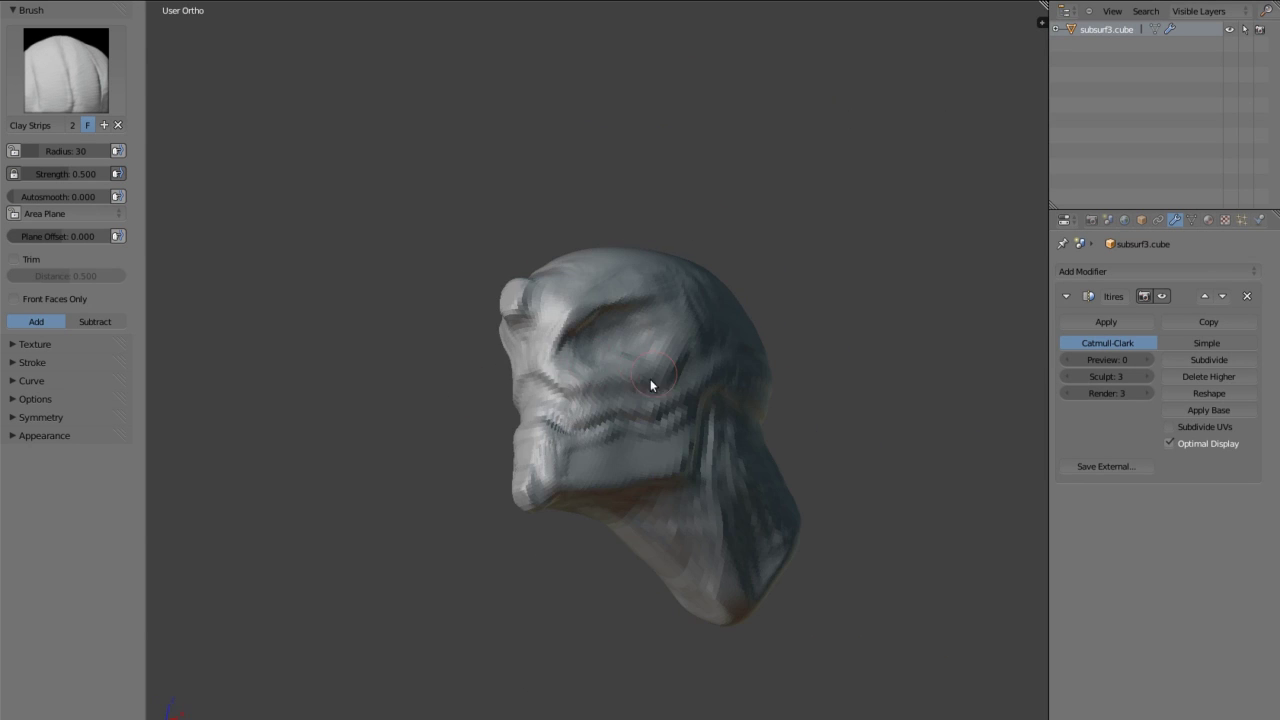
pyautogui.moveTo(551, 374)
pyautogui.mouseDown(button='middle')
pyautogui.moveTo(594, 334)
pyautogui.moveTo(580, 346)
pyautogui.moveTo(606, 372)
pyautogui.moveTo(603, 329)
pyautogui.moveTo(606, 423)
pyautogui.moveTo(540, 297)
pyautogui.moveTo(476, 325)
pyautogui.mouseUp(button='middle')
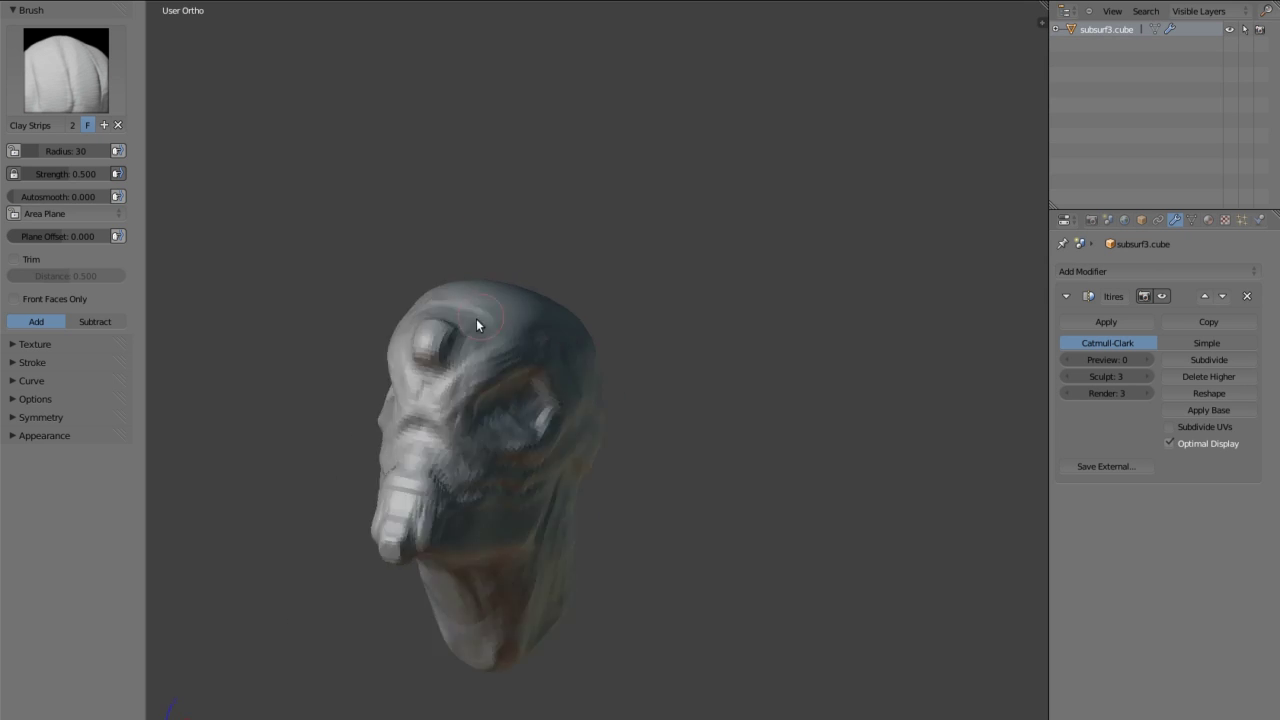
# Pull the snout out and down with the Grab brush at radius 127.
pyautogui.press('KP_3')
pyautogui.press('g')
pyautogui.press('f')
pyautogui.click(500, 406)
pyautogui.scroll(3, 500, 417)
pyautogui.scroll(-5, 500, 424)
pyautogui.scroll(5, 548, 240)
pyautogui.moveTo(443, 263); pyautogui.dragTo(388, 263)
pyautogui.scroll(-4, 388, 263)
pyautogui.moveTo(673, 390); pyautogui.dragTo(673, 460)
# Inspect the back and top of the head, then return to Clay Strips.
pyautogui.press('ctrl+KP_1')
pyautogui.moveTo(536, 355)
pyautogui.mouseDown(button='middle')
pyautogui.moveTo(572, 232)
pyautogui.moveTo(609, 289)
pyautogui.moveTo(518, 336)
pyautogui.moveTo(451, 294)
pyautogui.moveTo(729, 220)
pyautogui.moveTo(560, 223)
pyautogui.moveTo(538, 92)
pyautogui.moveTo(669, 163)
pyautogui.moveTo(820, 311)
pyautogui.moveTo(543, 274)
pyautogui.mouseUp(button='middle')
pyautogui.scroll(-3, 543, 274)
pyautogui.scroll(1, 542, 345)
pyautogui.moveTo(542, 345)
pyautogui.mouseDown(button='middle')
pyautogui.moveTo(400, 360)
pyautogui.moveTo(706, 307)
pyautogui.moveTo(660, 537)
pyautogui.moveTo(346, 314)
pyautogui.moveTo(797, 454)
pyautogui.moveTo(154, 118)
pyautogui.moveTo(551, 223)
pyautogui.mouseUp(button='middle')
pyautogui.press('c')
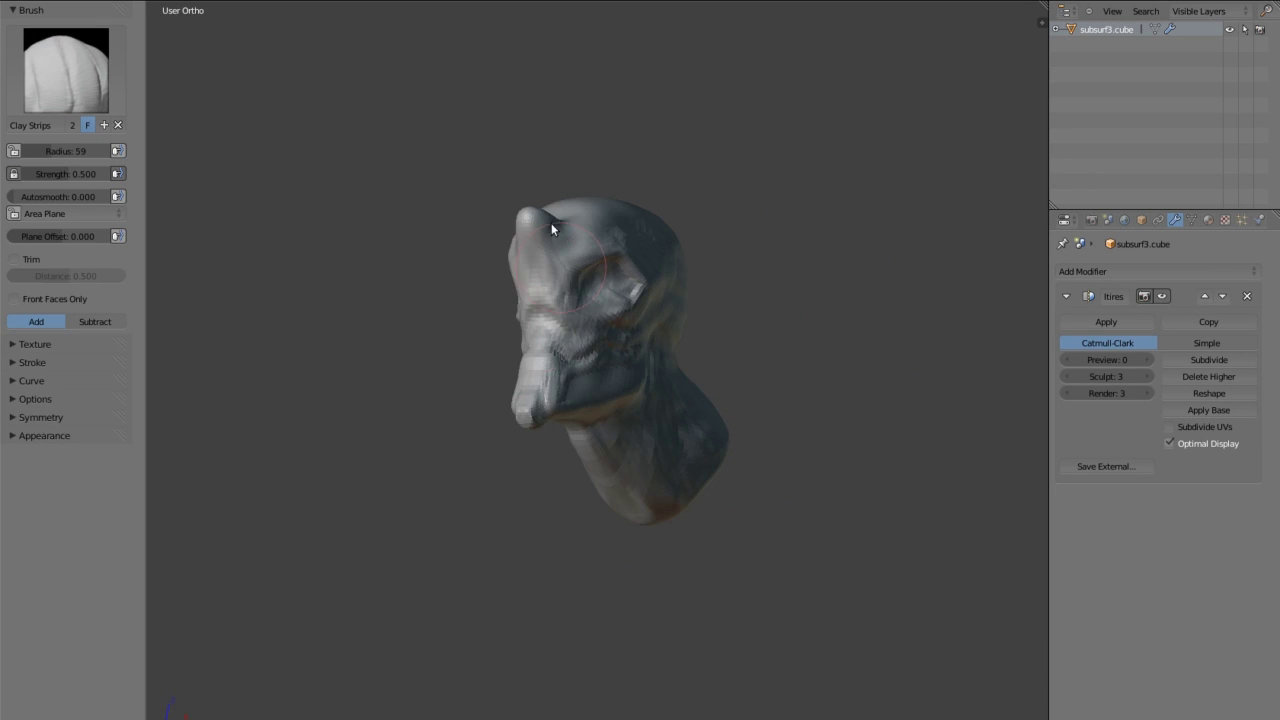
pyautogui.scroll(5, 551, 229)
pyautogui.moveTo(737, 263)
pyautogui.mouseDown(button='middle')
pyautogui.moveTo(689, 297)
pyautogui.moveTo(571, 300)
pyautogui.moveTo(902, 443)
pyautogui.moveTo(560, 505)
pyautogui.moveTo(480, 420)
pyautogui.moveTo(423, 440)
pyautogui.moveTo(520, 383)
pyautogui.moveTo(814, 477)
pyautogui.moveTo(600, 420)
pyautogui.moveTo(689, 410)
pyautogui.moveTo(473, 296)
pyautogui.moveTo(697, 347)
pyautogui.moveTo(600, 300)
pyautogui.mouseUp(button='middle')
pyautogui.scroll(-3, 814, 477)
# Scrape flat planes on top of the head with the Scrape/Peaks brush.
pyautogui.click(66, 70)
pyautogui.click(555, 193)
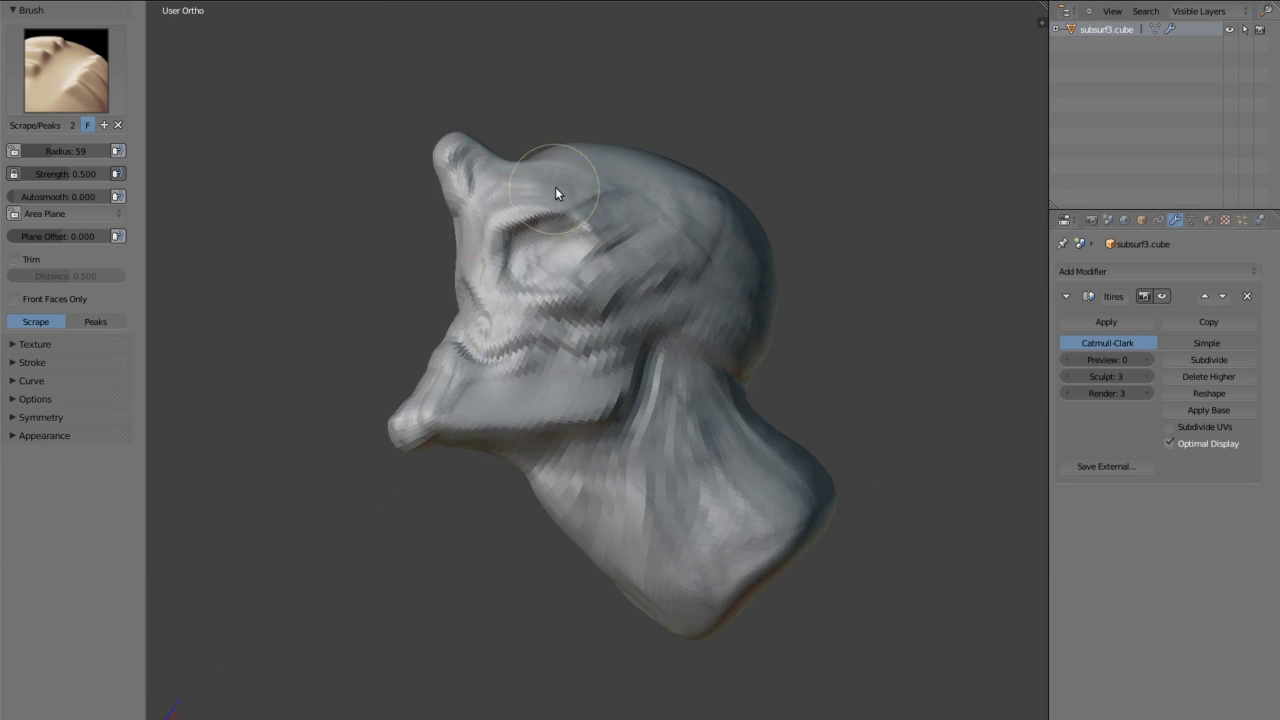
pyautogui.press('KP_3')
pyautogui.scroll(2, 451, 264)
pyautogui.scroll(-2, 584, 525)
pyautogui.scroll(-1, 728, 416)
pyautogui.scroll(1, 689, 268)
pyautogui.moveTo(689, 268)
pyautogui.mouseDown(button='middle')
pyautogui.moveTo(598, 328)
pyautogui.moveTo(623, 550)
pyautogui.moveTo(786, 452)
pyautogui.moveTo(623, 162)
pyautogui.moveTo(557, 363)
pyautogui.moveTo(780, 283)
pyautogui.moveTo(589, 289)
pyautogui.moveTo(678, 258)
pyautogui.moveTo(634, 300)
pyautogui.moveTo(660, 251)
pyautogui.mouseUp(button='middle')
pyautogui.scroll(-2, 589, 289)
pyautogui.scroll(5, 686, 263)
pyautogui.press('KP_1')
# Build up clay forms on the front of the head with Clay Strips.
pyautogui.click(66, 70)
pyautogui.click(269, 157)
pyautogui.moveTo(269, 157)
pyautogui.mouseDown(button='middle')
pyautogui.moveTo(700, 415)
pyautogui.moveTo(699, 368)
pyautogui.moveTo(742, 260)
pyautogui.moveTo(712, 378)
pyautogui.moveTo(906, 264)
pyautogui.moveTo(597, 257)
pyautogui.mouseUp(button='middle')
pyautogui.scroll(3, 742, 266)
pyautogui.scroll(2, 597, 257)
pyautogui.scroll(-3, 719, 232)
pyautogui.moveTo(719, 232)
pyautogui.mouseDown(button='middle')
pyautogui.moveTo(525, 239)
pyautogui.moveTo(610, 296)
pyautogui.mouseUp(button='middle')
pyautogui.press('KP_1')
# Reshape the head with the Grab brush from the front and back.
pyautogui.press('g')
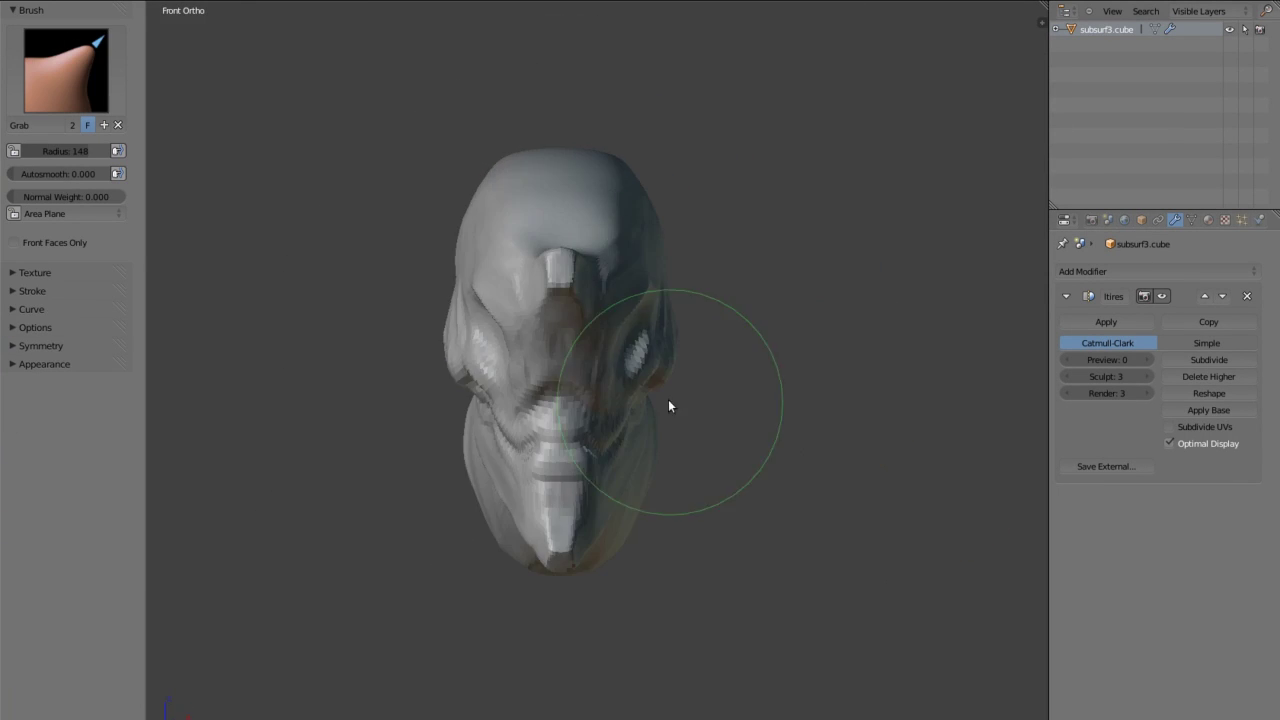
pyautogui.scroll(-3, 668, 399)
pyautogui.moveTo(639, 366)
pyautogui.mouseDown(button='middle')
pyautogui.moveTo(439, 212)
pyautogui.moveTo(883, 359)
pyautogui.mouseUp(button='middle')
pyautogui.press('ctrl+KP_1')
pyautogui.moveTo(536, 305)
pyautogui.mouseDown(button='middle')
pyautogui.moveTo(471, 298)
pyautogui.moveTo(319, 227)
pyautogui.mouseUp(button='middle')
# Scrape the back of the head with Scrape/Peaks at a radius of 40.
pyautogui.press('0')
pyautogui.scroll(5, 480, 295)
pyautogui.moveTo(480, 295); pyautogui.dragTo(568, 259, button='middle')
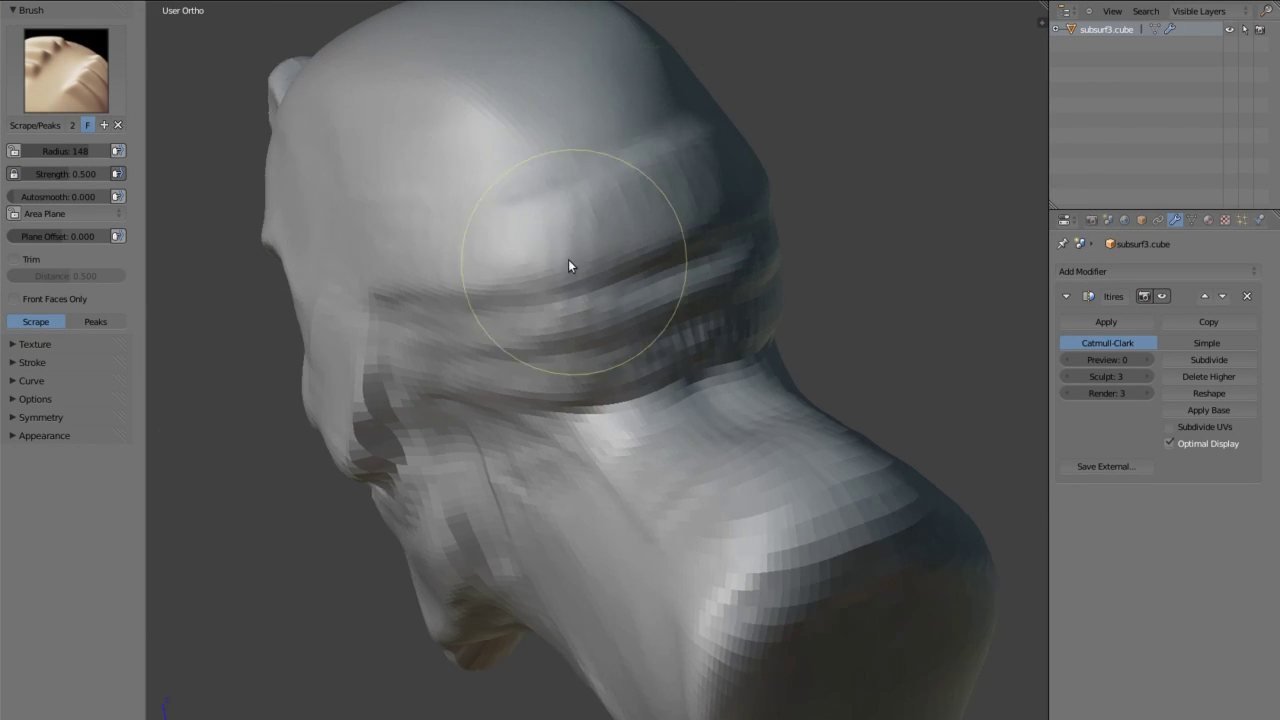
pyautogui.press('f')
pyautogui.click(420, 325)
pyautogui.scroll(-3, 420, 325)
pyautogui.moveTo(420, 325)
pyautogui.mouseDown(button='middle')
pyautogui.moveTo(448, 272)
pyautogui.moveTo(506, 319)
pyautogui.moveTo(528, 286)
pyautogui.moveTo(514, 194)
pyautogui.moveTo(363, 309)
pyautogui.moveTo(516, 250)
pyautogui.moveTo(551, 374)
pyautogui.moveTo(514, 374)
pyautogui.moveTo(417, 297)
pyautogui.moveTo(418, 343)
pyautogui.moveTo(445, 249)
pyautogui.mouseUp(button='middle')
pyautogui.scroll(2, 506, 319)
pyautogui.scroll(2, 363, 309)
pyautogui.scroll(-3, 516, 250)
pyautogui.scroll(2, 417, 297)
pyautogui.scroll(-3, 445, 249)
# Adjust the skull's silhouette with Grab from the side and back views.
pyautogui.press('g')
pyautogui.scroll(2, 463, 266)
pyautogui.scroll(-2, 512, 278)
pyautogui.press('KP_3')
pyautogui.press('ctrl+KP_1')
pyautogui.moveTo(526, 287)
pyautogui.mouseDown(button='middle')
pyautogui.moveTo(711, 172)
pyautogui.moveTo(797, 271)
pyautogui.moveTo(695, 159)
pyautogui.mouseUp(button='middle')
pyautogui.scroll(2, 695, 159)
# Refine the cranium close-up, alternating Clay Strips and Scrape/Peaks.
pyautogui.click(65, 70)
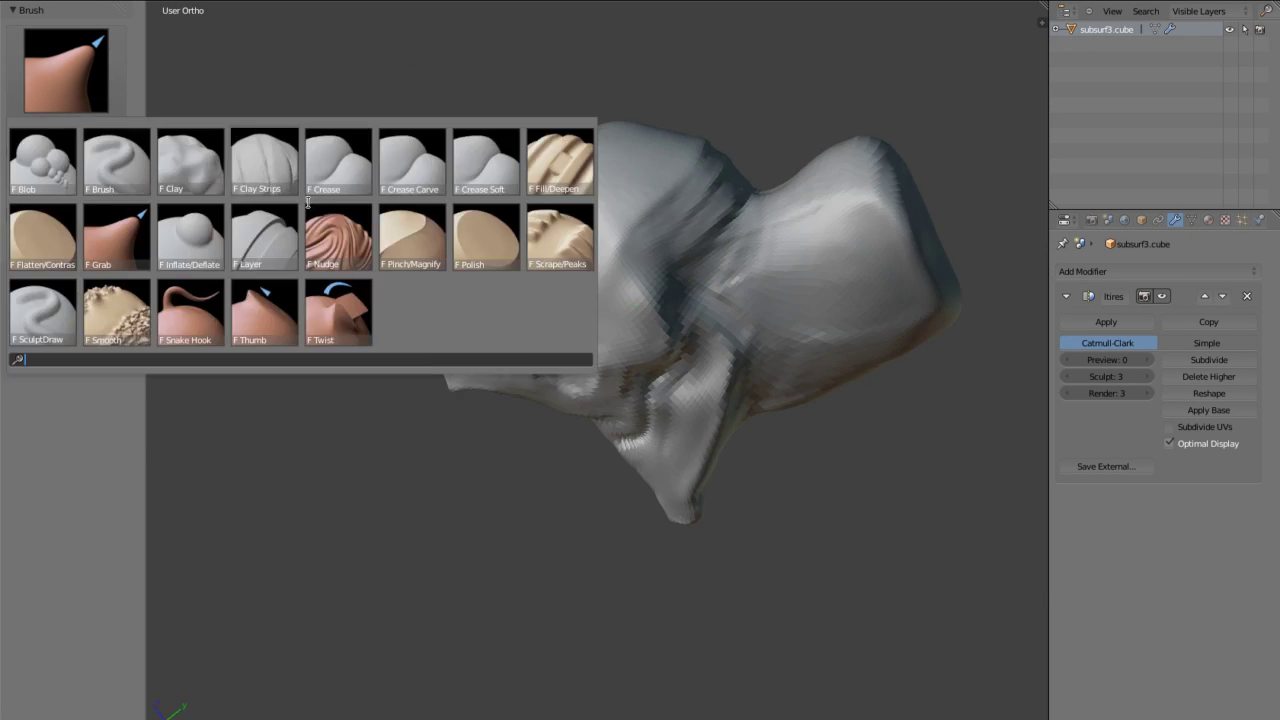
pyautogui.click(264, 160)
pyautogui.scroll(4, 781, 334)
pyautogui.moveTo(675, 373)
pyautogui.mouseDown(button='middle')
pyautogui.moveTo(978, 361)
pyautogui.moveTo(586, 299)
pyautogui.moveTo(613, 352)
pyautogui.moveTo(506, 381)
pyautogui.moveTo(829, 291)
pyautogui.moveTo(395, 312)
pyautogui.moveTo(596, 334)
pyautogui.mouseUp(button='middle')
pyautogui.press('1')
pyautogui.scroll(-4, 506, 381)
# Flatten planes across the cheeks and neck, alternating Clay Strips and Scrape/Peaks.
pyautogui.click(65, 70)
pyautogui.click(264, 160)
pyautogui.moveTo(573, 286)
pyautogui.mouseDown(button='middle')
pyautogui.moveTo(689, 363)
pyautogui.moveTo(503, 284)
pyautogui.moveTo(579, 362)
pyautogui.moveTo(697, 296)
pyautogui.mouseUp(button='middle')
pyautogui.moveTo(527, 261)
pyautogui.mouseDown(button='middle')
pyautogui.moveTo(623, 289)
pyautogui.moveTo(474, 137)
pyautogui.moveTo(580, 286)
pyautogui.moveTo(594, 414)
pyautogui.moveTo(583, 345)
pyautogui.moveTo(695, 420)
pyautogui.moveTo(477, 297)
pyautogui.moveTo(589, 377)
pyautogui.moveTo(543, 343)
pyautogui.moveTo(652, 402)
pyautogui.moveTo(586, 371)
pyautogui.moveTo(621, 310)
pyautogui.moveTo(569, 366)
pyautogui.moveTo(666, 383)
pyautogui.moveTo(509, 294)
pyautogui.moveTo(593, 362)
pyautogui.moveTo(563, 386)
pyautogui.moveTo(574, 349)
pyautogui.moveTo(509, 309)
pyautogui.moveTo(670, 344)
pyautogui.moveTo(583, 340)
pyautogui.moveTo(526, 277)
pyautogui.moveTo(563, 274)
pyautogui.moveTo(539, 369)
pyautogui.moveTo(557, 423)
pyautogui.moveTo(660, 526)
pyautogui.moveTo(677, 306)
pyautogui.moveTo(462, 357)
pyautogui.mouseUp(button='middle')
pyautogui.press('7')
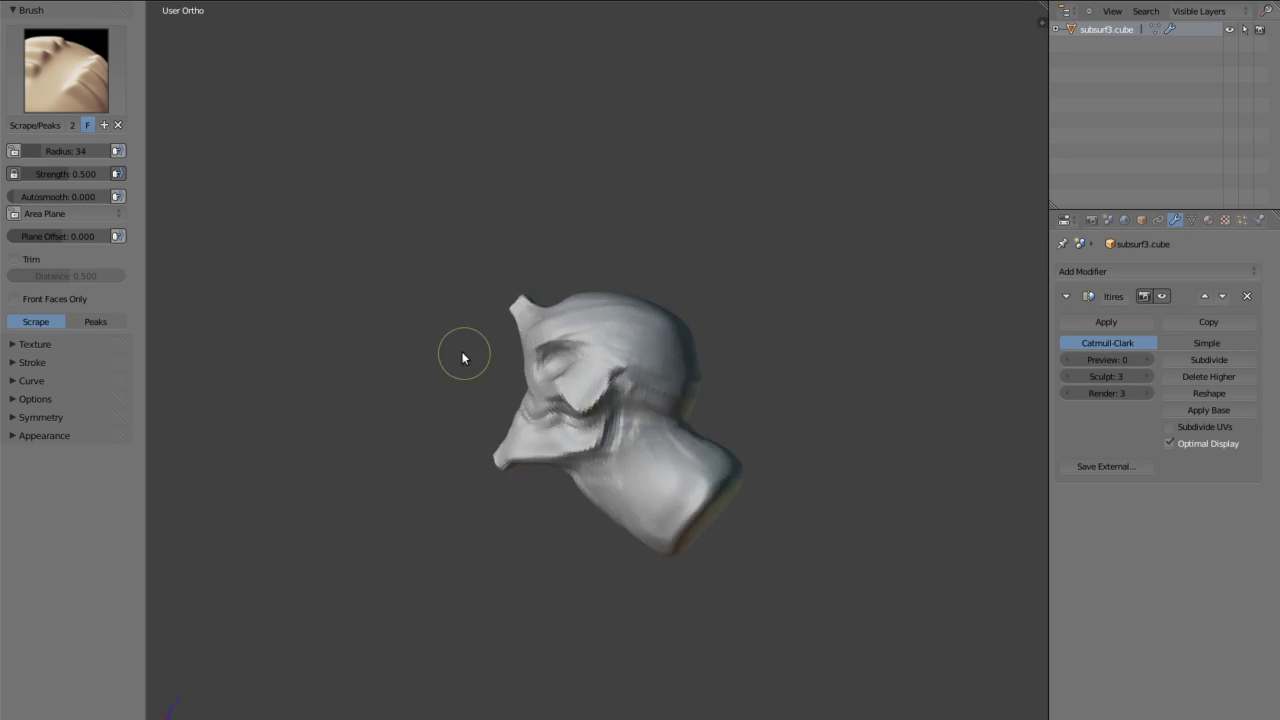
pyautogui.click(66, 70)
pyautogui.click(263, 171)
pyautogui.moveTo(600, 380); pyautogui.dragTo(740, 407, button='middle')
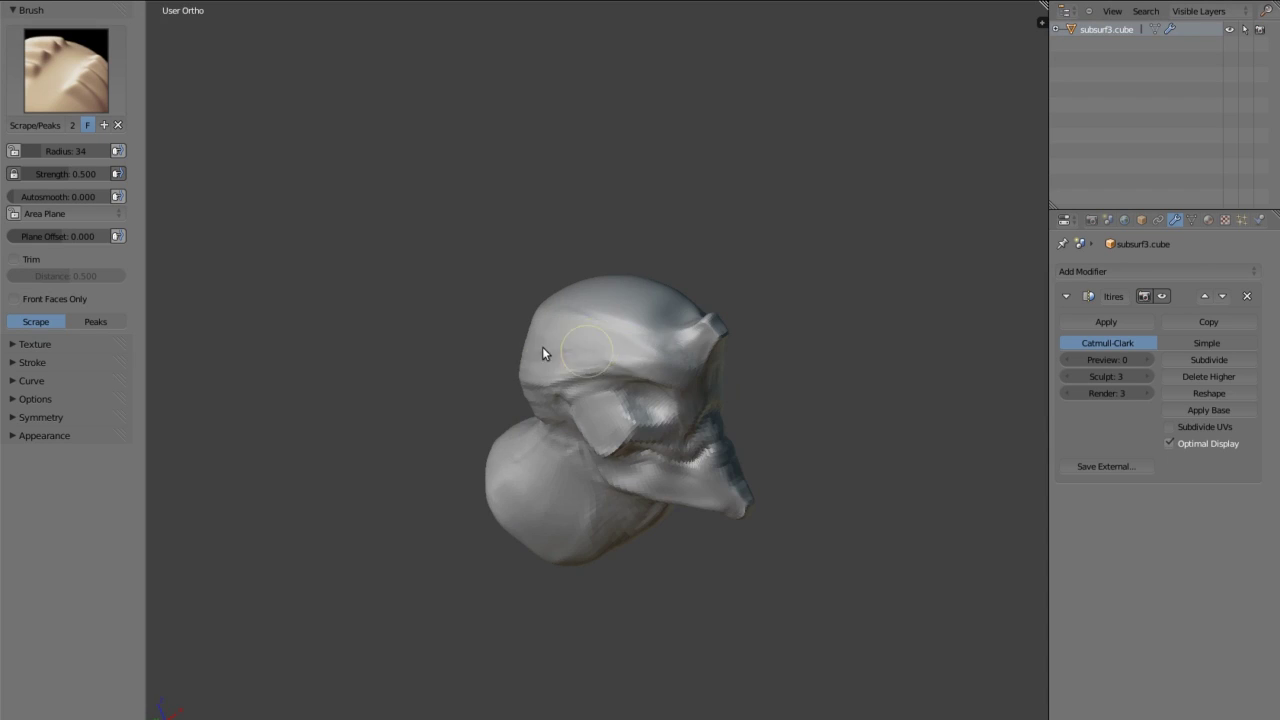
pyautogui.moveTo(542, 346)
pyautogui.mouseDown(button='middle')
pyautogui.moveTo(440, 283)
pyautogui.moveTo(599, 343)
pyautogui.moveTo(546, 280)
pyautogui.moveTo(526, 466)
pyautogui.moveTo(594, 446)
pyautogui.moveTo(491, 503)
pyautogui.moveTo(491, 349)
pyautogui.moveTo(600, 409)
pyautogui.moveTo(529, 396)
pyautogui.moveTo(629, 340)
pyautogui.moveTo(526, 356)
pyautogui.mouseUp(button='middle')
# Save the sculpt as eva_00.blend in the sandbox folder.
pyautogui.hotkey('ctrl', 's')
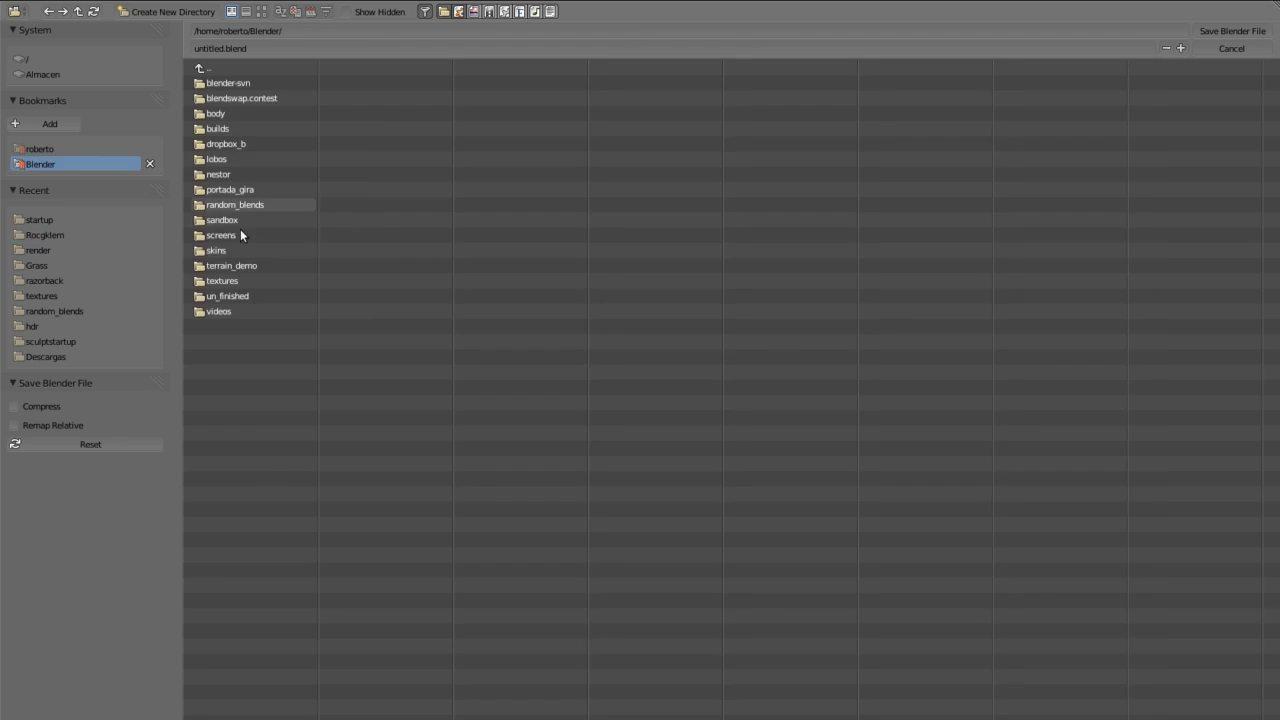
pyautogui.click(240, 220)
pyautogui.doubleClick(240, 48)
pyautogui.write('eva_00.blend')
pyautogui.press('Return')
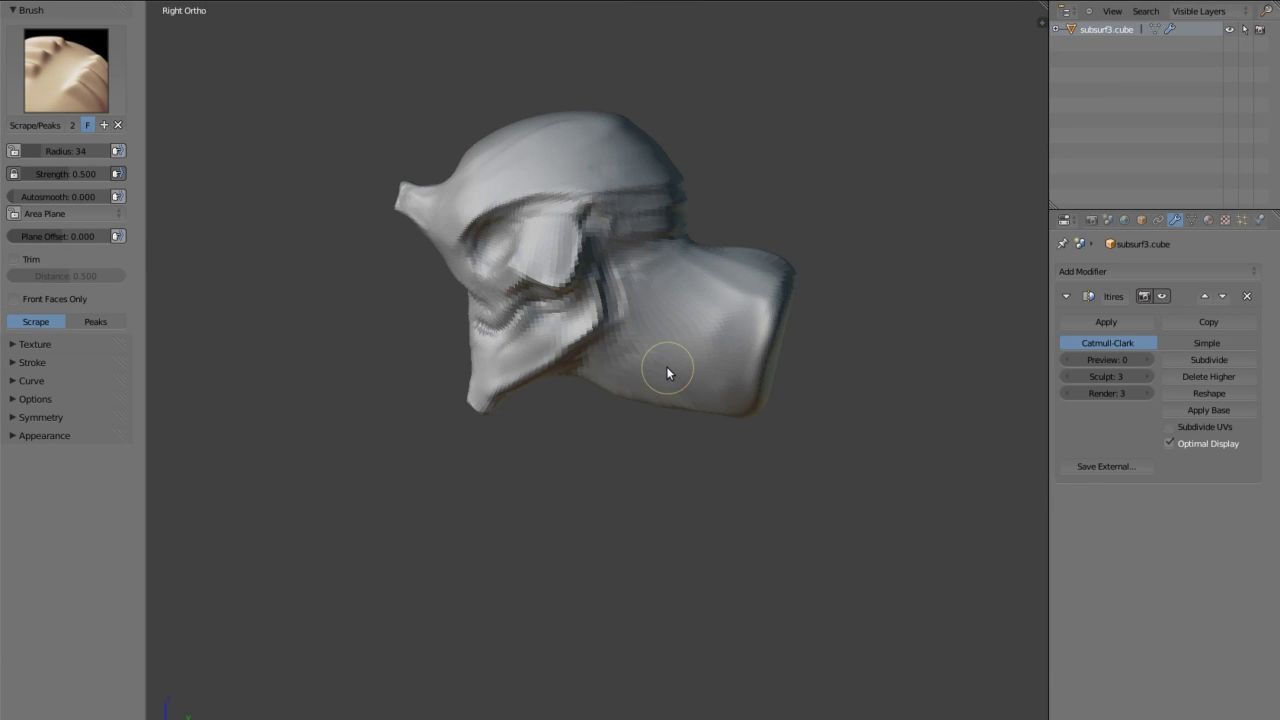
# Add one more Clay Strips stroke to the side of the head.
pyautogui.moveTo(528, 208); pyautogui.dragTo(651, 257, button='middle')
pyautogui.scroll(3, 497, 180)
pyautogui.moveTo(497, 180)
pyautogui.mouseDown(button='middle')
pyautogui.moveTo(542, 287)
pyautogui.moveTo(636, 244)
pyautogui.mouseUp(button='middle')
pyautogui.moveTo(698, 342)
pyautogui.mouseDown(button='middle')
pyautogui.moveTo(600, 363)
pyautogui.moveTo(679, 300)
pyautogui.moveTo(532, 301)
pyautogui.moveTo(619, 303)
pyautogui.mouseUp(button='middle')
pyautogui.moveTo(542, 332)
pyautogui.mouseDown(button='middle')
pyautogui.moveTo(697, 291)
pyautogui.moveTo(651, 304)
pyautogui.moveTo(608, 264)
pyautogui.moveTo(685, 272)
pyautogui.moveTo(600, 194)
pyautogui.moveTo(620, 380)
pyautogui.moveTo(457, 491)
pyautogui.moveTo(513, 428)
pyautogui.moveTo(477, 371)
pyautogui.moveTo(800, 406)
pyautogui.moveTo(543, 446)
pyautogui.moveTo(702, 423)
pyautogui.moveTo(711, 377)
pyautogui.moveTo(549, 357)
pyautogui.moveTo(594, 449)
pyautogui.moveTo(728, 503)
pyautogui.moveTo(658, 410)
pyautogui.moveTo(753, 504)
pyautogui.moveTo(721, 445)
pyautogui.moveTo(749, 345)
pyautogui.moveTo(665, 247)
pyautogui.moveTo(713, 405)
pyautogui.mouseUp(button='middle')
pyautogui.scroll(4, 800, 530)
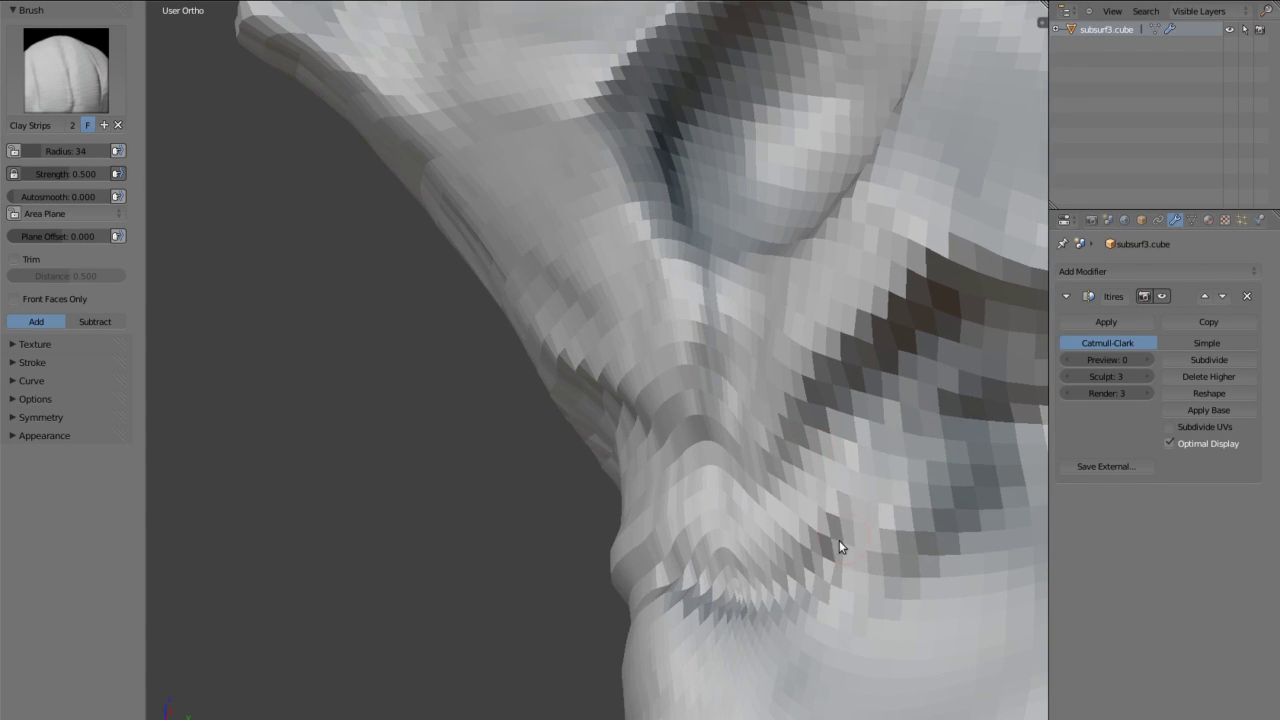
pyautogui.scroll(-4, 734, 297)
pyautogui.moveTo(734, 297)
pyautogui.mouseDown(button='middle')
pyautogui.moveTo(820, 310)
pyautogui.moveTo(718, 360)
pyautogui.moveTo(471, 427)
pyautogui.moveTo(589, 414)
pyautogui.moveTo(474, 423)
pyautogui.moveTo(395, 239)
pyautogui.moveTo(706, 426)
pyautogui.moveTo(547, 332)
pyautogui.mouseUp(button='middle')
pyautogui.scroll(-3, 820, 310)
pyautogui.scroll(4, 491, 340)
pyautogui.scroll(-3, 420, 456)
pyautogui.scroll(-2, 589, 414)
pyautogui.moveTo(429, 477); pyautogui.dragTo(470, 428)
pyautogui.moveTo(470, 428)
pyautogui.mouseDown(button='middle')
pyautogui.moveTo(462, 494)
pyautogui.moveTo(363, 393)
pyautogui.moveTo(428, 432)
pyautogui.moveTo(456, 477)
pyautogui.moveTo(420, 550)
pyautogui.moveTo(471, 509)
pyautogui.moveTo(443, 491)
pyautogui.moveTo(374, 514)
pyautogui.moveTo(551, 448)
pyautogui.moveTo(480, 468)
pyautogui.moveTo(528, 400)
pyautogui.moveTo(343, 536)
pyautogui.moveTo(208, 477)
pyautogui.moveTo(394, 641)
pyautogui.moveTo(544, 250)
pyautogui.moveTo(585, 379)
pyautogui.moveTo(540, 346)
pyautogui.moveTo(497, 268)
pyautogui.moveTo(533, 285)
pyautogui.moveTo(575, 259)
pyautogui.moveTo(455, 228)
pyautogui.moveTo(571, 263)
pyautogui.moveTo(512, 340)
pyautogui.moveTo(423, 340)
pyautogui.mouseUp(button='middle')
# Switch the sculpt brush to Scrape/Peaks and look over the head.
pyautogui.hotkey('shift', 't')
pyautogui.scroll(-3, 533, 285)
pyautogui.moveTo(820, 350)
pyautogui.mouseDown(button='middle')
pyautogui.moveTo(743, 324)
pyautogui.moveTo(656, 236)
pyautogui.moveTo(644, 202)
pyautogui.moveTo(721, 276)
pyautogui.moveTo(834, 251)
pyautogui.moveTo(819, 262)
pyautogui.mouseUp(button='middle')
pyautogui.scroll(3, 644, 202)
pyautogui.scroll(-2, 644, 202)
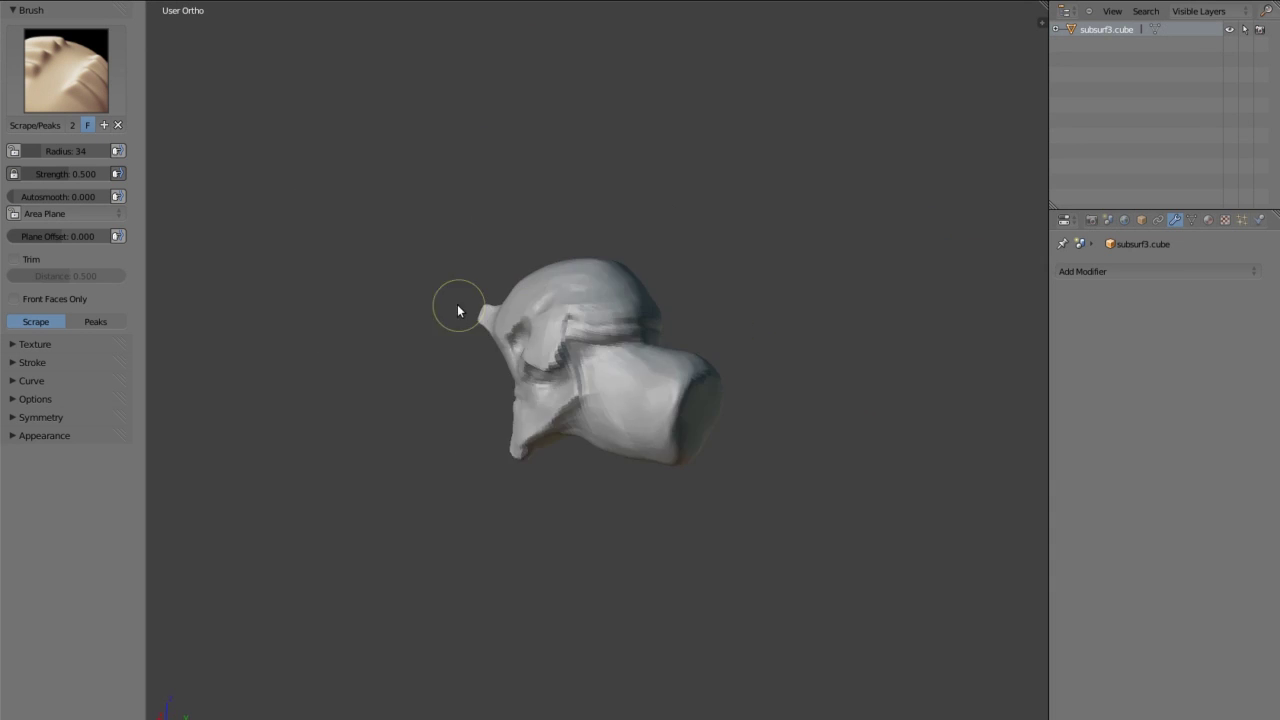
# Undo a Multires modifier added to the head and snap to right side view.
pyautogui.click(1155, 271)
pyautogui.click(940, 440)
pyautogui.moveTo(761, 320)
pyautogui.mouseDown(button='middle')
pyautogui.moveTo(769, 377)
pyautogui.moveTo(866, 234)
pyautogui.mouseUp(button='middle')
pyautogui.hotkey('ctrl', 'z')
pyautogui.press('KP_3')
pyautogui.scroll(-3, 626, 365)
# Add a cube and place it just below the skull.
pyautogui.press('space')
pyautogui.write('cube')
pyautogui.press('Return')
pyautogui.press('g')
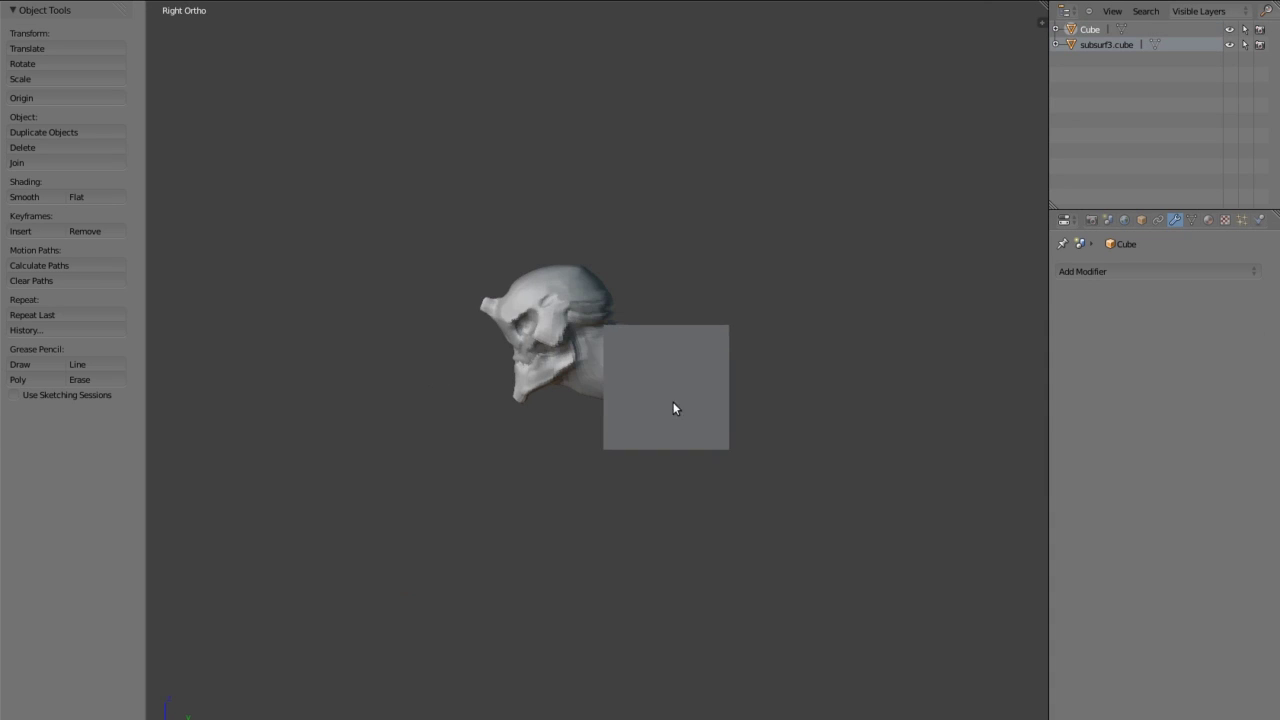
pyautogui.click(700, 362)
# Smooth the cube with Subdivision Surface level 3 and apply it into a sphere.
pyautogui.hotkey('ctrl', '1')
pyautogui.hotkey('ctrl', '3')
pyautogui.click(1106, 321)
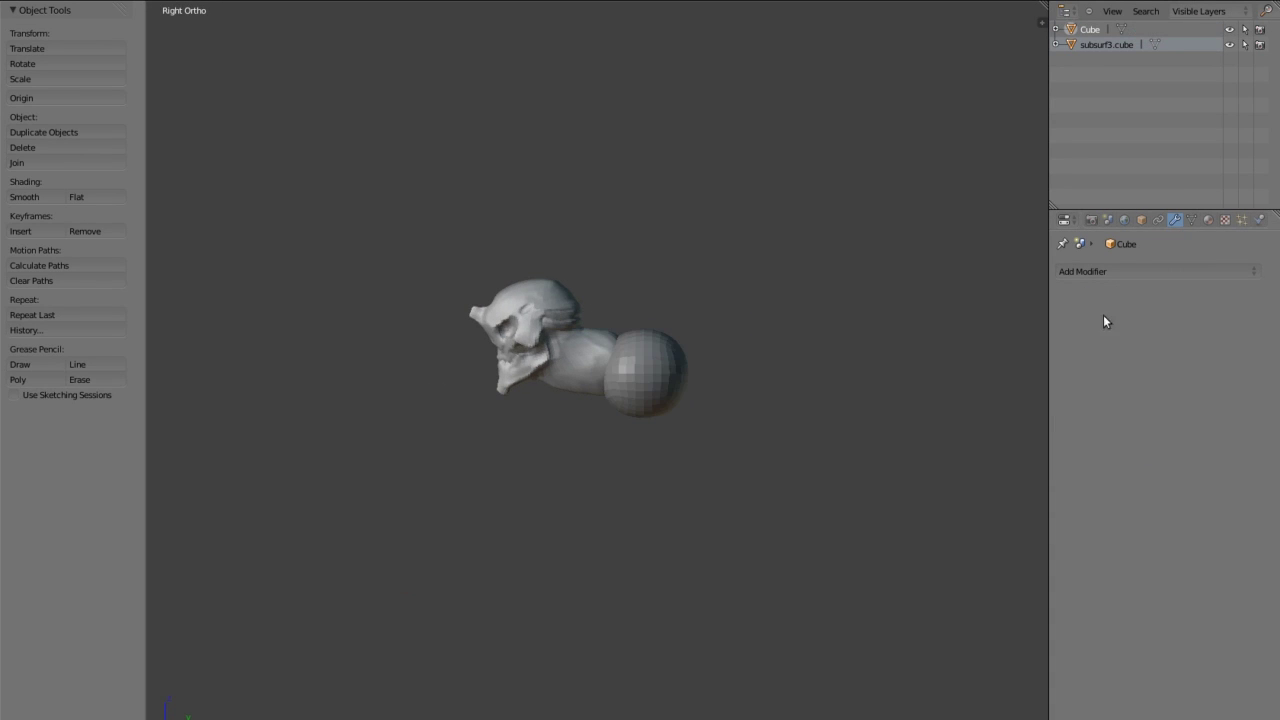
pyautogui.press('Tab')
pyautogui.press('ctrl+KP_1')
pyautogui.press('KP_3')
pyautogui.press('Tab')
pyautogui.click(1100, 271)
# Add a Multires modifier subdivided to level 3 and enter Sculpt Mode.
pyautogui.click(926, 437)
pyautogui.tripleClick(1209, 359)
pyautogui.hotkey('ctrl', 'Tab')
# Grab the sphere downward into a long torso shape and check it from front and back.
pyautogui.press('g')
pyautogui.moveTo(603, 409)
pyautogui.mouseDown()
pyautogui.moveTo(678, 449)
pyautogui.moveTo(623, 466)
pyautogui.mouseUp()
pyautogui.press('ctrl+KP_1')
pyautogui.moveTo(647, 368); pyautogui.dragTo(390, 350, button='middle')
pyautogui.press('ctrl+KP_1')
pyautogui.moveTo(571, 247)
pyautogui.mouseDown(button='middle')
pyautogui.moveTo(609, 249)
pyautogui.moveTo(747, 353)
pyautogui.mouseUp(button='middle')
pyautogui.press('KP_1')
pyautogui.moveTo(519, 252)
pyautogui.mouseDown(button='middle')
pyautogui.moveTo(822, 406)
pyautogui.moveTo(608, 255)
pyautogui.moveTo(591, 393)
pyautogui.moveTo(561, 197)
pyautogui.moveTo(753, 234)
pyautogui.moveTo(550, 285)
pyautogui.mouseUp(button='middle')
# Deepen a pit on the torso with Clay Strips strokes.
pyautogui.press('c')
pyautogui.moveTo(701, 341)
pyautogui.mouseDown(button='middle')
pyautogui.moveTo(686, 371)
pyautogui.moveTo(780, 366)
pyautogui.moveTo(741, 307)
pyautogui.moveTo(770, 330)
pyautogui.mouseUp(button='middle')
pyautogui.moveTo(770, 330); pyautogui.dragTo(846, 390)
pyautogui.moveTo(846, 390); pyautogui.dragTo(760, 471, button='middle')
pyautogui.moveTo(760, 471); pyautogui.dragTo(728, 378)
# Orbit around the figure to inspect the head, shoulder and neck.
pyautogui.moveTo(728, 380)
pyautogui.mouseDown(button='middle')
pyautogui.moveTo(752, 301)
pyautogui.moveTo(650, 271)
pyautogui.moveTo(612, 279)
pyautogui.moveTo(610, 365)
pyautogui.moveTo(583, 446)
pyautogui.moveTo(466, 296)
pyautogui.moveTo(428, 414)
pyautogui.mouseUp(button='middle')
pyautogui.moveTo(456, 343)
pyautogui.mouseDown(button='middle')
pyautogui.moveTo(545, 463)
pyautogui.moveTo(535, 317)
pyautogui.moveTo(589, 262)
pyautogui.mouseUp(button='middle')
pyautogui.moveTo(757, 97)
pyautogui.mouseDown(button='middle')
pyautogui.moveTo(554, 403)
pyautogui.moveTo(574, 309)
pyautogui.moveTo(623, 334)
pyautogui.moveTo(417, 259)
pyautogui.moveTo(583, 423)
pyautogui.moveTo(526, 331)
pyautogui.moveTo(609, 289)
pyautogui.moveTo(558, 317)
pyautogui.moveTo(686, 404)
pyautogui.moveTo(570, 300)
pyautogui.mouseUp(button='middle')
pyautogui.scroll(5, 600, 280)
pyautogui.moveTo(634, 266)
pyautogui.mouseDown(button='middle')
pyautogui.moveTo(694, 335)
pyautogui.moveTo(634, 406)
pyautogui.moveTo(699, 373)
pyautogui.moveTo(549, 390)
pyautogui.moveTo(677, 280)
pyautogui.mouseUp(button='middle')
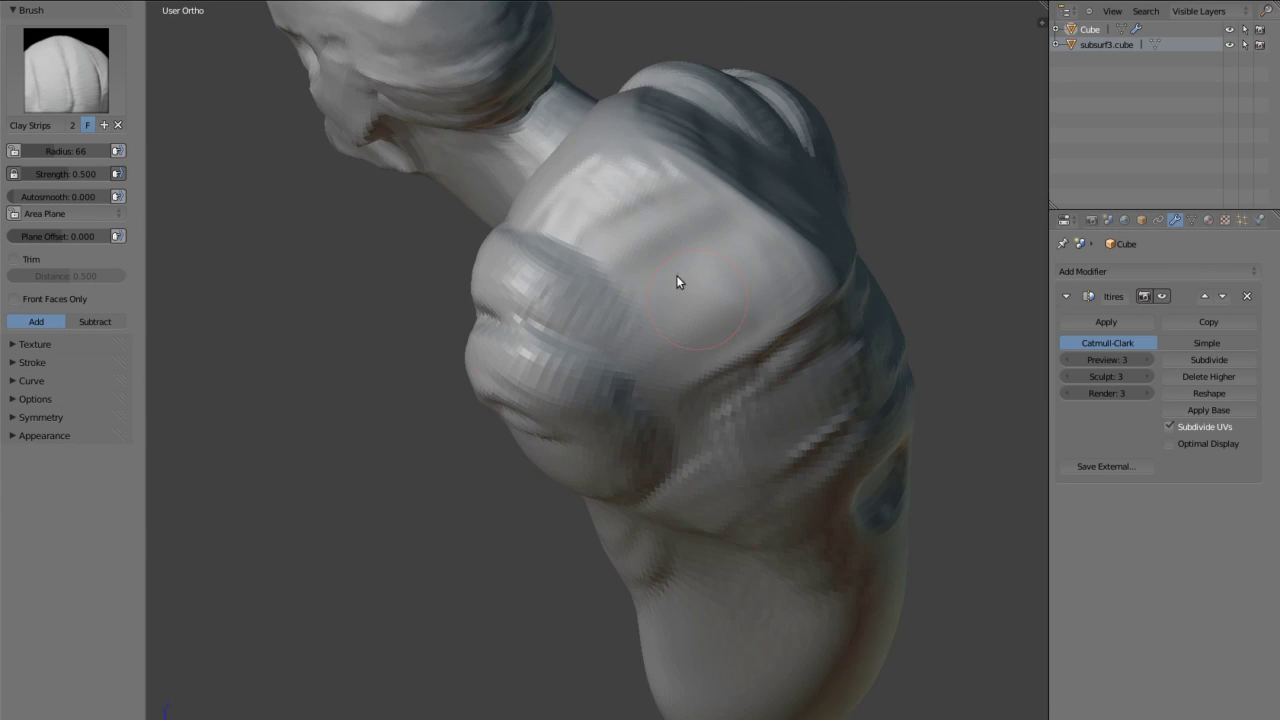
pyautogui.moveTo(740, 229); pyautogui.dragTo(666, 206, button='middle')
pyautogui.moveTo(668, 158)
pyautogui.mouseDown(button='middle')
pyautogui.moveTo(723, 191)
pyautogui.moveTo(597, 209)
pyautogui.moveTo(766, 100)
pyautogui.moveTo(661, 165)
pyautogui.moveTo(763, 214)
pyautogui.moveTo(611, 346)
pyautogui.moveTo(626, 397)
pyautogui.moveTo(704, 406)
pyautogui.moveTo(657, 470)
pyautogui.moveTo(463, 442)
pyautogui.moveTo(480, 422)
pyautogui.moveTo(612, 402)
pyautogui.moveTo(729, 406)
pyautogui.moveTo(700, 323)
pyautogui.moveTo(646, 337)
pyautogui.mouseUp(button='middle')
# Orbit in close to inspect the fist's knuckles, then the chest and shoulder.
pyautogui.moveTo(585, 244)
pyautogui.mouseDown(button='middle')
pyautogui.moveTo(561, 309)
pyautogui.moveTo(462, 407)
pyautogui.moveTo(549, 225)
pyautogui.moveTo(615, 181)
pyautogui.mouseUp(button='middle')
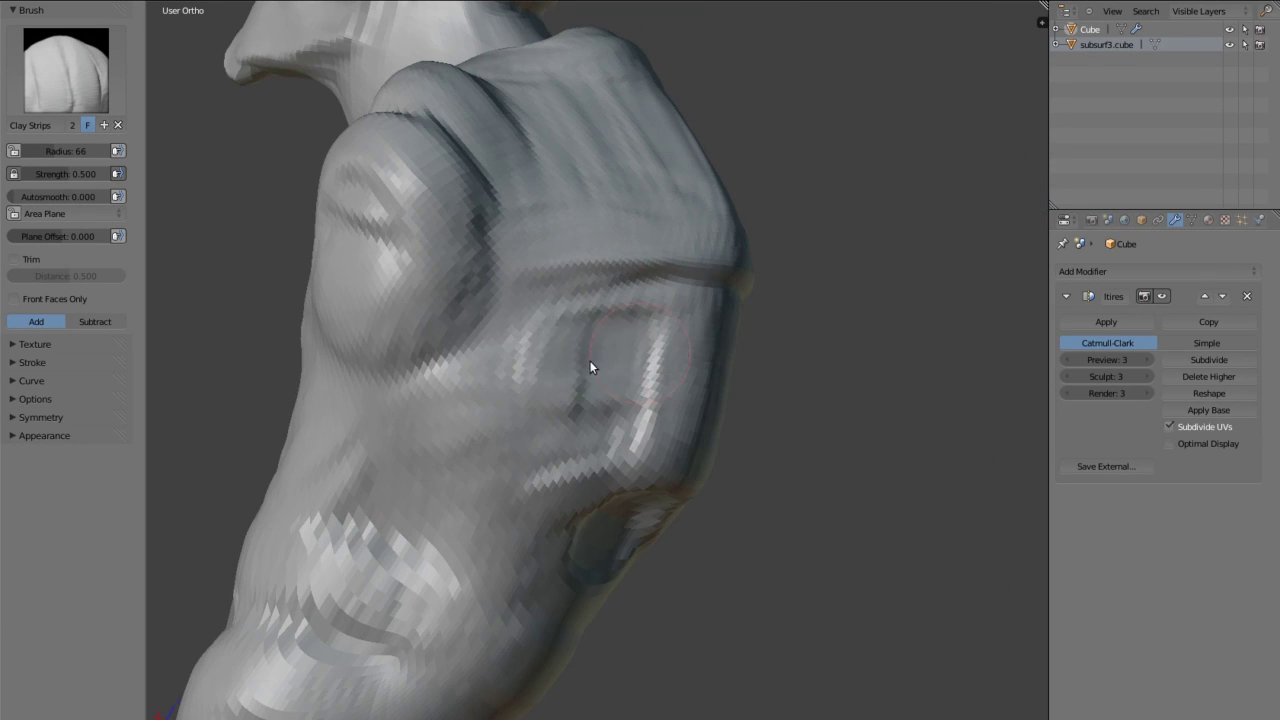
pyautogui.scroll(-3, 449, 326)
pyautogui.moveTo(449, 326); pyautogui.dragTo(605, 286, button='middle')
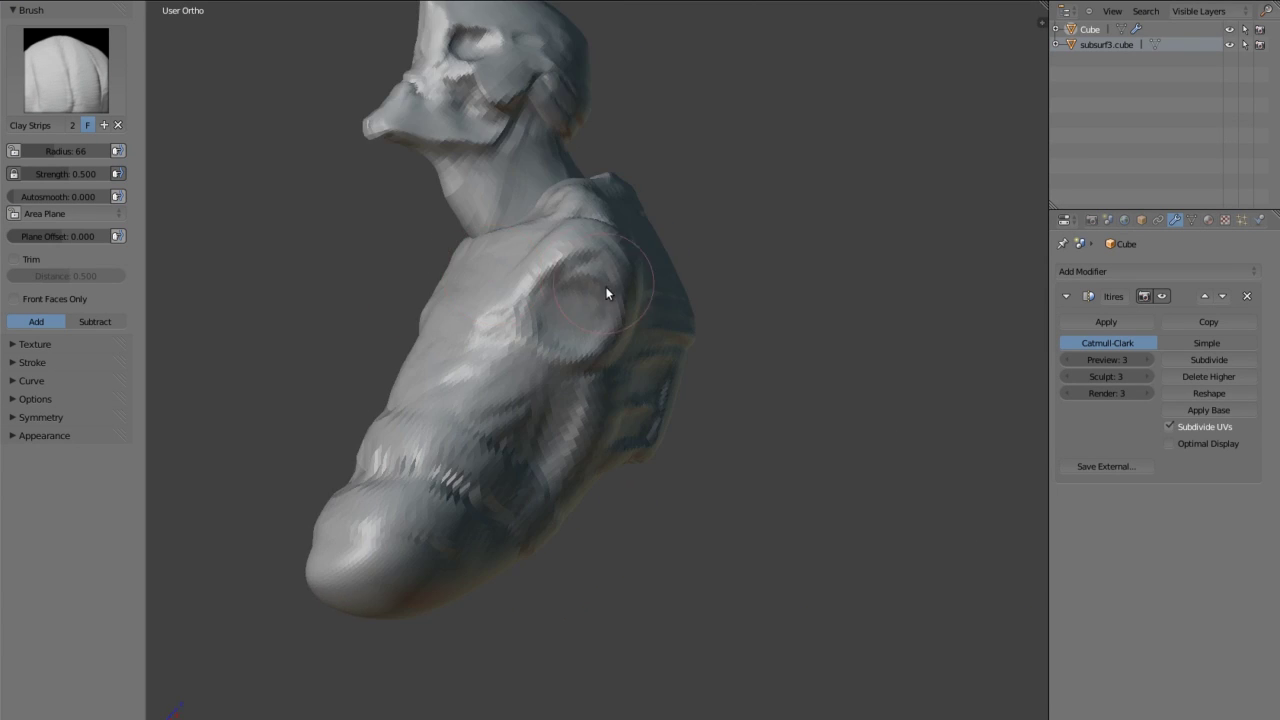
pyautogui.scroll(4, 490, 325)
pyautogui.moveTo(490, 325); pyautogui.dragTo(375, 385, button='middle')
pyautogui.moveTo(375, 465)
pyautogui.mouseDown(button='middle')
pyautogui.moveTo(628, 476)
pyautogui.moveTo(624, 532)
pyautogui.moveTo(436, 433)
pyautogui.mouseUp(button='middle')
pyautogui.scroll(-4, 463, 331)
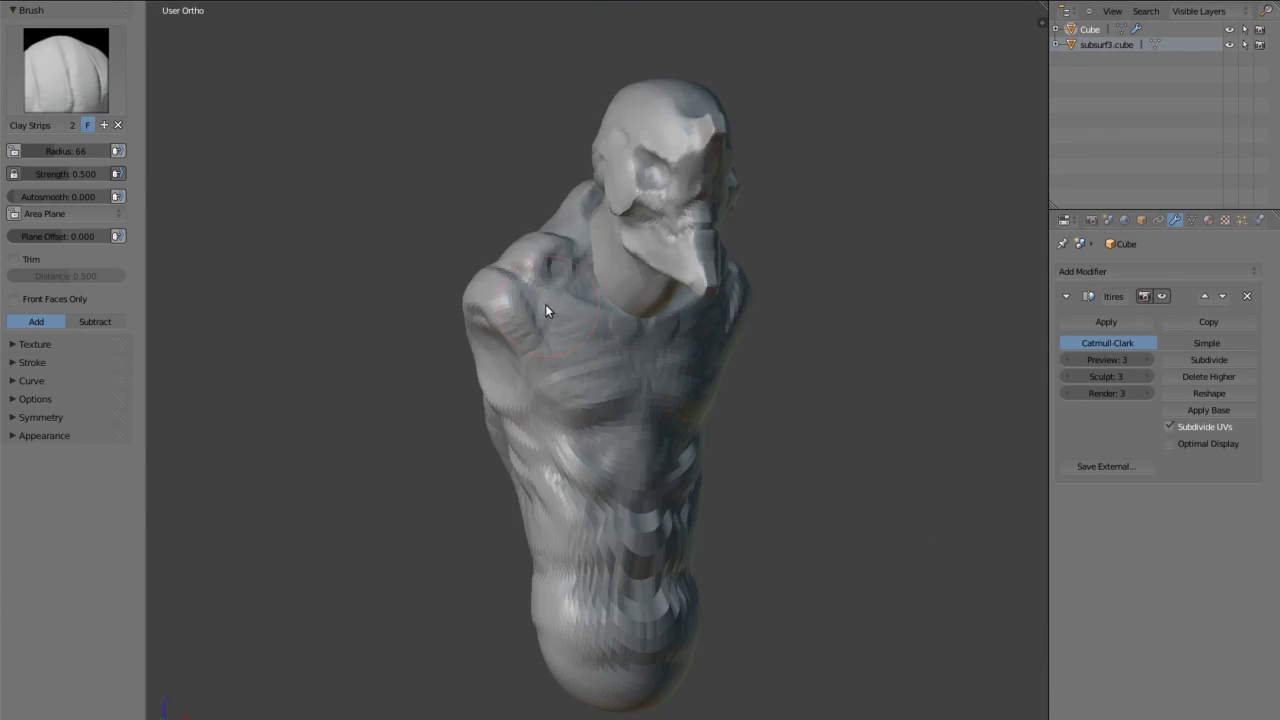
pyautogui.scroll(4, 545, 304)
pyautogui.scroll(-3, 445, 292)
pyautogui.moveTo(481, 297)
pyautogui.mouseDown(button='middle')
pyautogui.moveTo(596, 358)
pyautogui.moveTo(723, 354)
pyautogui.moveTo(463, 183)
pyautogui.moveTo(378, 278)
pyautogui.moveTo(766, 457)
pyautogui.moveTo(834, 423)
pyautogui.moveTo(588, 192)
pyautogui.moveTo(757, 428)
pyautogui.mouseUp(button='middle')
pyautogui.scroll(3, 596, 358)
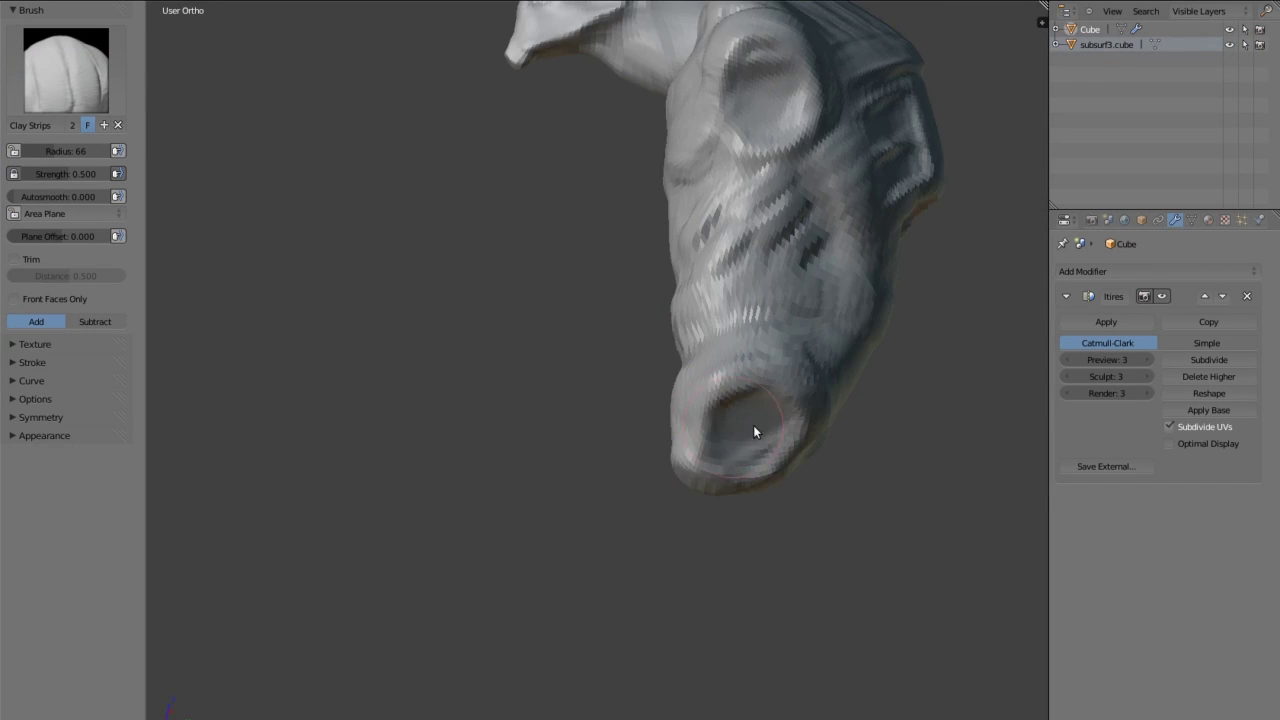
pyautogui.scroll(-3, 637, 289)
# Snap to front view, select the Grab brush, and turn the torso upright.
pyautogui.press('KP_1')
pyautogui.press('g')
pyautogui.moveTo(751, 301)
pyautogui.mouseDown(button='middle')
pyautogui.moveTo(434, 260)
pyautogui.moveTo(423, 320)
pyautogui.moveTo(569, 337)
pyautogui.moveTo(507, 237)
pyautogui.moveTo(693, 381)
pyautogui.moveTo(615, 385)
pyautogui.mouseUp(button='middle')
pyautogui.moveTo(653, 447)
pyautogui.mouseDown(button='middle')
pyautogui.moveTo(846, 362)
pyautogui.moveTo(647, 303)
pyautogui.moveTo(833, 359)
pyautogui.moveTo(576, 326)
pyautogui.moveTo(683, 387)
pyautogui.moveTo(615, 256)
pyautogui.mouseUp(button='middle')
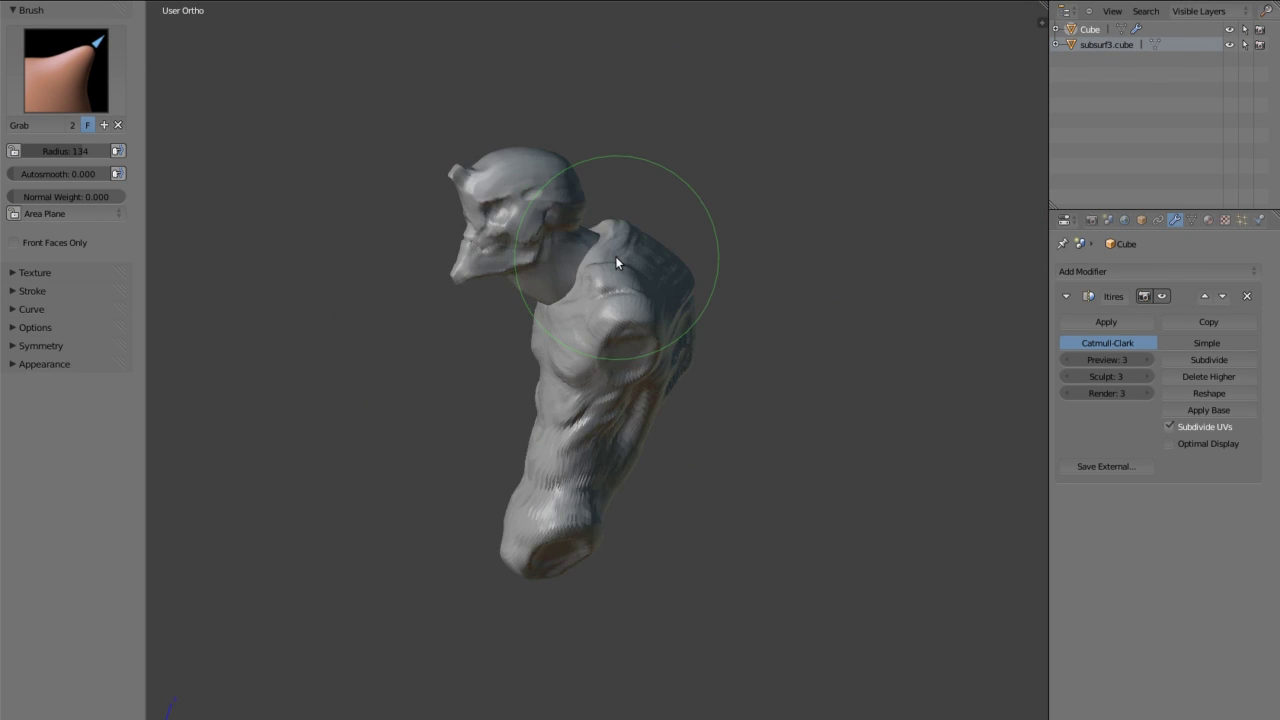
# Apply the Multires modifier to bake the sculpted detail into the torso mesh.
pyautogui.click(1106, 321)
pyautogui.moveTo(960, 350)
pyautogui.mouseDown(button='middle')
pyautogui.moveTo(854, 336)
pyautogui.moveTo(766, 263)
pyautogui.moveTo(723, 400)
pyautogui.moveTo(624, 322)
pyautogui.moveTo(697, 338)
pyautogui.moveTo(512, 370)
pyautogui.moveTo(453, 400)
pyautogui.mouseUp(button='middle')
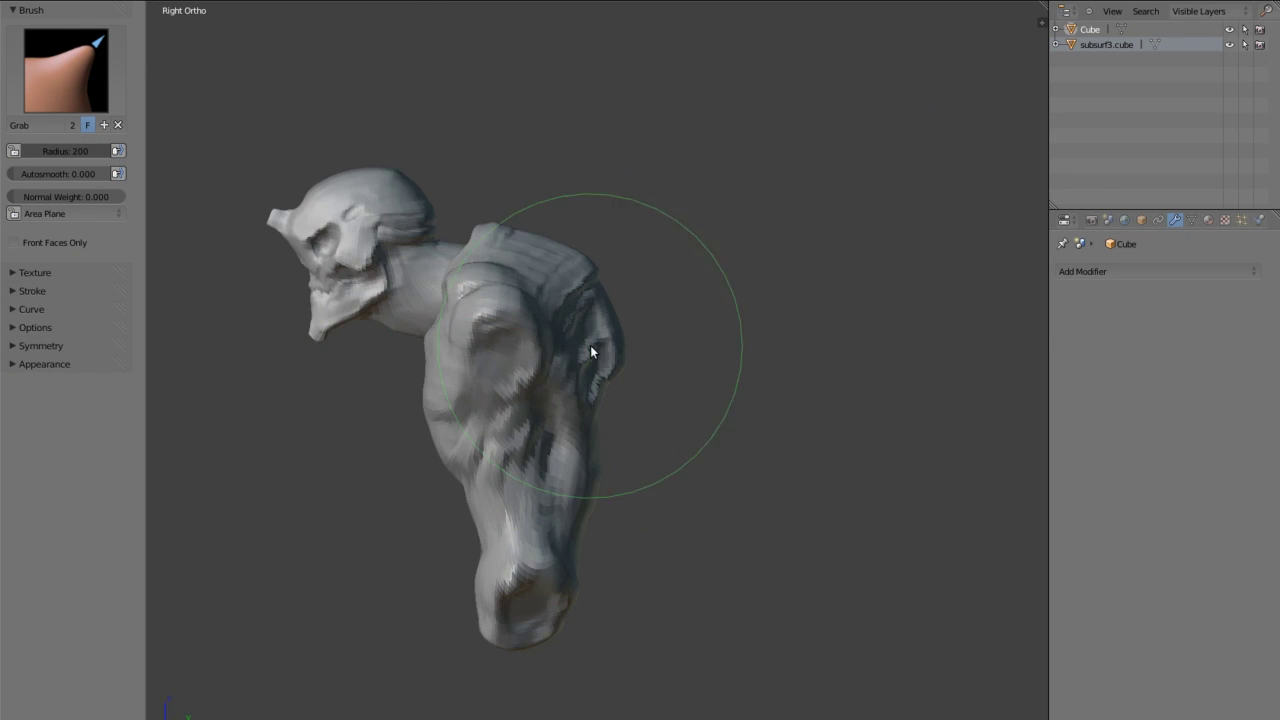
pyautogui.moveTo(589, 471); pyautogui.dragTo(525, 348, button='middle')
pyautogui.scroll(3, 525, 348)
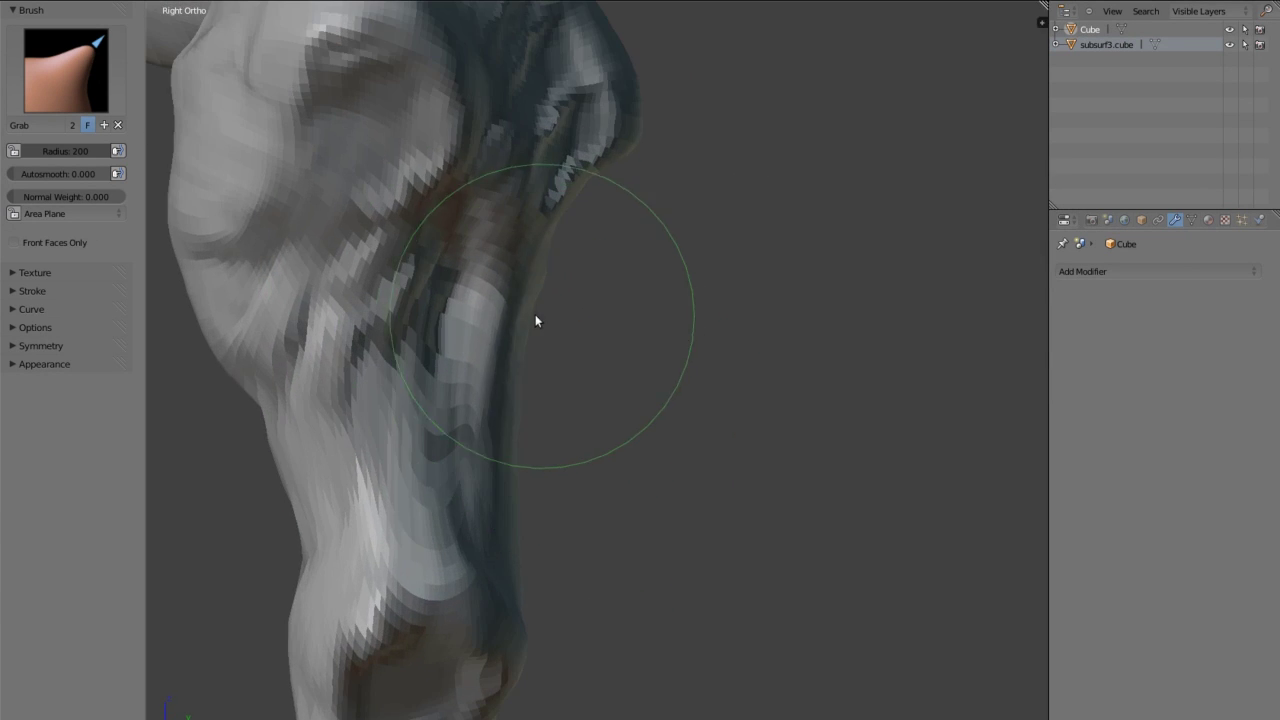
pyautogui.scroll(-3, 535, 317)
pyautogui.moveTo(446, 428)
pyautogui.mouseDown(button='middle')
pyautogui.moveTo(416, 319)
pyautogui.moveTo(634, 424)
pyautogui.mouseUp(button='middle')
pyautogui.scroll(3, 634, 424)
pyautogui.scroll(-3, 634, 424)
pyautogui.moveTo(629, 325)
pyautogui.mouseDown(button='middle')
pyautogui.moveTo(728, 424)
pyautogui.moveTo(535, 346)
pyautogui.moveTo(639, 364)
pyautogui.moveTo(626, 240)
pyautogui.moveTo(720, 389)
pyautogui.moveTo(449, 403)
pyautogui.moveTo(512, 435)
pyautogui.moveTo(583, 389)
pyautogui.mouseUp(button='middle')
# Review the torso from right, front and perspective views.
pyautogui.press('KP_3')
pyautogui.scroll(3, 527, 326)
pyautogui.scroll(-3, 717, 287)
pyautogui.moveTo(717, 287); pyautogui.dragTo(682, 273, button='middle')
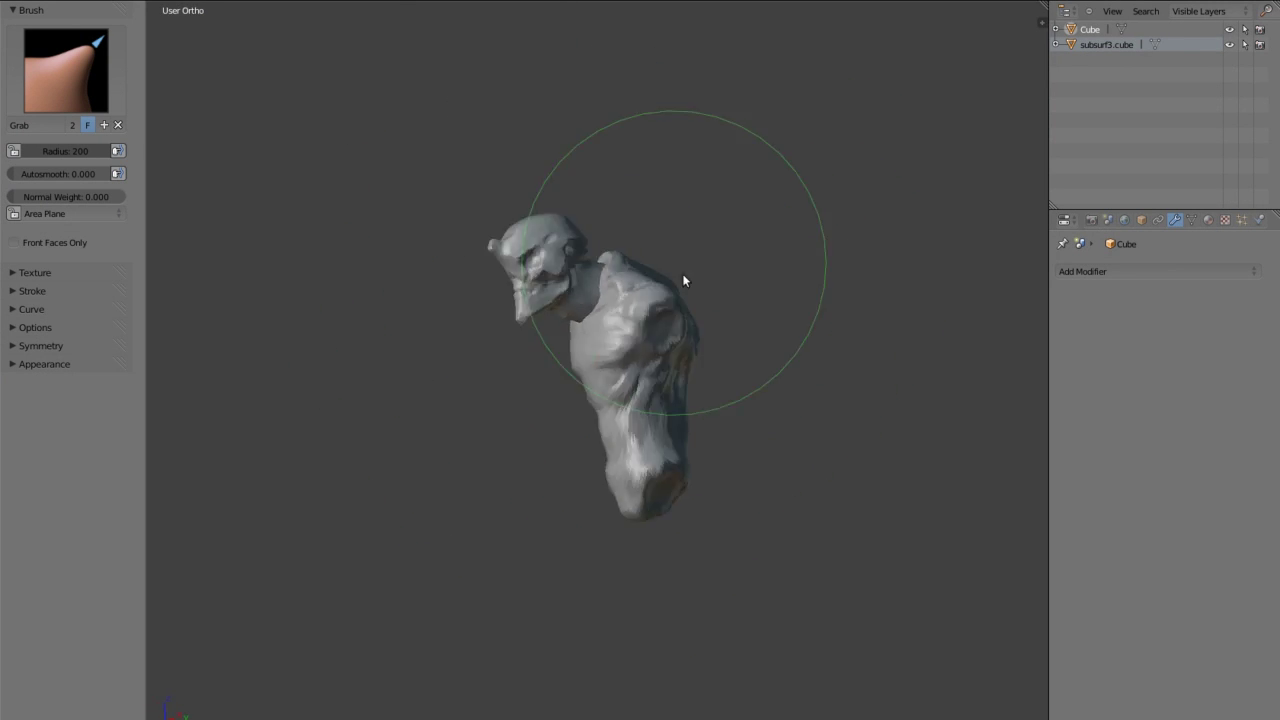
pyautogui.press('KP_1')
pyautogui.scroll(3, 554, 256)
pyautogui.moveTo(514, 228)
pyautogui.mouseDown(button='middle')
pyautogui.moveTo(503, 243)
pyautogui.moveTo(560, 323)
pyautogui.mouseUp(button='middle')
pyautogui.scroll(-2, 674, 240)
pyautogui.moveTo(674, 240); pyautogui.dragTo(671, 347, button='middle')
pyautogui.scroll(3, 671, 348)
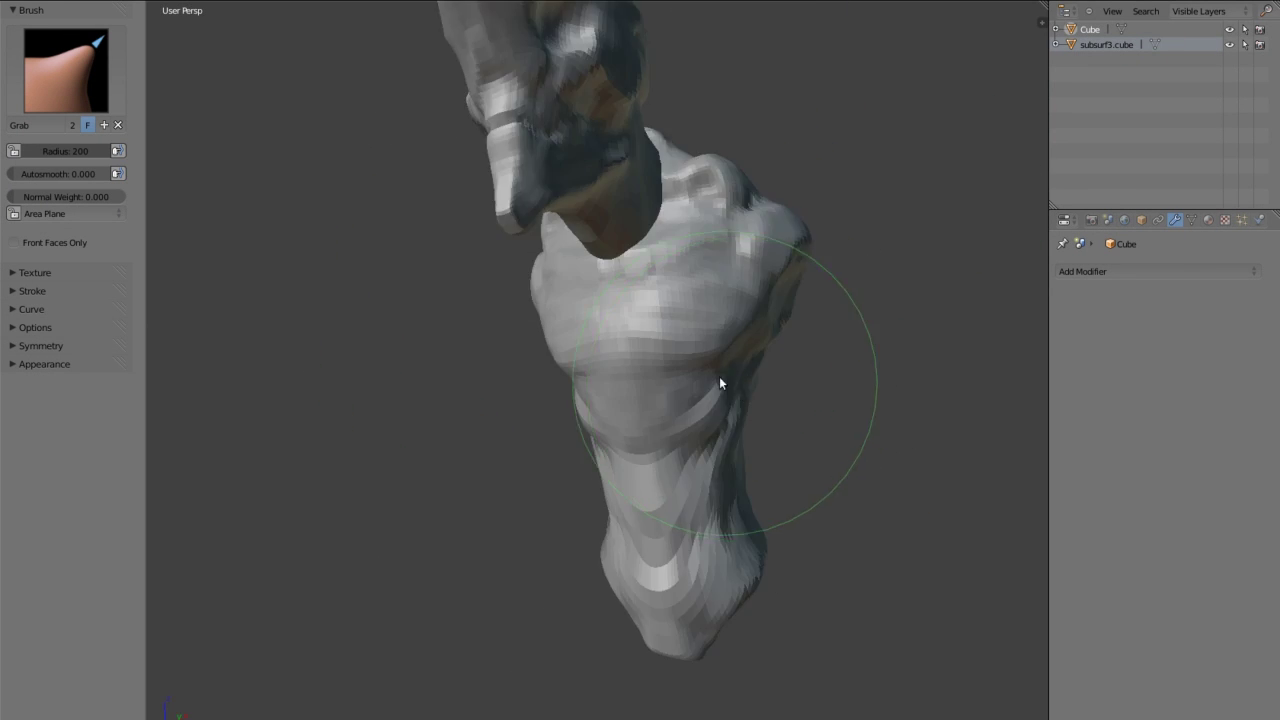
pyautogui.scroll(-4, 720, 380)
pyautogui.moveTo(657, 294)
pyautogui.mouseDown(button='middle')
pyautogui.moveTo(480, 286)
pyautogui.moveTo(671, 348)
pyautogui.moveTo(454, 240)
pyautogui.moveTo(397, 380)
pyautogui.mouseUp(button='middle')
# Save the file over the existing one.
pyautogui.press('KP_5')
pyautogui.hotkey('ctrl', 's')
pyautogui.click(670, 343)
# Switch back to Clay Strips and frame the head and shoulder.
pyautogui.press('c')
pyautogui.press('KP_3')
pyautogui.scroll(5, 630, 343)
pyautogui.moveTo(523, 343)
pyautogui.mouseDown(button='middle')
pyautogui.moveTo(517, 286)
pyautogui.moveTo(411, 471)
pyautogui.moveTo(349, 476)
pyautogui.moveTo(313, 564)
pyautogui.moveTo(345, 409)
pyautogui.moveTo(269, 463)
pyautogui.moveTo(385, 341)
pyautogui.moveTo(560, 514)
pyautogui.moveTo(497, 354)
pyautogui.moveTo(366, 466)
pyautogui.moveTo(337, 421)
pyautogui.moveTo(588, 482)
pyautogui.moveTo(560, 394)
pyautogui.moveTo(650, 334)
pyautogui.mouseUp(button='middle')
pyautogui.scroll(-4, 517, 286)
pyautogui.scroll(5, 650, 334)
pyautogui.moveTo(780, 329)
pyautogui.mouseDown(button='middle')
pyautogui.moveTo(839, 366)
pyautogui.moveTo(835, 275)
pyautogui.moveTo(896, 328)
pyautogui.moveTo(805, 275)
pyautogui.moveTo(670, 286)
pyautogui.moveTo(633, 457)
pyautogui.moveTo(465, 414)
pyautogui.moveTo(594, 456)
pyautogui.mouseUp(button='middle')
pyautogui.scroll(-3, 805, 275)
# Turn the figure through three-quarter, side and perspective views.
pyautogui.moveTo(623, 525)
pyautogui.mouseDown(button='middle')
pyautogui.moveTo(766, 420)
pyautogui.moveTo(737, 500)
pyautogui.moveTo(768, 395)
pyautogui.moveTo(854, 456)
pyautogui.moveTo(729, 363)
pyautogui.mouseUp(button='middle')
pyautogui.scroll(-3, 729, 363)
pyautogui.moveTo(596, 263); pyautogui.dragTo(647, 340, button='middle')
pyautogui.press('KP_3')
pyautogui.scroll(3, 734, 506)
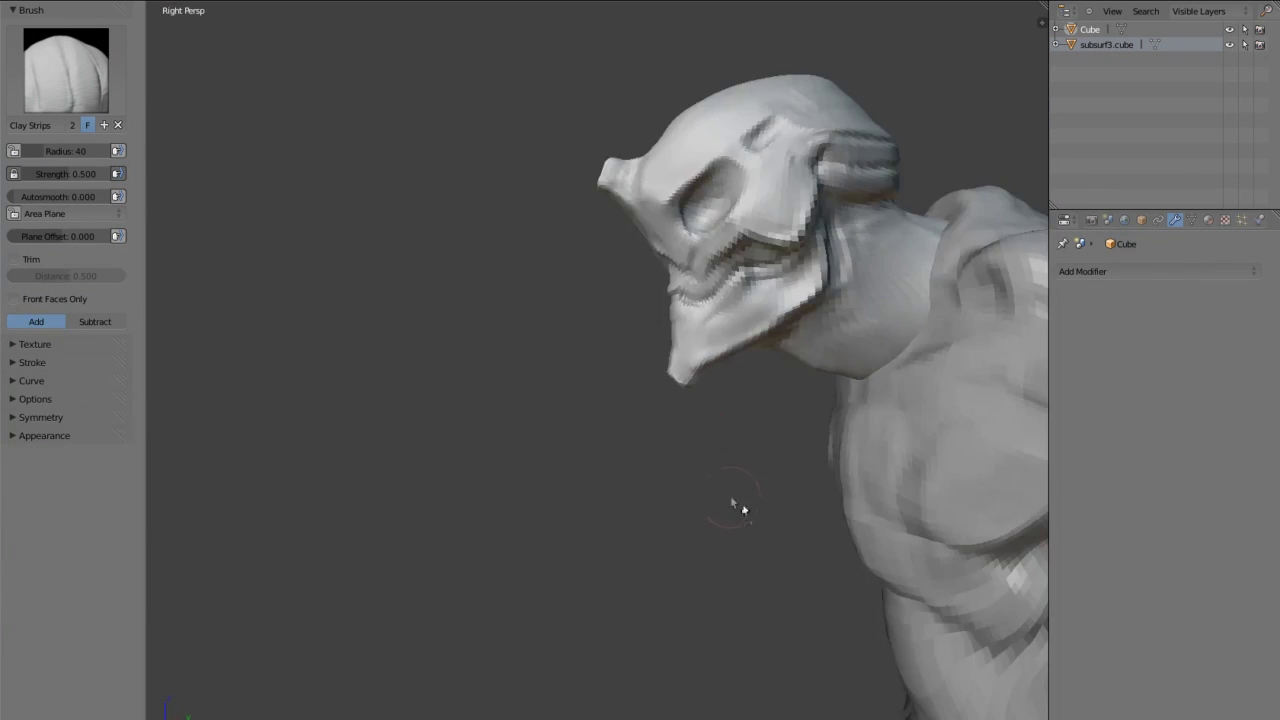
pyautogui.scroll(-4, 623, 526)
pyautogui.moveTo(623, 526)
pyautogui.mouseDown(button='middle')
pyautogui.moveTo(480, 431)
pyautogui.moveTo(710, 628)
pyautogui.moveTo(376, 276)
pyautogui.mouseUp(button='middle')
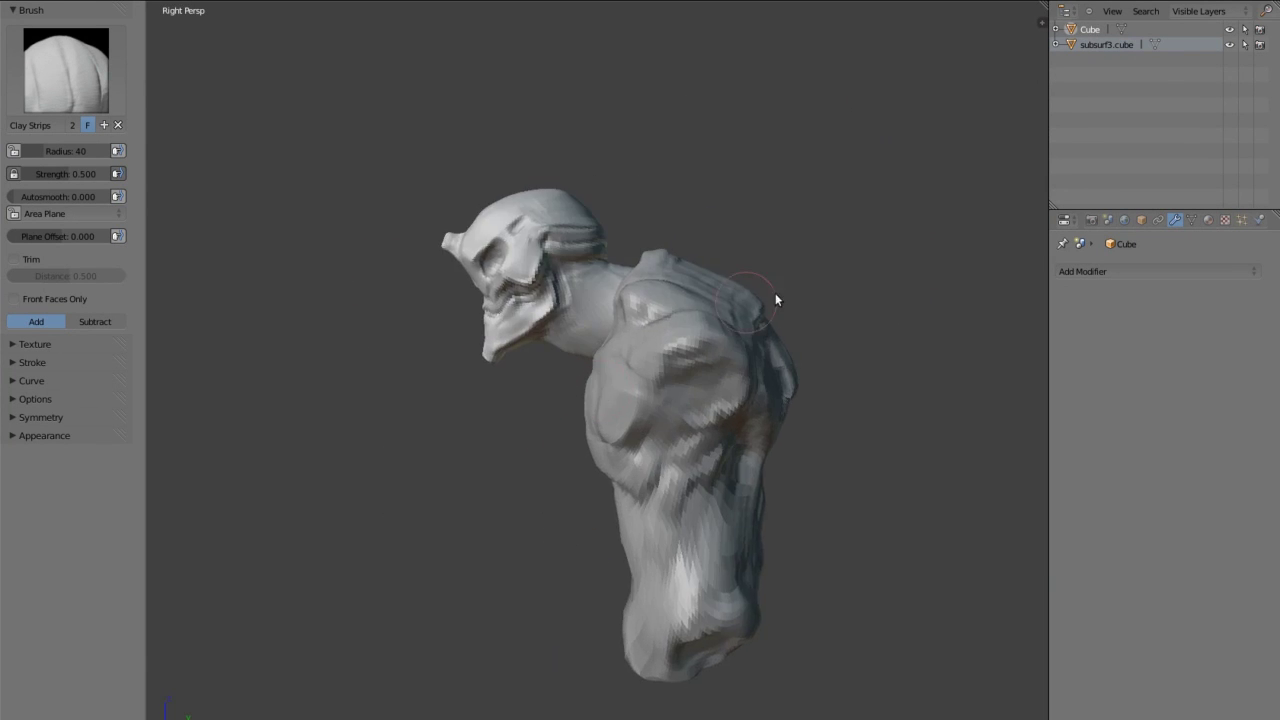
# Pick Scrape/Peaks from the sculpt brush list.
pyautogui.moveTo(494, 322)
pyautogui.mouseDown(button='middle')
pyautogui.moveTo(536, 382)
pyautogui.moveTo(634, 211)
pyautogui.moveTo(525, 267)
pyautogui.moveTo(640, 343)
pyautogui.mouseUp(button='middle')
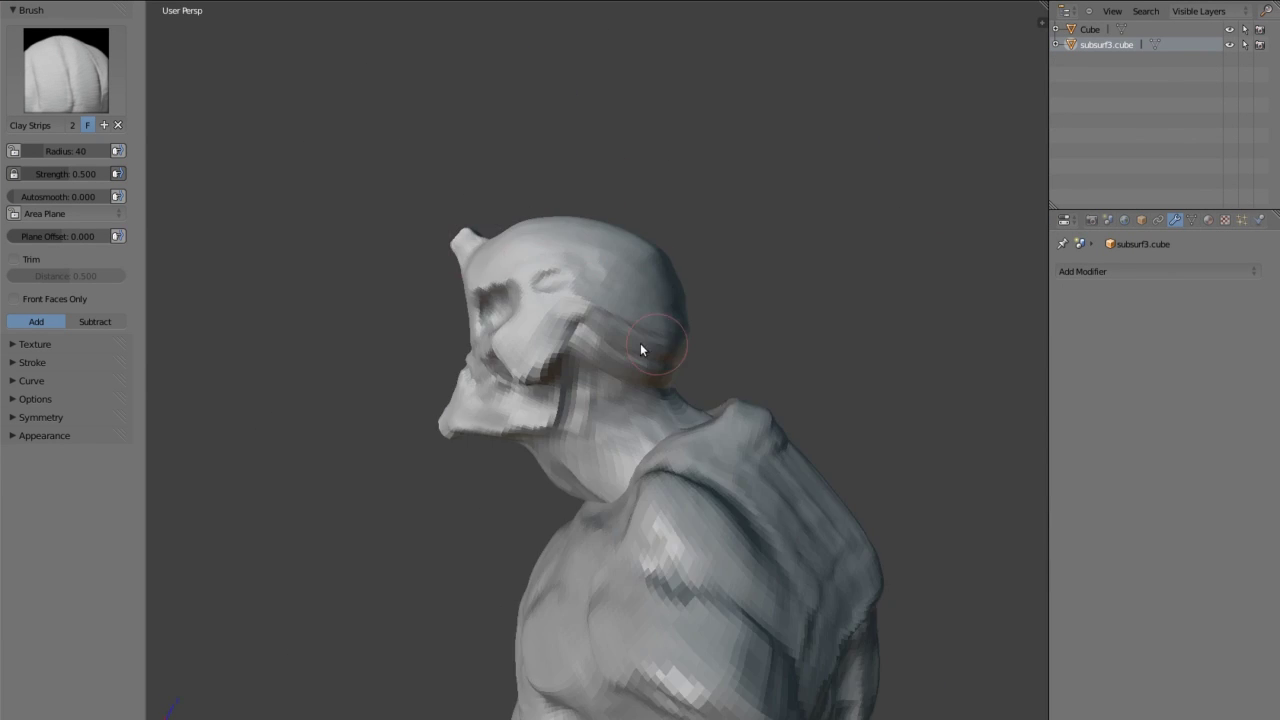
pyautogui.press('KP_3')
pyautogui.moveTo(669, 423); pyautogui.dragTo(764, 363, button='middle')
pyautogui.press('KP_3')
pyautogui.click(65, 70)
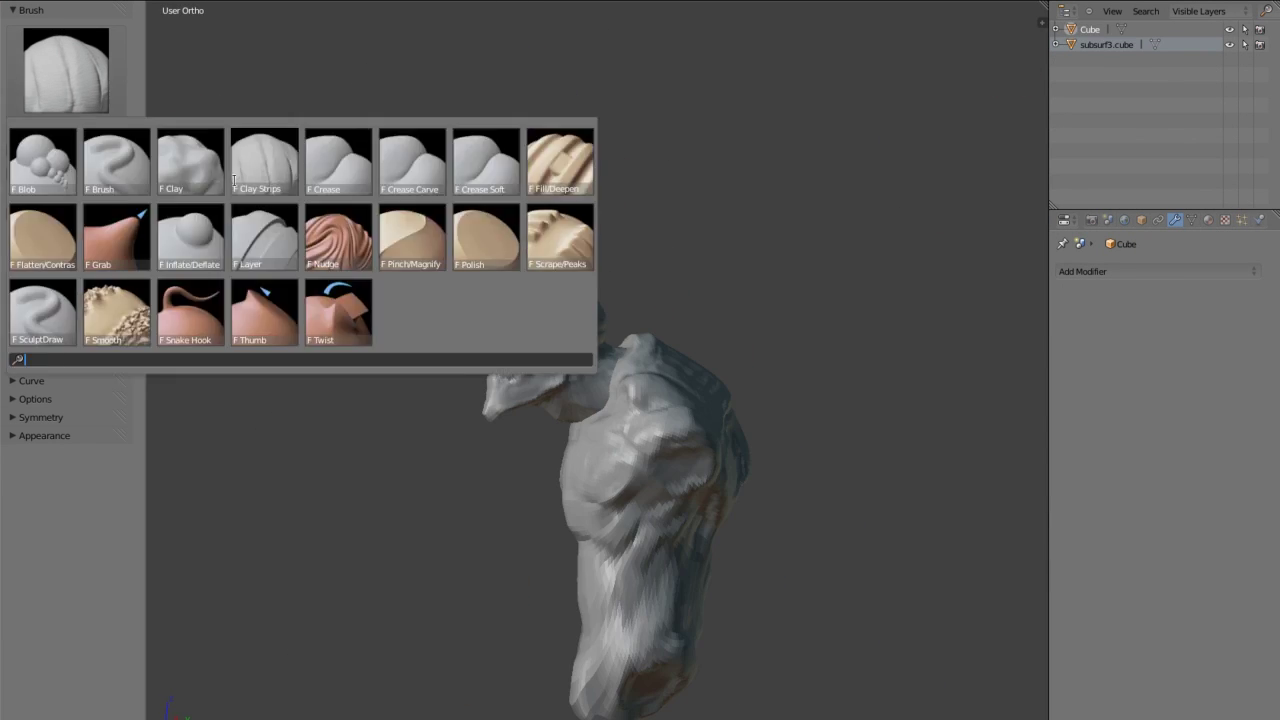
pyautogui.click(553, 236)
# Make subsurf3.cube the active object in the Outliner.
pyautogui.moveTo(713, 432)
pyautogui.mouseDown(button='middle')
pyautogui.moveTo(545, 383)
pyautogui.moveTo(791, 451)
pyautogui.moveTo(649, 371)
pyautogui.mouseUp(button='middle')
pyautogui.press('KP_3')
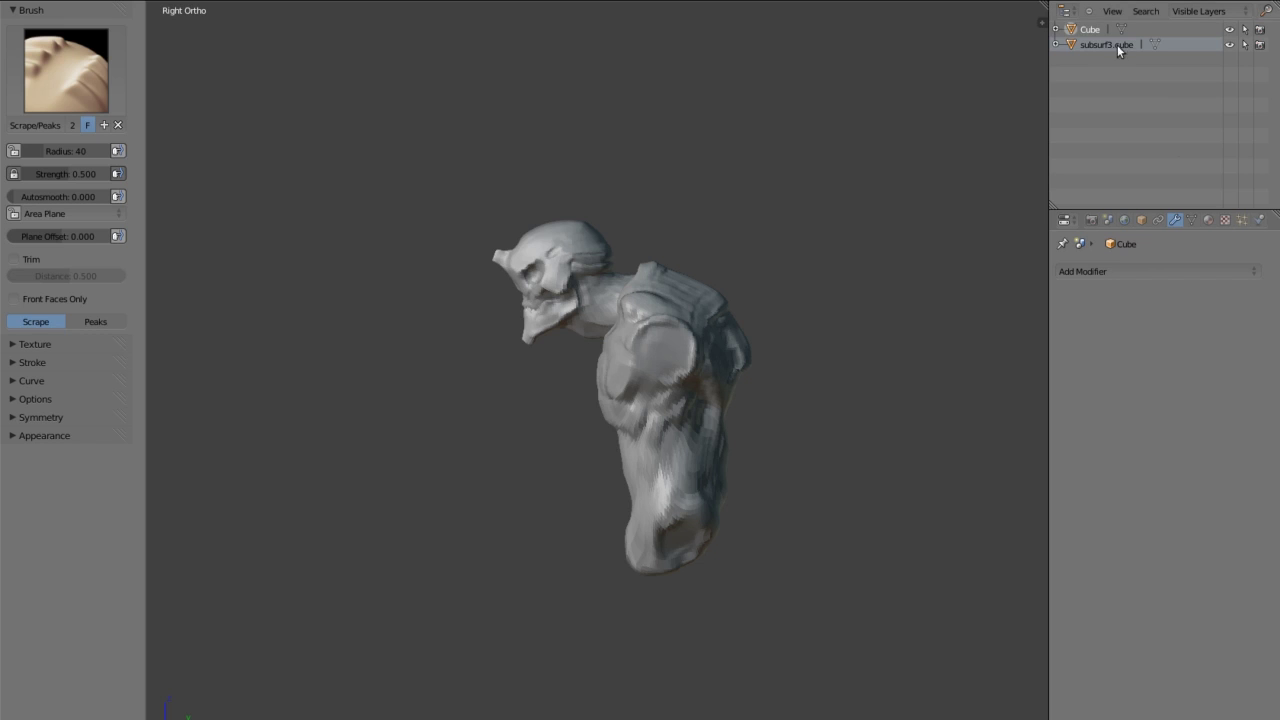
pyautogui.click(1117, 45)
# Search the commands for "boo" to find Boolean Union.
pyautogui.press('KP_1')
pyautogui.press('KP_3')
pyautogui.press('space')
pyautogui.write('boo')
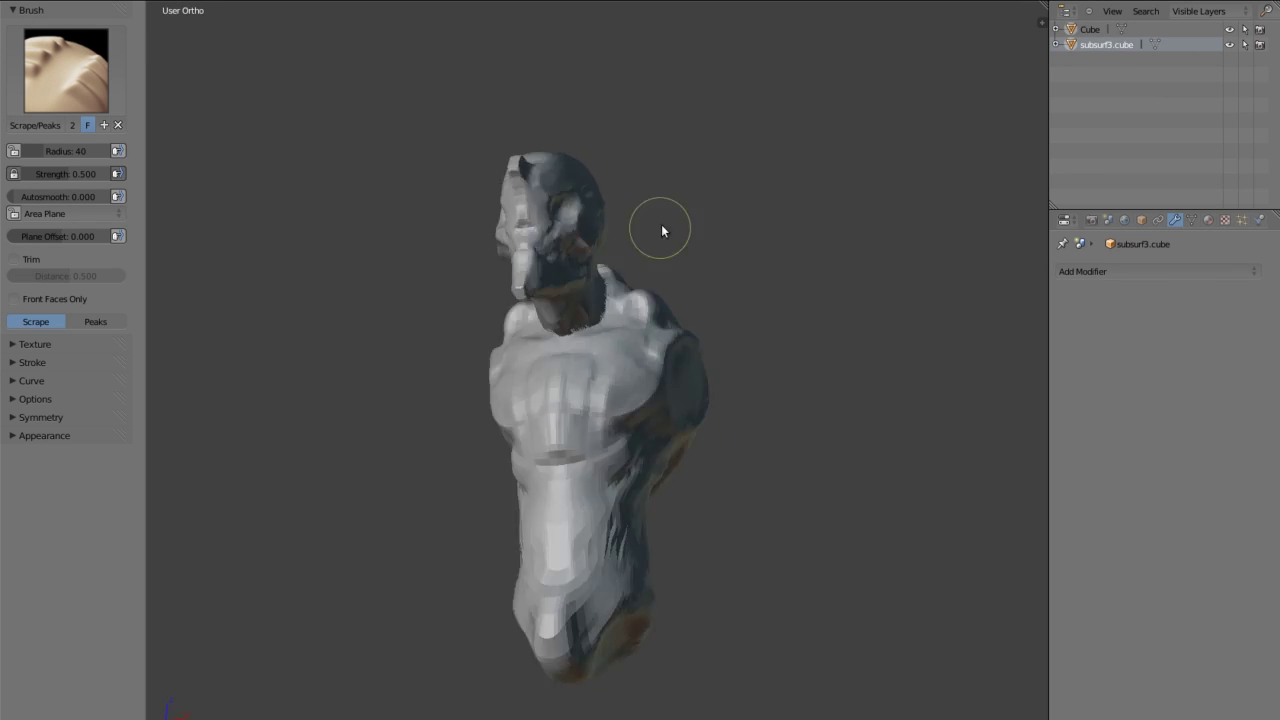
pyautogui.moveTo(765, 400)
pyautogui.mouseDown(button='middle')
pyautogui.moveTo(610, 430)
pyautogui.moveTo(660, 485)
pyautogui.moveTo(623, 337)
pyautogui.moveTo(474, 378)
pyautogui.moveTo(679, 511)
pyautogui.mouseUp(button='middle')
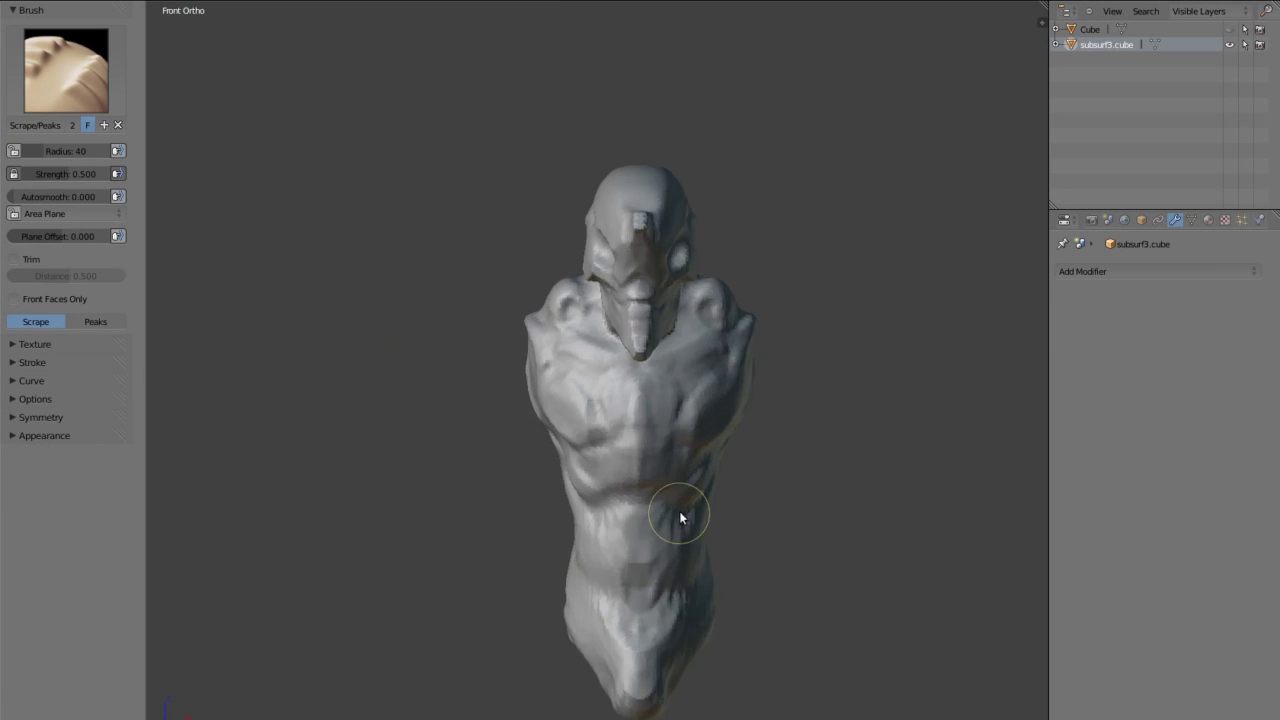
# Add a new Sculpt-mode keymap entry with the operator wm.call_menu.
pyautogui.scroll(3, 305, 199)
pyautogui.scroll(3, 298, 140)
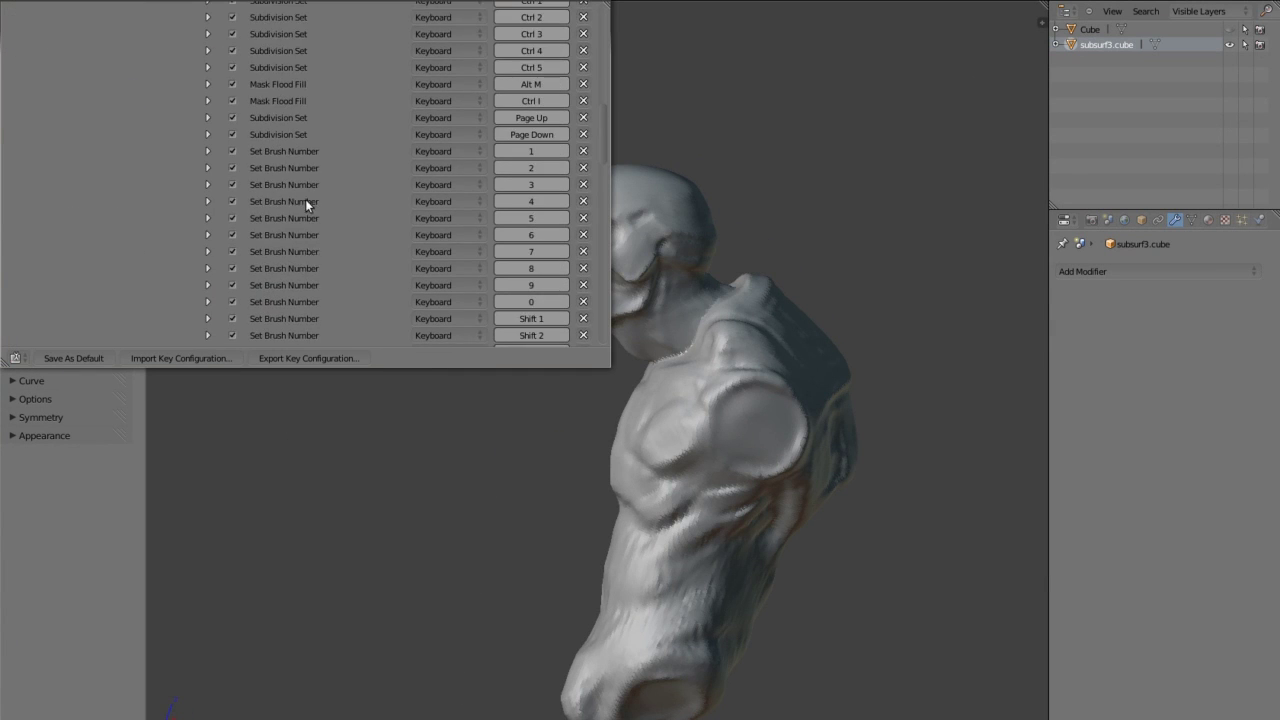
pyautogui.scroll(-3, 300, 250)
pyautogui.scroll(-3, 320, 224)
pyautogui.scroll(-2, 324, 277)
pyautogui.scroll(-3, 319, 240)
pyautogui.scroll(-1, 319, 240)
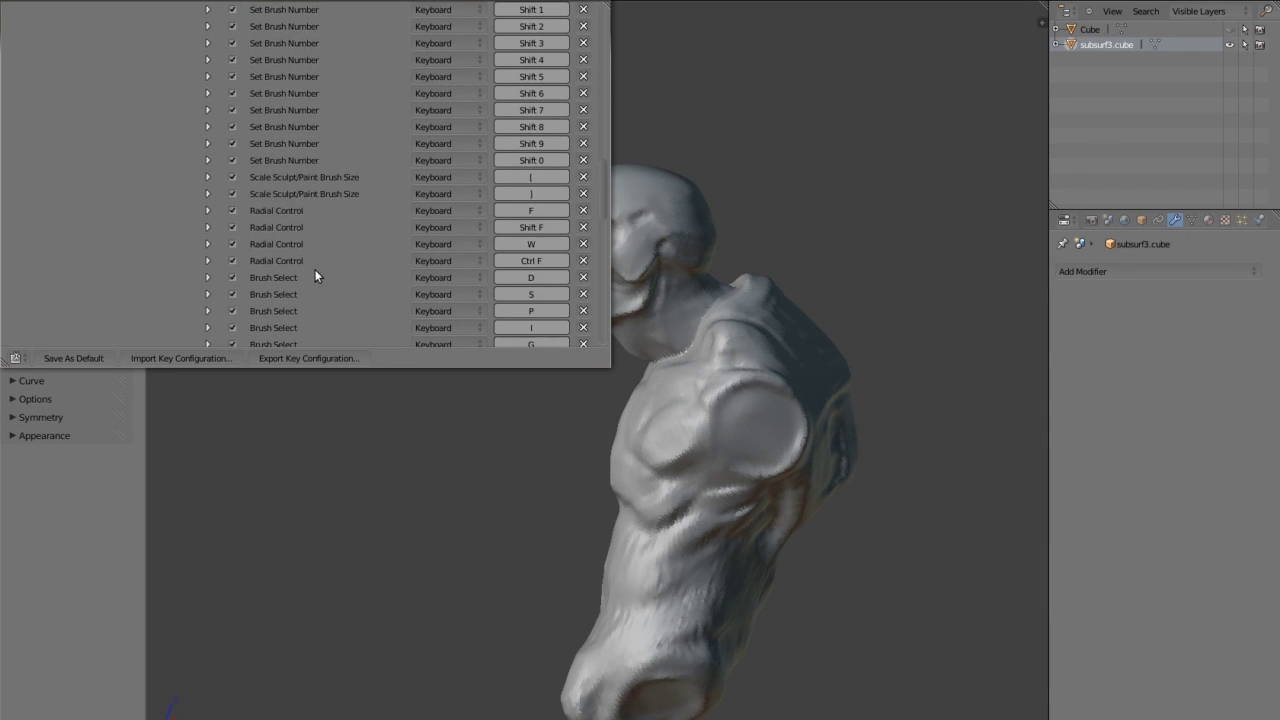
pyautogui.scroll(-2, 315, 269)
pyautogui.scroll(-1, 330, 258)
pyautogui.scroll(-2, 340, 255)
pyautogui.scroll(-1, 310, 270)
pyautogui.click(245, 337)
pyautogui.click(240, 283)
pyautogui.write('wm.call_menu')
pyautogui.press('Return')
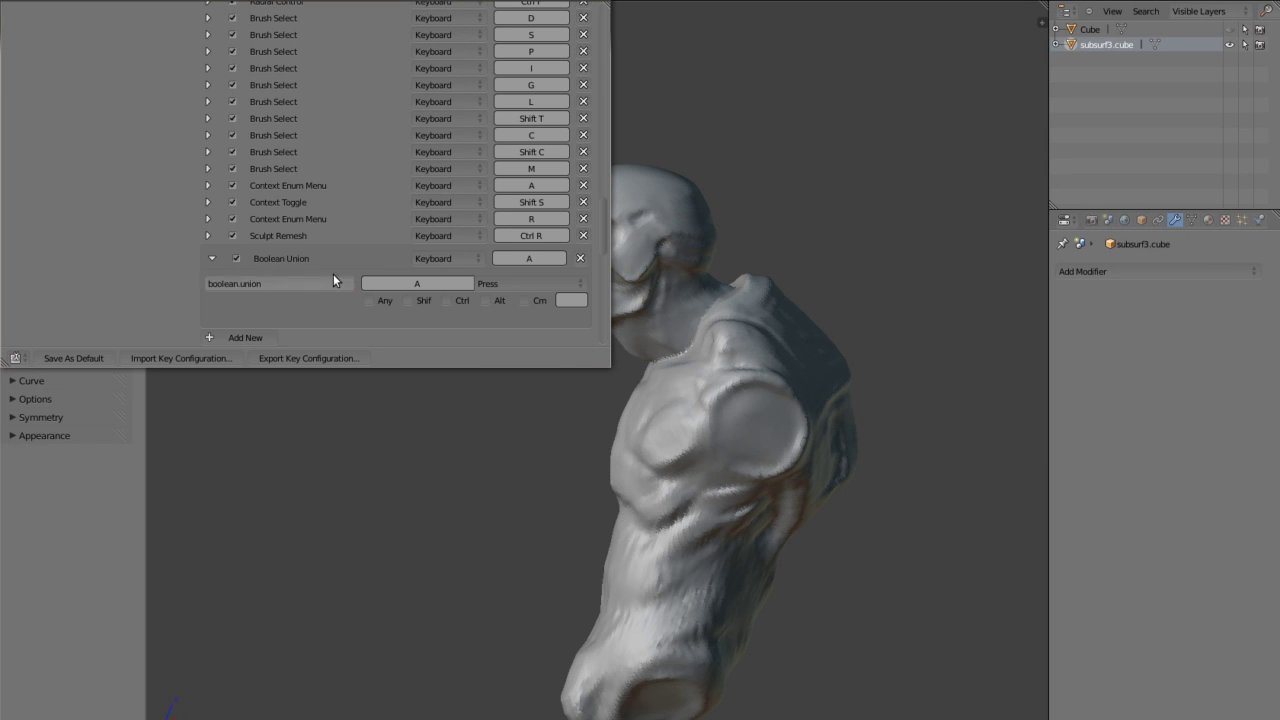
# Close preferences and switch the sculpt brush back to Clay Strips.
pyautogui.click(567, 388)
pyautogui.scroll(3, 567, 383)
pyautogui.moveTo(756, 374)
pyautogui.mouseDown(button='middle')
pyautogui.moveTo(991, 329)
pyautogui.moveTo(668, 443)
pyautogui.mouseUp(button='middle')
pyautogui.scroll(1, 668, 443)
pyautogui.press('c')
pyautogui.scroll(-5, 673, 499)
pyautogui.moveTo(673, 499)
pyautogui.mouseDown(button='middle')
pyautogui.moveTo(632, 399)
pyautogui.moveTo(734, 382)
pyautogui.mouseUp(button='middle')
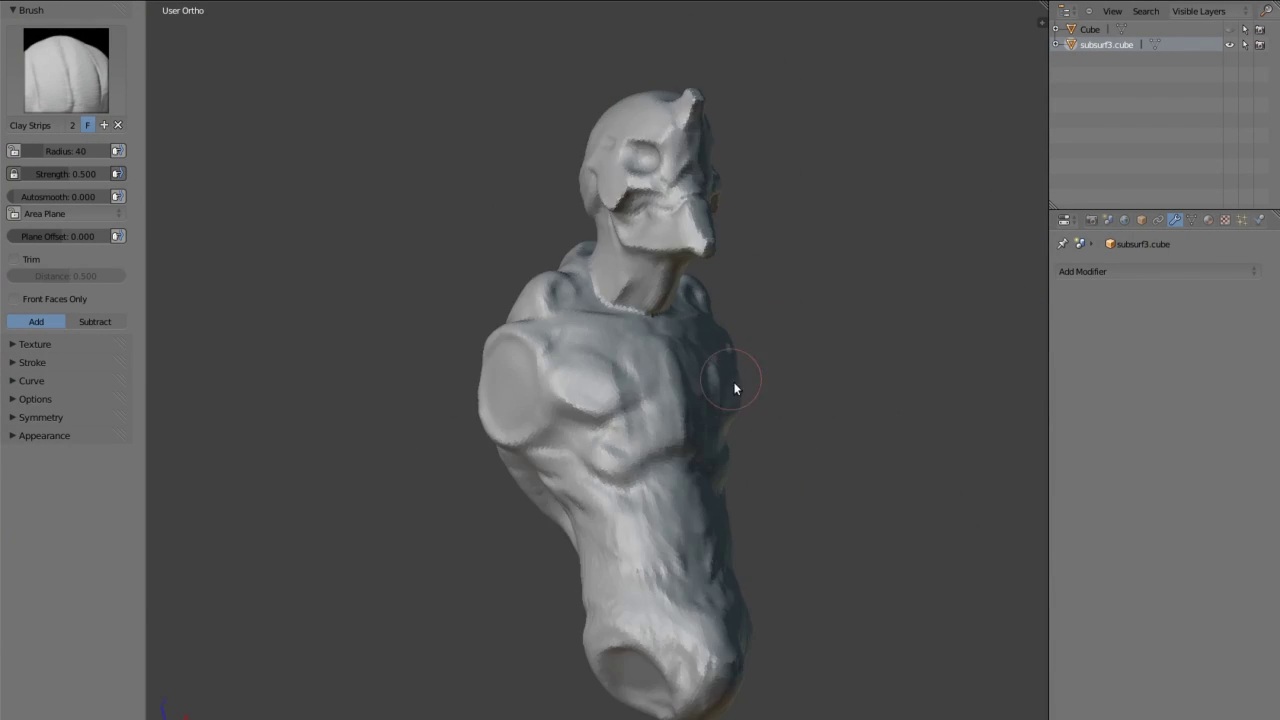
# Select the Crease Soft brush in Subtract mode and carve grooves into the front and sides of the bust.
pyautogui.click(80, 124)
pyautogui.click(529, 216)
pyautogui.moveTo(529, 216)
pyautogui.mouseDown(button='middle')
pyautogui.moveTo(637, 399)
pyautogui.moveTo(543, 329)
pyautogui.moveTo(541, 213)
pyautogui.moveTo(612, 422)
pyautogui.moveTo(555, 355)
pyautogui.moveTo(484, 443)
pyautogui.mouseUp(button='middle')
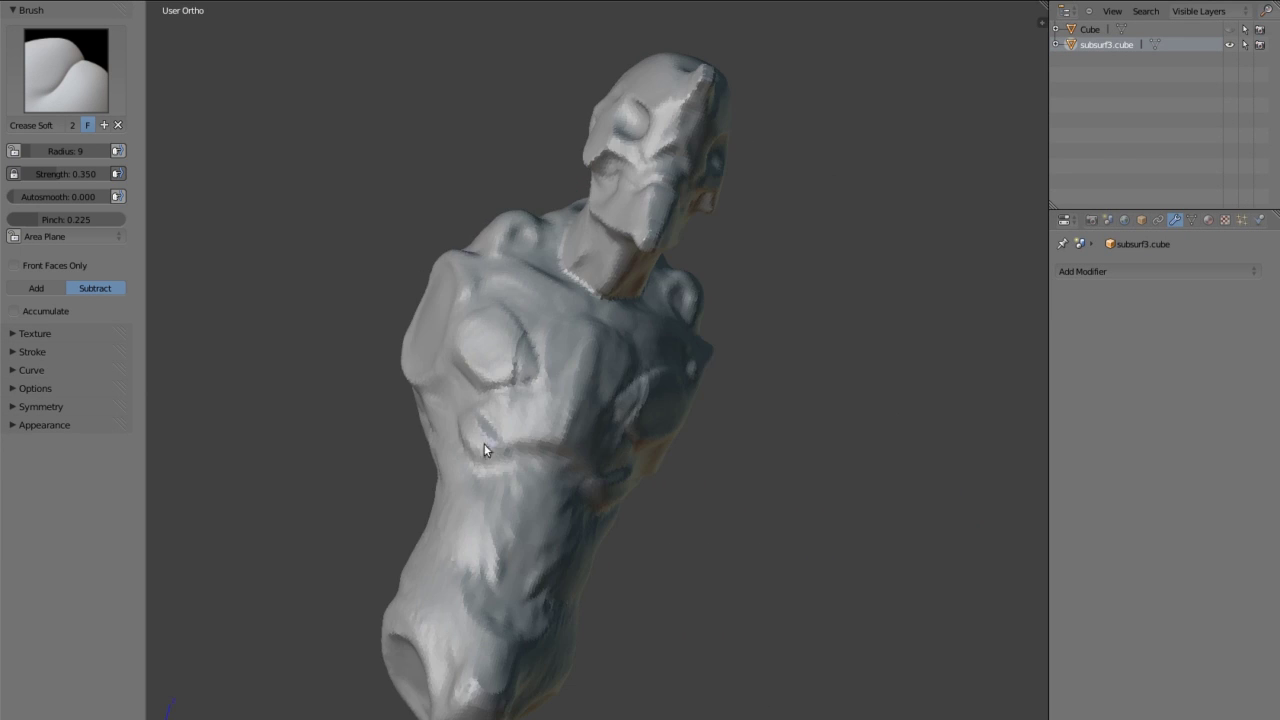
pyautogui.moveTo(462, 367)
pyautogui.mouseDown(button='middle')
pyautogui.moveTo(512, 515)
pyautogui.moveTo(548, 486)
pyautogui.moveTo(537, 457)
pyautogui.moveTo(477, 409)
pyautogui.moveTo(581, 407)
pyautogui.moveTo(543, 423)
pyautogui.moveTo(608, 609)
pyautogui.moveTo(526, 517)
pyautogui.moveTo(513, 472)
pyautogui.moveTo(617, 503)
pyautogui.moveTo(591, 546)
pyautogui.moveTo(631, 523)
pyautogui.moveTo(607, 486)
pyautogui.mouseUp(button='middle')
pyautogui.moveTo(634, 428)
pyautogui.mouseDown(button='middle')
pyautogui.moveTo(640, 354)
pyautogui.moveTo(680, 337)
pyautogui.moveTo(693, 302)
pyautogui.moveTo(776, 287)
pyautogui.moveTo(620, 313)
pyautogui.moveTo(695, 352)
pyautogui.moveTo(858, 257)
pyautogui.moveTo(647, 300)
pyautogui.moveTo(542, 231)
pyautogui.moveTo(616, 167)
pyautogui.moveTo(554, 212)
pyautogui.moveTo(523, 170)
pyautogui.mouseUp(button='middle')
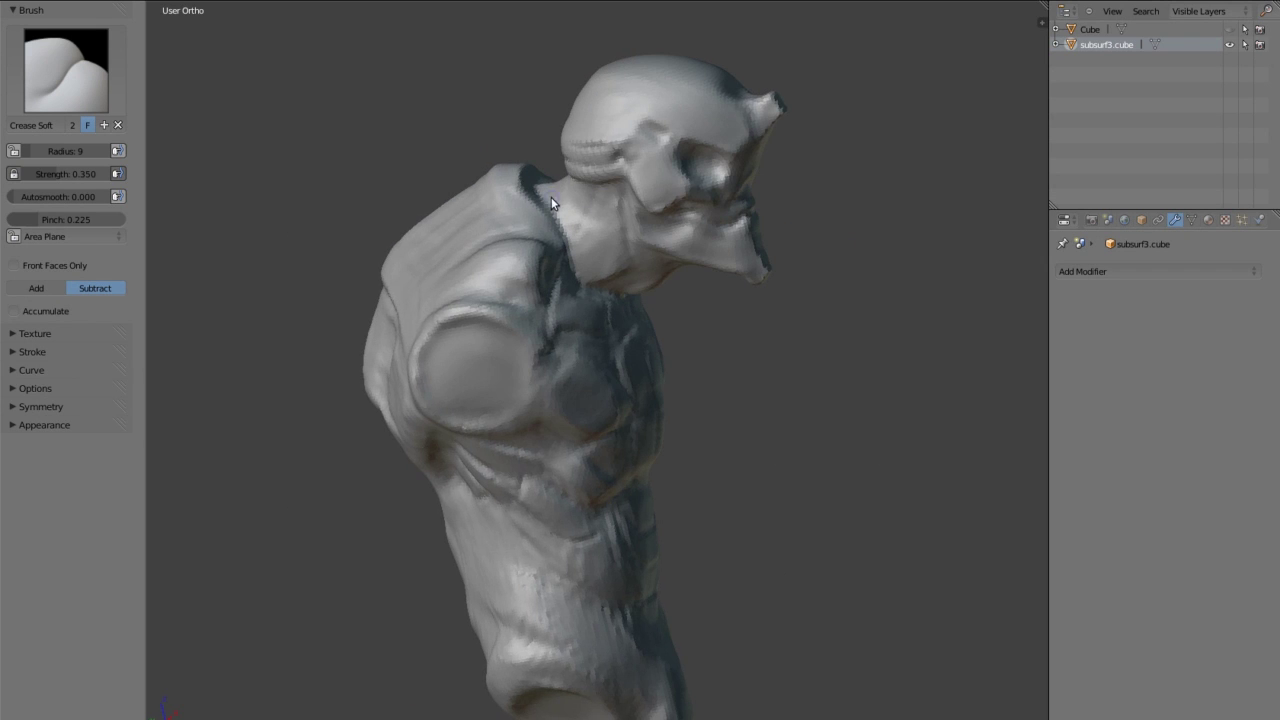
pyautogui.moveTo(614, 203)
pyautogui.mouseDown(button='middle')
pyautogui.moveTo(533, 156)
pyautogui.moveTo(632, 275)
pyautogui.mouseUp(button='middle')
pyautogui.scroll(3, 548, 293)
pyautogui.scroll(2, 535, 302)
# Carve creased grooves around the head, back, shoulders and abdomen.
pyautogui.moveTo(443, 274)
pyautogui.mouseDown(button='middle')
pyautogui.moveTo(375, 145)
pyautogui.moveTo(492, 159)
pyautogui.moveTo(434, 241)
pyautogui.mouseUp(button='middle')
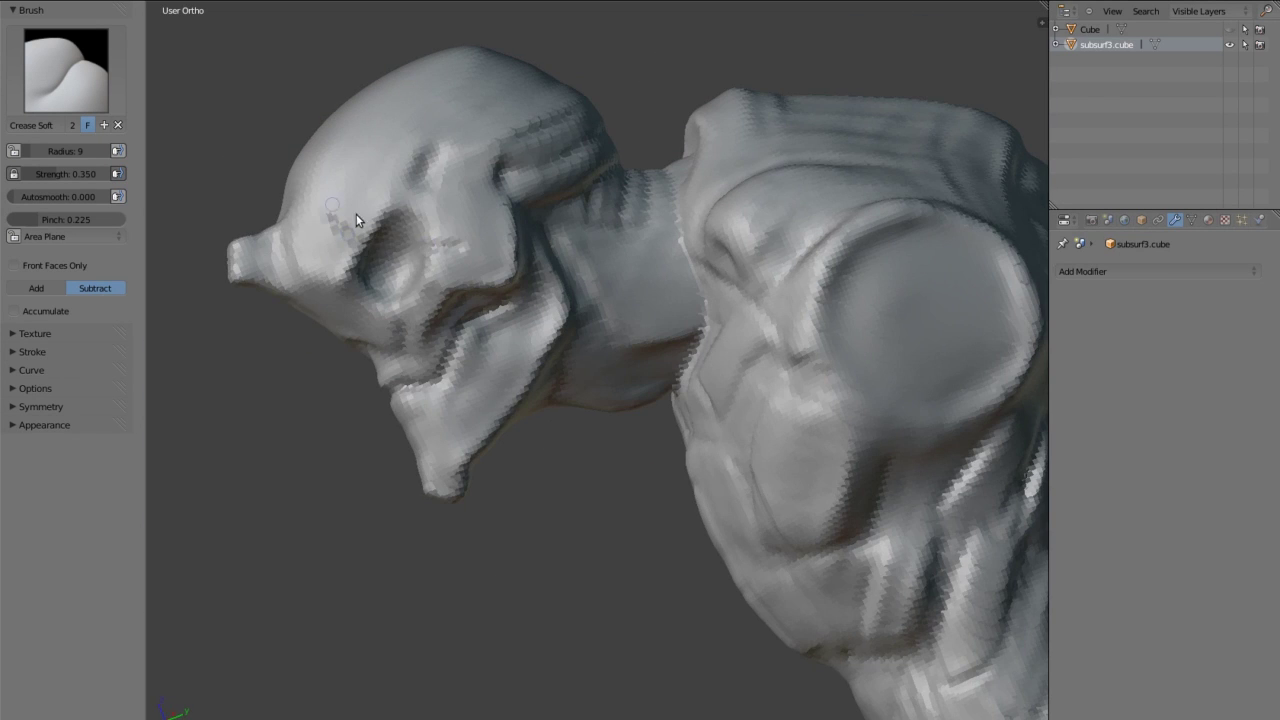
pyautogui.moveTo(356, 214); pyautogui.dragTo(463, 199, button='middle')
pyautogui.moveTo(471, 250)
pyautogui.mouseDown(button='middle')
pyautogui.moveTo(600, 295)
pyautogui.moveTo(524, 229)
pyautogui.moveTo(382, 341)
pyautogui.moveTo(493, 360)
pyautogui.mouseUp(button='middle')
pyautogui.moveTo(408, 318)
pyautogui.mouseDown(button='middle')
pyautogui.moveTo(385, 375)
pyautogui.moveTo(425, 369)
pyautogui.moveTo(361, 348)
pyautogui.moveTo(362, 324)
pyautogui.mouseUp(button='middle')
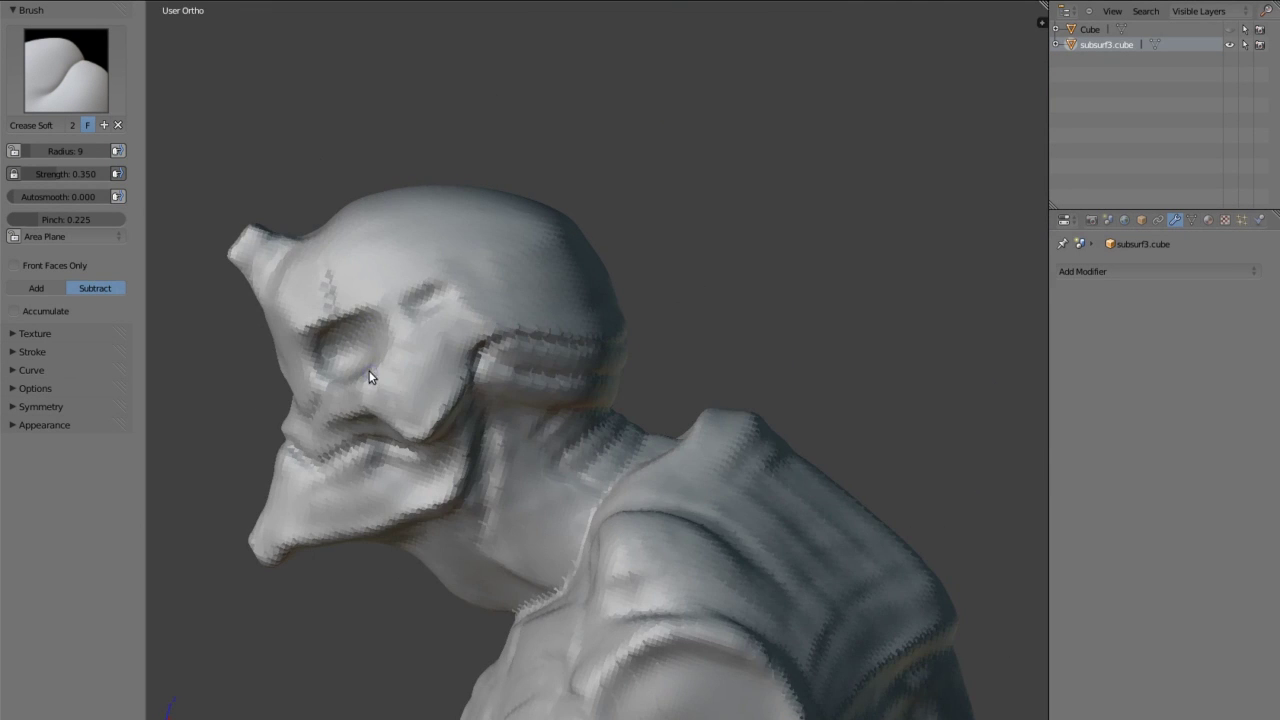
pyautogui.moveTo(369, 376); pyautogui.dragTo(356, 357, button='middle')
pyautogui.moveTo(336, 297)
pyautogui.mouseDown(button='middle')
pyautogui.moveTo(451, 343)
pyautogui.moveTo(477, 488)
pyautogui.moveTo(554, 115)
pyautogui.moveTo(545, 496)
pyautogui.moveTo(571, 467)
pyautogui.moveTo(682, 614)
pyautogui.mouseUp(button='middle')
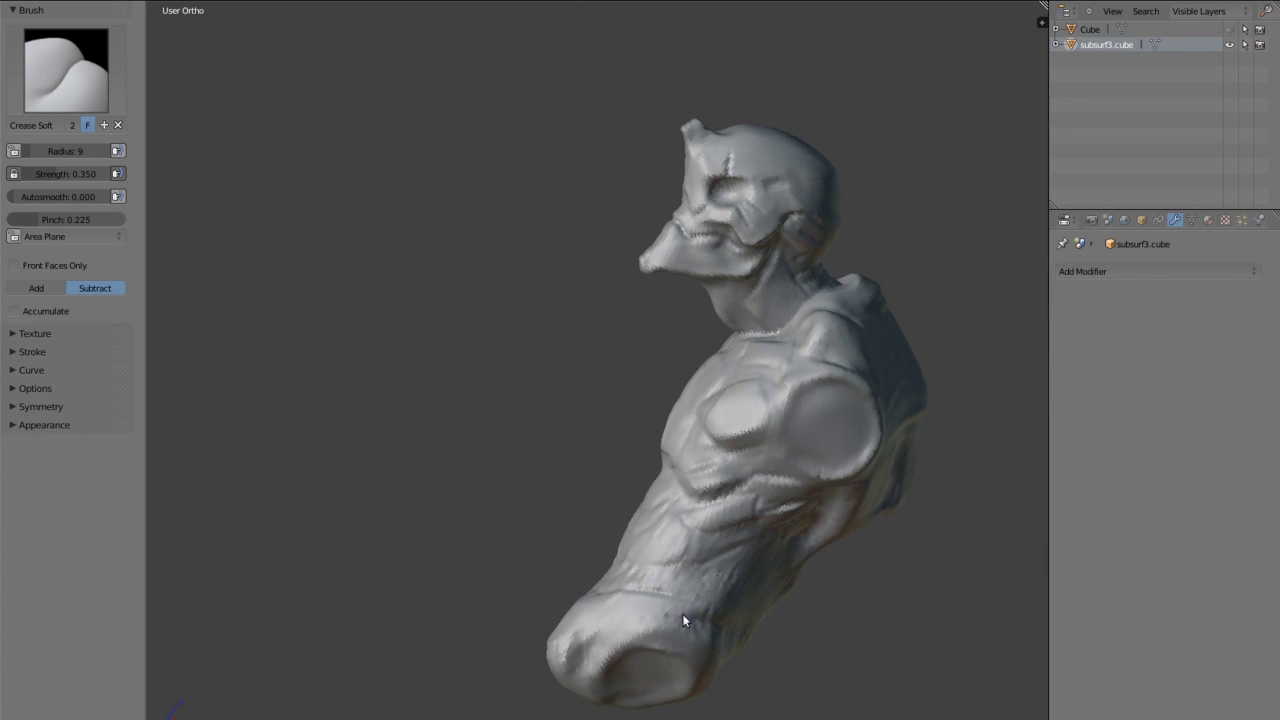
pyautogui.moveTo(596, 647)
pyautogui.mouseDown(button='middle')
pyautogui.moveTo(667, 611)
pyautogui.moveTo(660, 464)
pyautogui.moveTo(697, 581)
pyautogui.moveTo(785, 527)
pyautogui.mouseUp(button='middle')
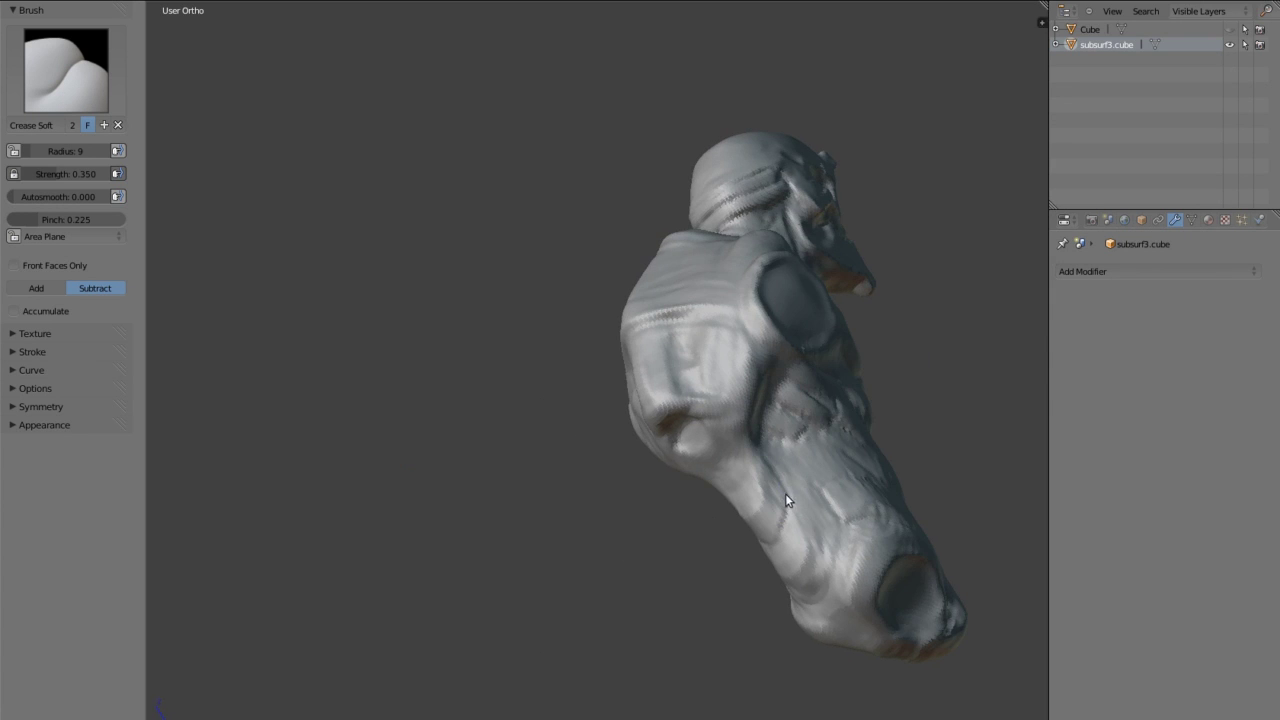
pyautogui.moveTo(760, 452)
pyautogui.mouseDown(button='middle')
pyautogui.moveTo(782, 200)
pyautogui.moveTo(735, 259)
pyautogui.moveTo(756, 296)
pyautogui.moveTo(617, 373)
pyautogui.moveTo(712, 305)
pyautogui.moveTo(672, 317)
pyautogui.moveTo(701, 265)
pyautogui.moveTo(543, 206)
pyautogui.moveTo(557, 263)
pyautogui.moveTo(574, 266)
pyautogui.moveTo(557, 430)
pyautogui.moveTo(612, 166)
pyautogui.moveTo(566, 318)
pyautogui.moveTo(476, 350)
pyautogui.moveTo(638, 578)
pyautogui.moveTo(514, 366)
pyautogui.moveTo(537, 435)
pyautogui.moveTo(594, 478)
pyautogui.moveTo(542, 557)
pyautogui.moveTo(537, 409)
pyautogui.moveTo(420, 294)
pyautogui.moveTo(676, 327)
pyautogui.moveTo(791, 357)
pyautogui.moveTo(622, 338)
pyautogui.moveTo(634, 396)
pyautogui.moveTo(776, 349)
pyautogui.moveTo(637, 318)
pyautogui.moveTo(798, 325)
pyautogui.moveTo(838, 471)
pyautogui.moveTo(457, 323)
pyautogui.mouseUp(button='middle')
# Switch to an orthographic front view and select the Scrape brush.
pyautogui.press('KP_1')
pyautogui.press('KP_5')
pyautogui.scroll(5, 607, 363)
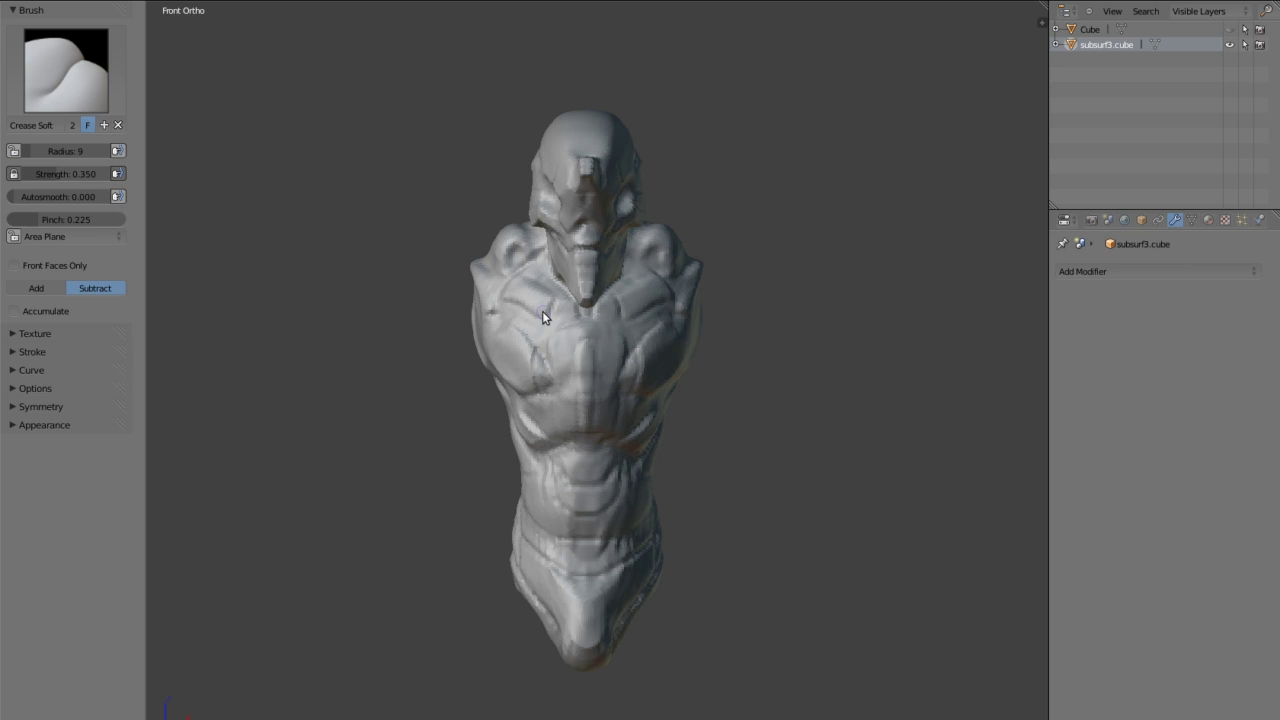
pyautogui.hotkey('shift', 't')
# Build radius-34 clay-strip forms and shoulder sockets across the back and shoulders.
pyautogui.moveTo(621, 338); pyautogui.dragTo(590, 411, button='middle')
pyautogui.scroll(3, 590, 411)
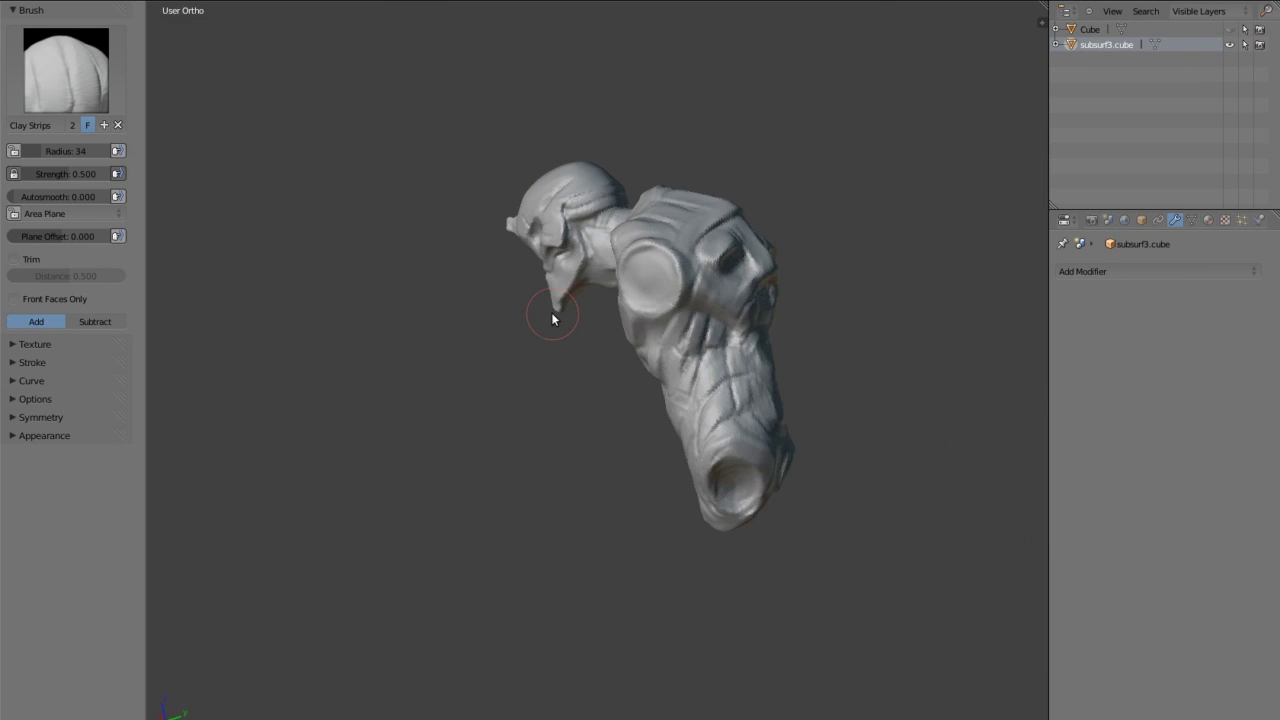
# Add a plane and give it Skin, Mirror and Subdivision Surface modifiers.
pyautogui.press('space')
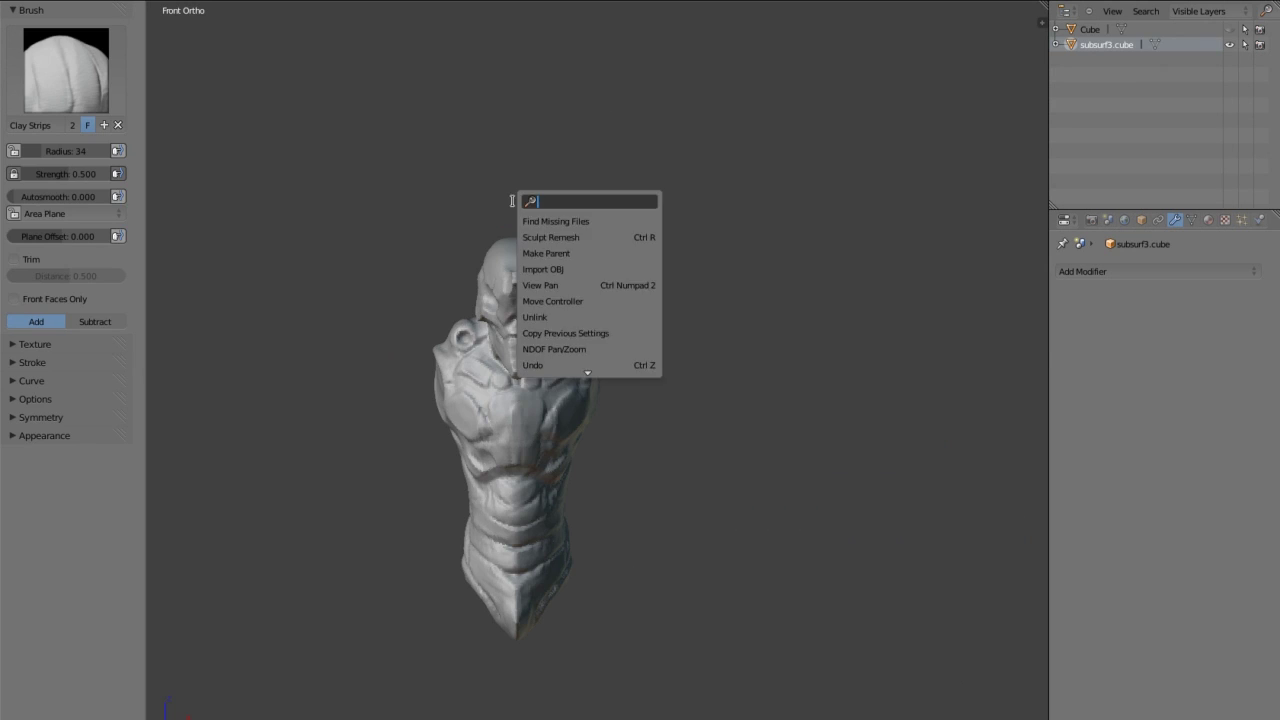
pyautogui.press('Tab')
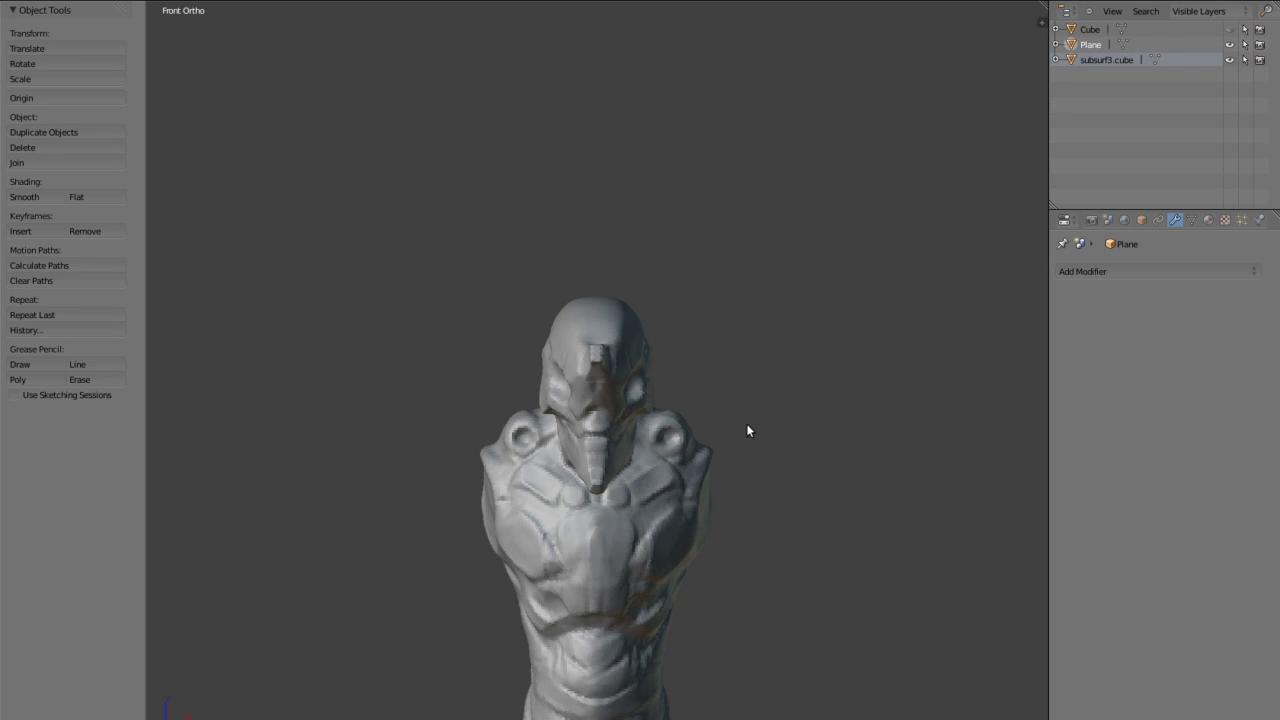
pyautogui.click(1082, 271)
pyautogui.click(909, 420)
pyautogui.click(1082, 271)
pyautogui.click(934, 521)
pyautogui.click(1082, 271)
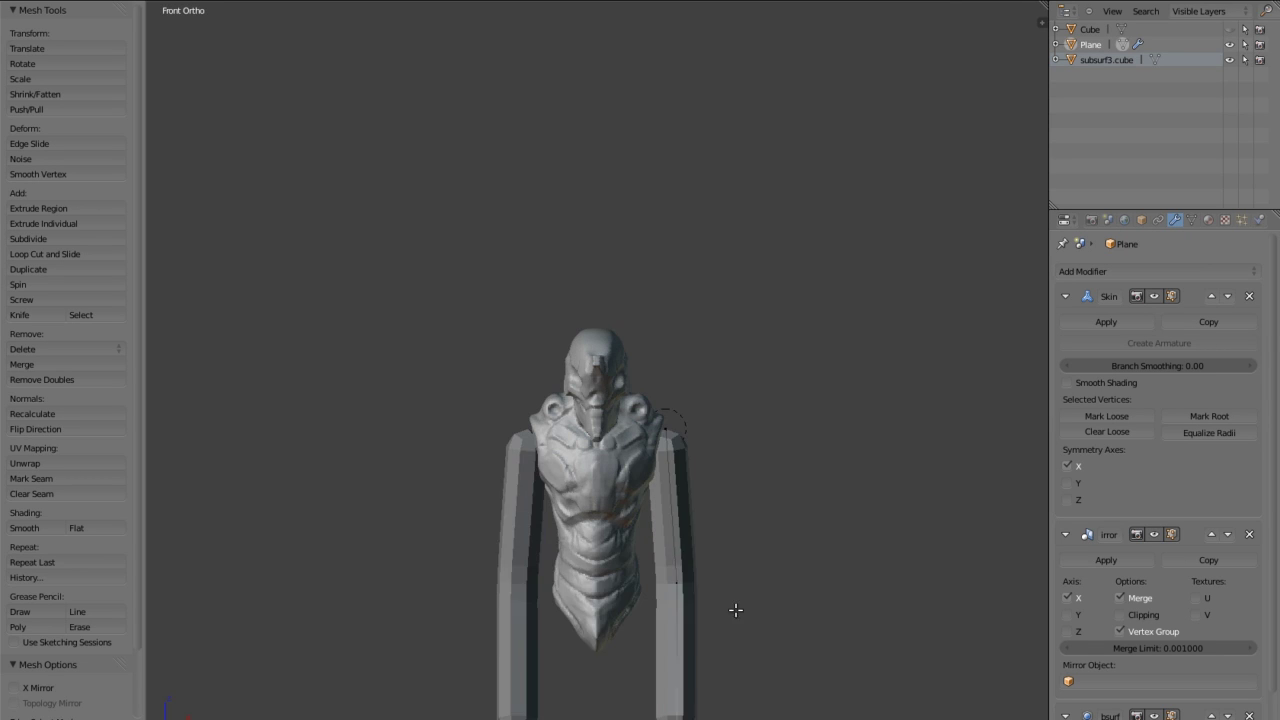
# Extrude the arms from the shoulders and apply the modifiers to make real arm geometry.
pyautogui.keyDown('shift'); pyautogui.moveTo(680, 436); pyautogui.dragTo(663, 288, button='middle'); pyautogui.keyUp('shift')
pyautogui.press('KP_3')
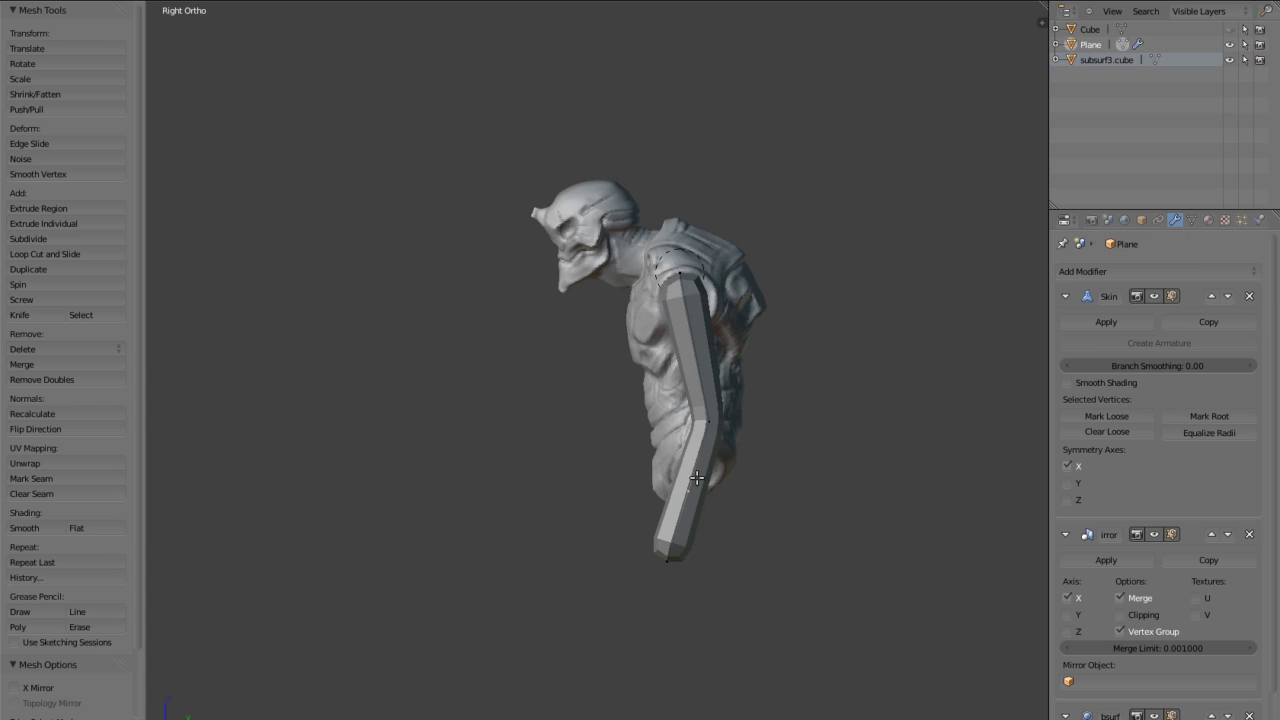
pyautogui.press('KP_1')
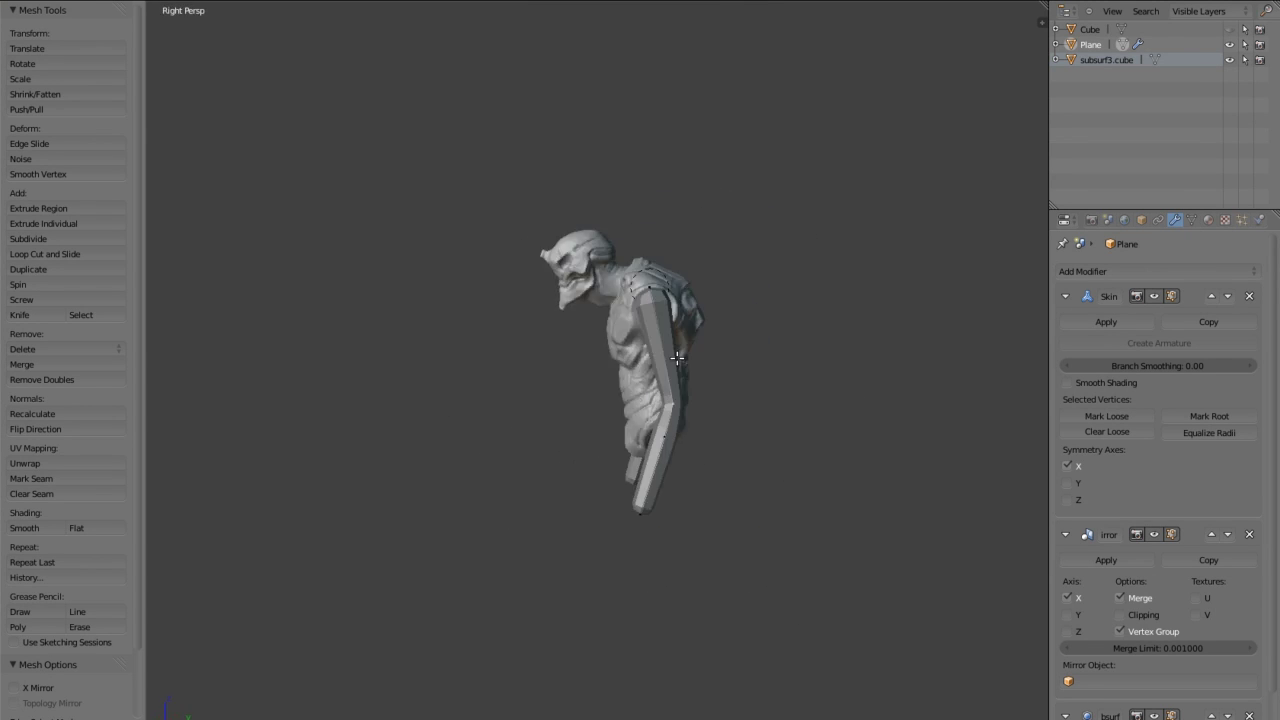
pyautogui.scroll(1, 639, 533)
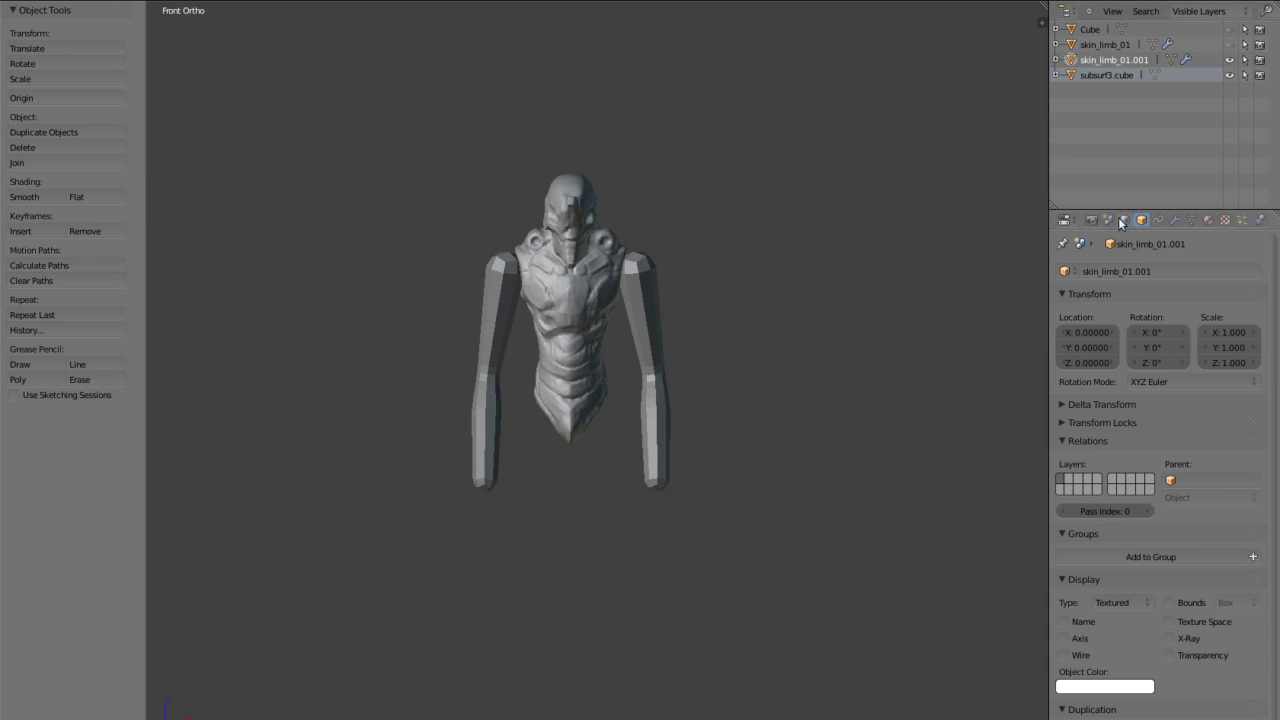
pyautogui.click(1105, 321)
pyautogui.press('KP_1')
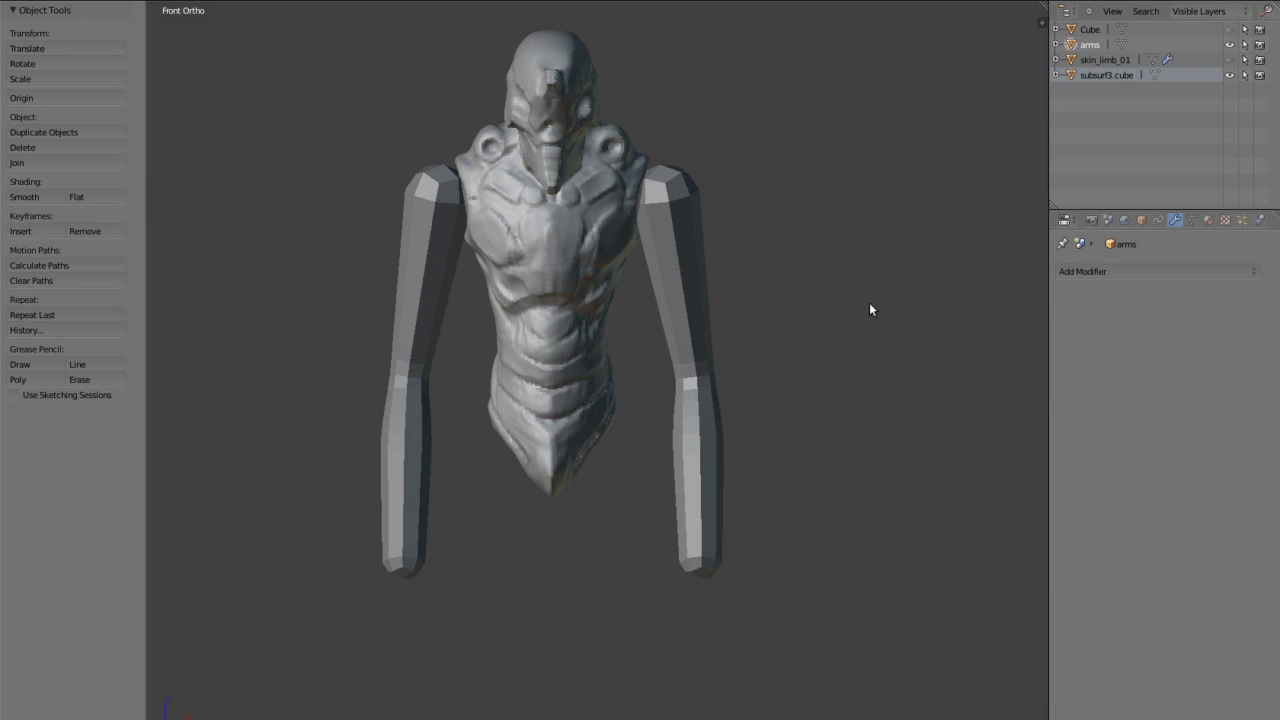
pyautogui.hotkey('ctrl', 'z')
pyautogui.press('KP_3')
pyautogui.press('KP_1')
pyautogui.press('KP_3')
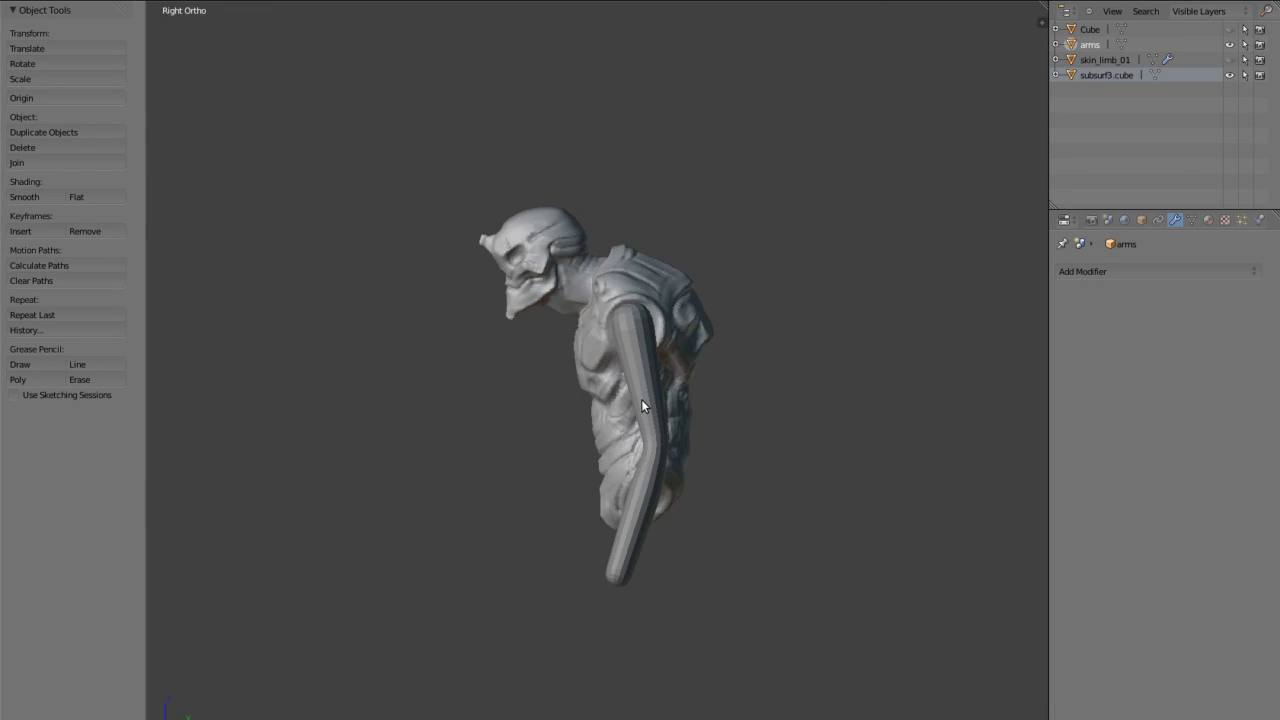
# Add a Multires modifier to the arms mesh and enter Sculpt Mode.
pyautogui.click(1150, 271)
pyautogui.click(970, 430)
pyautogui.click(200, 715)
pyautogui.click(193, 703)
pyautogui.scroll(3, 625, 419)
pyautogui.moveTo(625, 419)
pyautogui.mouseDown(button='middle')
pyautogui.moveTo(622, 389)
pyautogui.moveTo(565, 423)
pyautogui.moveTo(576, 402)
pyautogui.moveTo(519, 450)
pyautogui.moveTo(671, 437)
pyautogui.moveTo(638, 318)
pyautogui.mouseUp(button='middle')
pyautogui.press('Tab')
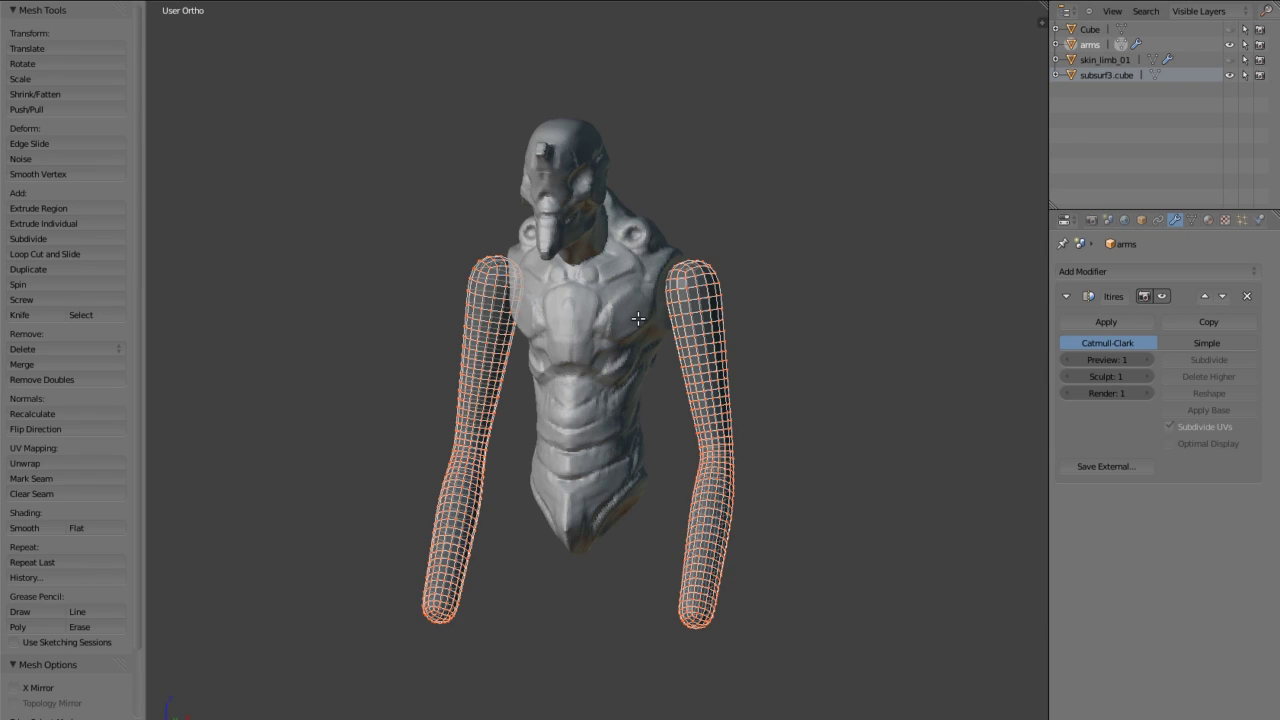
pyautogui.moveTo(838, 177); pyautogui.dragTo(631, 230, button='middle')
# Switch to Clay Strips and sculpt forms on the arms from a three-quarter view.
pyautogui.press('KP_3')
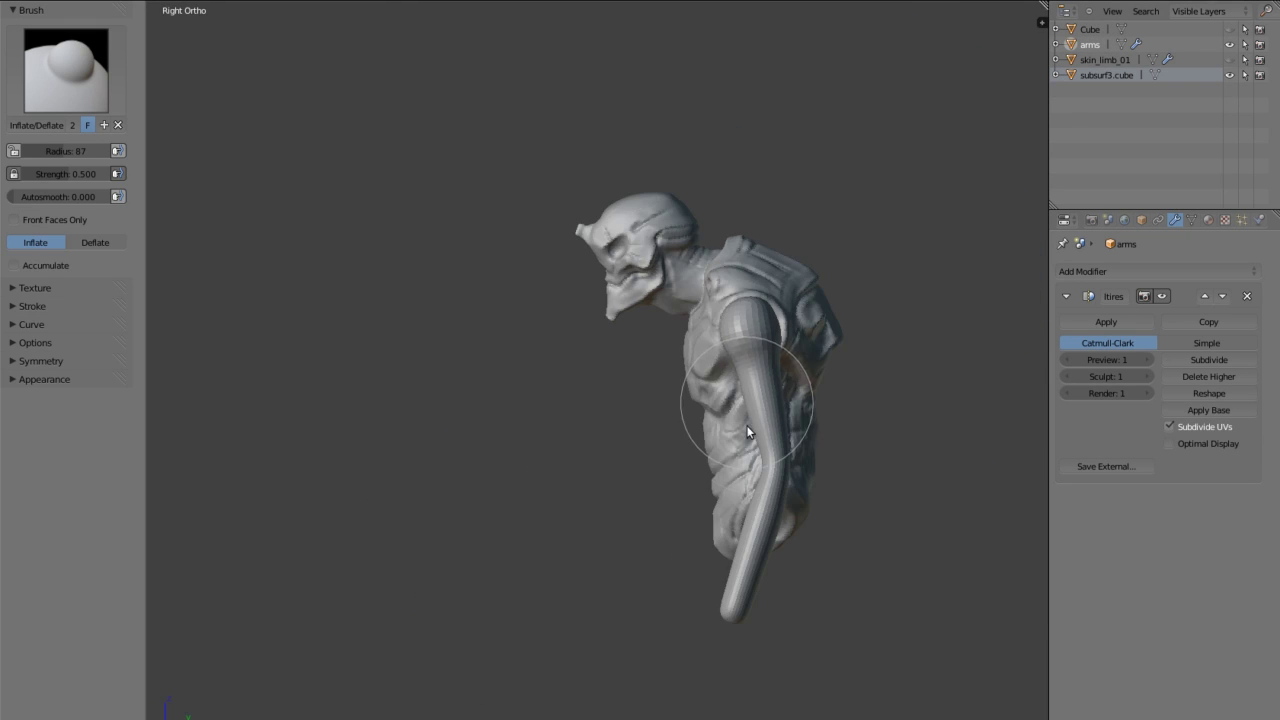
pyautogui.press('KP_1')
pyautogui.moveTo(644, 374)
pyautogui.mouseDown(button='middle')
pyautogui.moveTo(537, 306)
pyautogui.moveTo(587, 340)
pyautogui.moveTo(488, 368)
pyautogui.moveTo(694, 556)
pyautogui.moveTo(428, 457)
pyautogui.moveTo(486, 284)
pyautogui.moveTo(275, 284)
pyautogui.moveTo(628, 298)
pyautogui.moveTo(583, 305)
pyautogui.moveTo(514, 274)
pyautogui.moveTo(762, 252)
pyautogui.moveTo(717, 417)
pyautogui.moveTo(829, 406)
pyautogui.moveTo(789, 440)
pyautogui.moveTo(689, 445)
pyautogui.moveTo(560, 371)
pyautogui.moveTo(463, 434)
pyautogui.moveTo(611, 483)
pyautogui.moveTo(443, 380)
pyautogui.moveTo(340, 391)
pyautogui.moveTo(726, 510)
pyautogui.mouseUp(button='middle')
pyautogui.press('c')
pyautogui.scroll(-5, 700, 440)
pyautogui.moveTo(697, 254)
pyautogui.mouseDown(button='middle')
pyautogui.moveTo(720, 249)
pyautogui.moveTo(460, 249)
pyautogui.moveTo(594, 371)
pyautogui.moveTo(457, 357)
pyautogui.moveTo(789, 309)
pyautogui.moveTo(760, 357)
pyautogui.moveTo(698, 300)
pyautogui.moveTo(781, 274)
pyautogui.moveTo(820, 161)
pyautogui.moveTo(730, 293)
pyautogui.moveTo(866, 391)
pyautogui.moveTo(817, 154)
pyautogui.moveTo(609, 200)
pyautogui.moveTo(634, 249)
pyautogui.moveTo(634, 183)
pyautogui.moveTo(594, 180)
pyautogui.moveTo(694, 380)
pyautogui.moveTo(591, 240)
pyautogui.moveTo(654, 254)
pyautogui.moveTo(626, 346)
pyautogui.moveTo(560, 345)
pyautogui.mouseUp(button='middle')
# Subdivide the arms' Multires to level 2 and save over the existing file.
pyautogui.click(1209, 360)
pyautogui.moveTo(720, 240); pyautogui.dragTo(700, 229, button='middle')
pyautogui.keyDown('alt'); pyautogui.moveTo(674, 318); pyautogui.dragTo(558, 240, button='middle'); pyautogui.keyUp('alt')
pyautogui.click(604, 267)
pyautogui.scroll(3, 616, 289)
# Sculpt radius-47 clay-strip forms along the forearms and round off the hands.
pyautogui.moveTo(600, 295)
pyautogui.mouseDown(button='middle')
pyautogui.moveTo(616, 289)
pyautogui.moveTo(577, 402)
pyautogui.moveTo(563, 277)
pyautogui.moveTo(647, 426)
pyautogui.moveTo(537, 512)
pyautogui.moveTo(491, 286)
pyautogui.moveTo(344, 268)
pyautogui.moveTo(457, 280)
pyautogui.moveTo(363, 334)
pyautogui.mouseUp(button='middle')
pyautogui.scroll(4, 363, 334)
pyautogui.moveTo(392, 394)
pyautogui.mouseDown(button='middle')
pyautogui.moveTo(549, 257)
pyautogui.moveTo(651, 306)
pyautogui.moveTo(757, 417)
pyautogui.moveTo(457, 478)
pyautogui.mouseUp(button='middle')
pyautogui.moveTo(388, 598)
pyautogui.mouseDown(button='middle')
pyautogui.moveTo(569, 334)
pyautogui.moveTo(517, 354)
pyautogui.moveTo(686, 349)
pyautogui.moveTo(607, 341)
pyautogui.moveTo(486, 245)
pyautogui.moveTo(417, 219)
pyautogui.moveTo(523, 400)
pyautogui.moveTo(448, 373)
pyautogui.moveTo(463, 423)
pyautogui.moveTo(683, 417)
pyautogui.moveTo(271, 266)
pyautogui.moveTo(286, 480)
pyautogui.moveTo(546, 397)
pyautogui.moveTo(646, 526)
pyautogui.moveTo(620, 429)
pyautogui.moveTo(651, 257)
pyautogui.moveTo(851, 314)
pyautogui.moveTo(474, 371)
pyautogui.moveTo(536, 223)
pyautogui.moveTo(672, 206)
pyautogui.moveTo(394, 269)
pyautogui.moveTo(554, 381)
pyautogui.moveTo(468, 522)
pyautogui.moveTo(677, 423)
pyautogui.moveTo(725, 418)
pyautogui.moveTo(454, 236)
pyautogui.moveTo(449, 477)
pyautogui.moveTo(534, 354)
pyautogui.moveTo(420, 380)
pyautogui.moveTo(367, 277)
pyautogui.moveTo(409, 340)
pyautogui.moveTo(331, 320)
pyautogui.moveTo(311, 286)
pyautogui.moveTo(363, 465)
pyautogui.moveTo(434, 280)
pyautogui.moveTo(563, 286)
pyautogui.moveTo(689, 257)
pyautogui.moveTo(549, 126)
pyautogui.moveTo(806, 363)
pyautogui.moveTo(826, 494)
pyautogui.moveTo(451, 393)
pyautogui.moveTo(846, 446)
pyautogui.moveTo(645, 306)
pyautogui.mouseUp(button='middle')
pyautogui.scroll(-3, 417, 219)
# Orbit around the torso, arms, fists and fingers to inspect the arm shapes from front and side.
pyautogui.scroll(3, 452, 429)
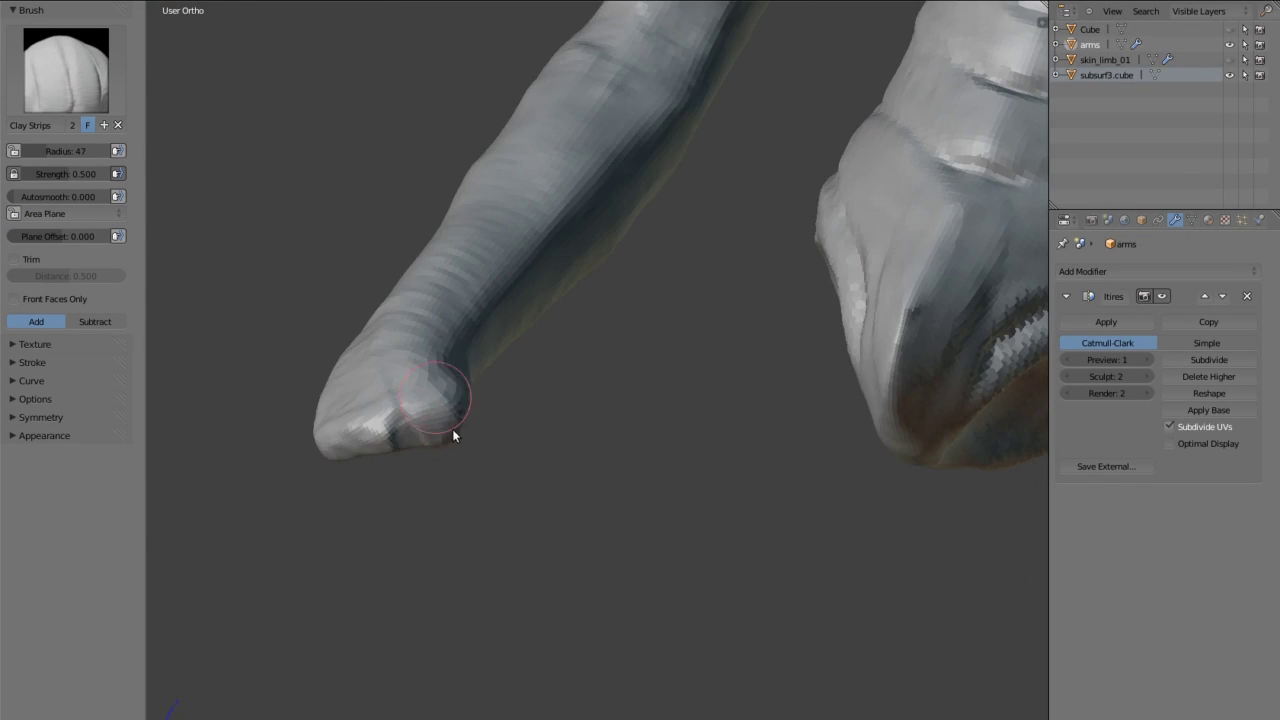
pyautogui.scroll(-3, 378, 355)
pyautogui.moveTo(737, 429)
pyautogui.mouseDown(button='middle')
pyautogui.moveTo(863, 360)
pyautogui.moveTo(763, 289)
pyautogui.mouseUp(button='middle')
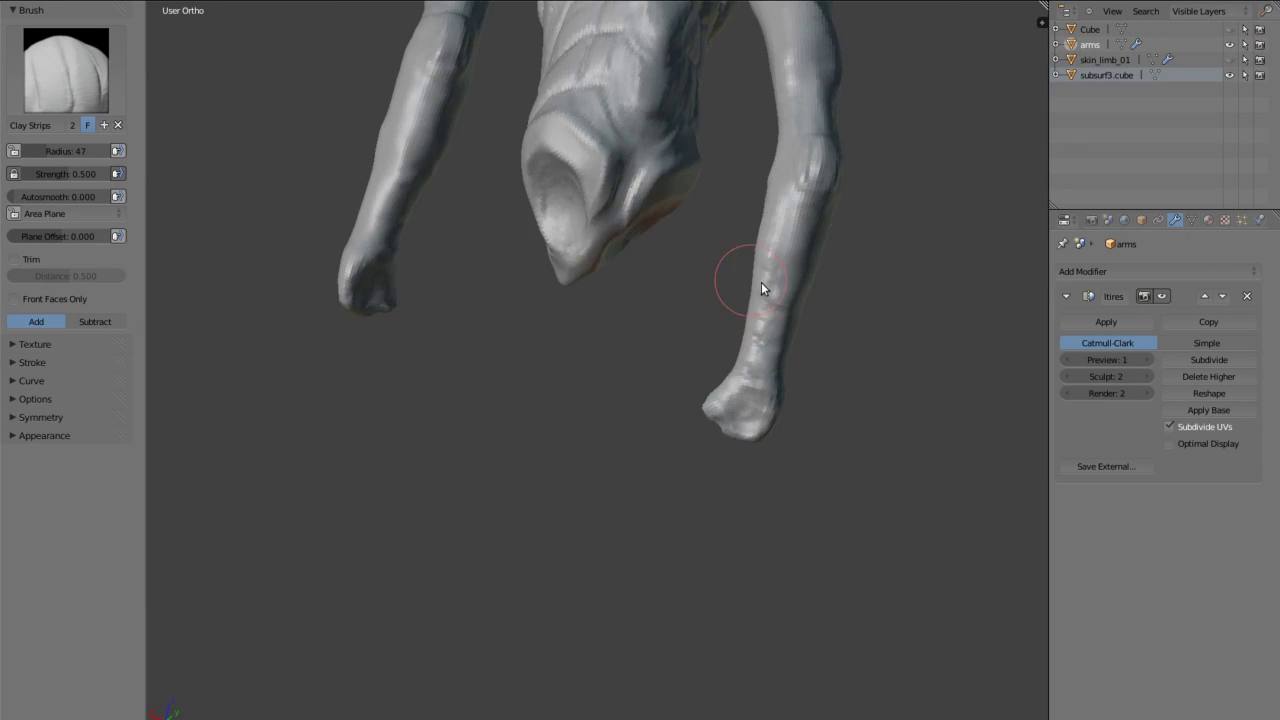
pyautogui.scroll(1, 763, 289)
pyautogui.moveTo(853, 221)
pyautogui.mouseDown(button='middle')
pyautogui.moveTo(551, 294)
pyautogui.moveTo(443, 251)
pyautogui.moveTo(586, 300)
pyautogui.moveTo(740, 298)
pyautogui.moveTo(569, 283)
pyautogui.moveTo(451, 363)
pyautogui.moveTo(284, 308)
pyautogui.moveTo(298, 128)
pyautogui.moveTo(420, 343)
pyautogui.moveTo(271, 414)
pyautogui.moveTo(814, 337)
pyautogui.moveTo(765, 220)
pyautogui.moveTo(729, 394)
pyautogui.moveTo(666, 143)
pyautogui.moveTo(520, 286)
pyautogui.mouseUp(button='middle')
pyautogui.scroll(3, 740, 298)
pyautogui.scroll(3, 451, 363)
pyautogui.scroll(-3, 666, 143)
pyautogui.scroll(3, 520, 286)
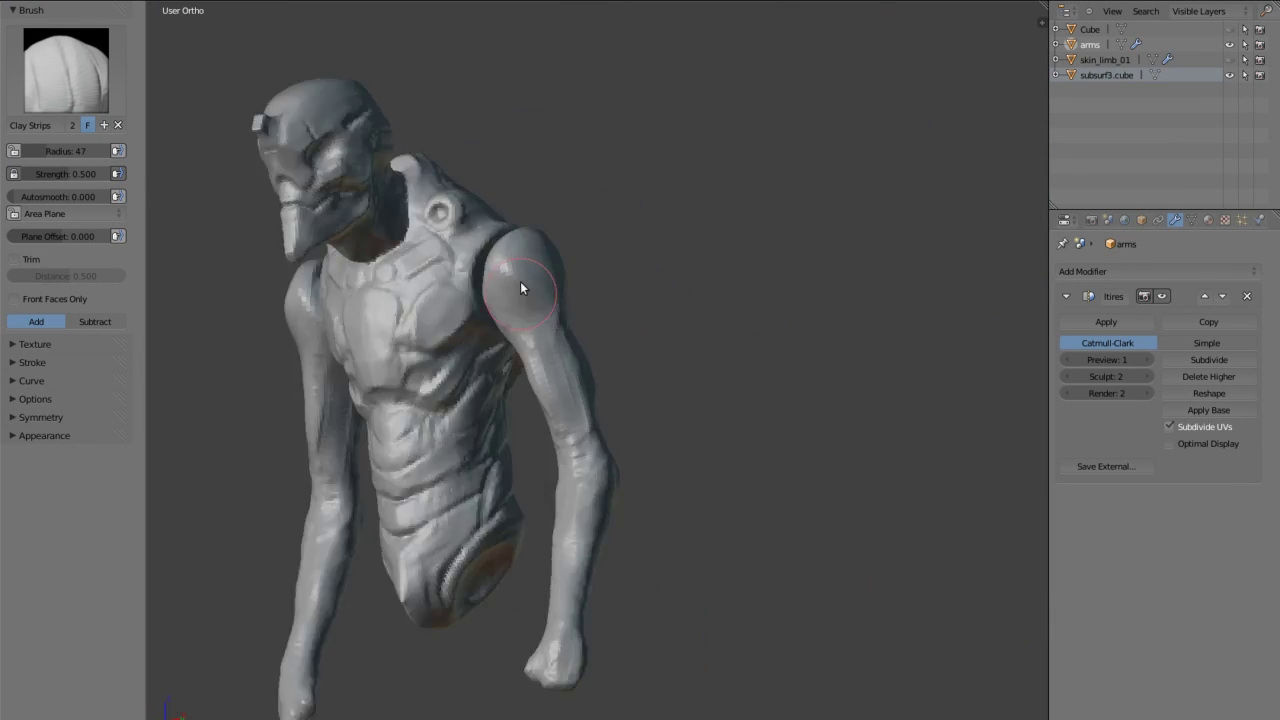
pyautogui.scroll(2, 507, 233)
pyautogui.moveTo(604, 381)
pyautogui.mouseDown(button='middle')
pyautogui.moveTo(737, 421)
pyautogui.moveTo(491, 606)
pyautogui.mouseUp(button='middle')
pyautogui.scroll(3, 491, 606)
pyautogui.scroll(2, 522, 386)
pyautogui.moveTo(522, 386)
pyautogui.mouseDown(button='middle')
pyautogui.moveTo(786, 429)
pyautogui.moveTo(491, 371)
pyautogui.moveTo(800, 385)
pyautogui.moveTo(731, 334)
pyautogui.moveTo(886, 294)
pyautogui.moveTo(737, 357)
pyautogui.moveTo(464, 415)
pyautogui.moveTo(580, 486)
pyautogui.moveTo(643, 366)
pyautogui.moveTo(470, 282)
pyautogui.mouseUp(button='middle')
pyautogui.scroll(-3, 746, 380)
pyautogui.press('KP_3')
pyautogui.scroll(5, 458, 491)
pyautogui.moveTo(458, 491)
pyautogui.keyDown('shift'); pyautogui.mouseDown(button='middle')
pyautogui.moveTo(286, 240)
pyautogui.moveTo(450, 353)
pyautogui.moveTo(690, 418)
pyautogui.mouseUp(button='middle'); pyautogui.keyUp('shift')
pyautogui.scroll(-3, 690, 418)
pyautogui.moveTo(714, 462)
pyautogui.mouseDown(button='middle')
pyautogui.moveTo(334, 286)
pyautogui.moveTo(837, 491)
pyautogui.moveTo(488, 484)
pyautogui.moveTo(695, 281)
pyautogui.moveTo(601, 207)
pyautogui.moveTo(685, 220)
pyautogui.moveTo(590, 52)
pyautogui.moveTo(644, 499)
pyautogui.moveTo(871, 269)
pyautogui.moveTo(495, 272)
pyautogui.moveTo(395, 307)
pyautogui.mouseUp(button='middle')
pyautogui.scroll(2, 488, 484)
pyautogui.press('KP_1')
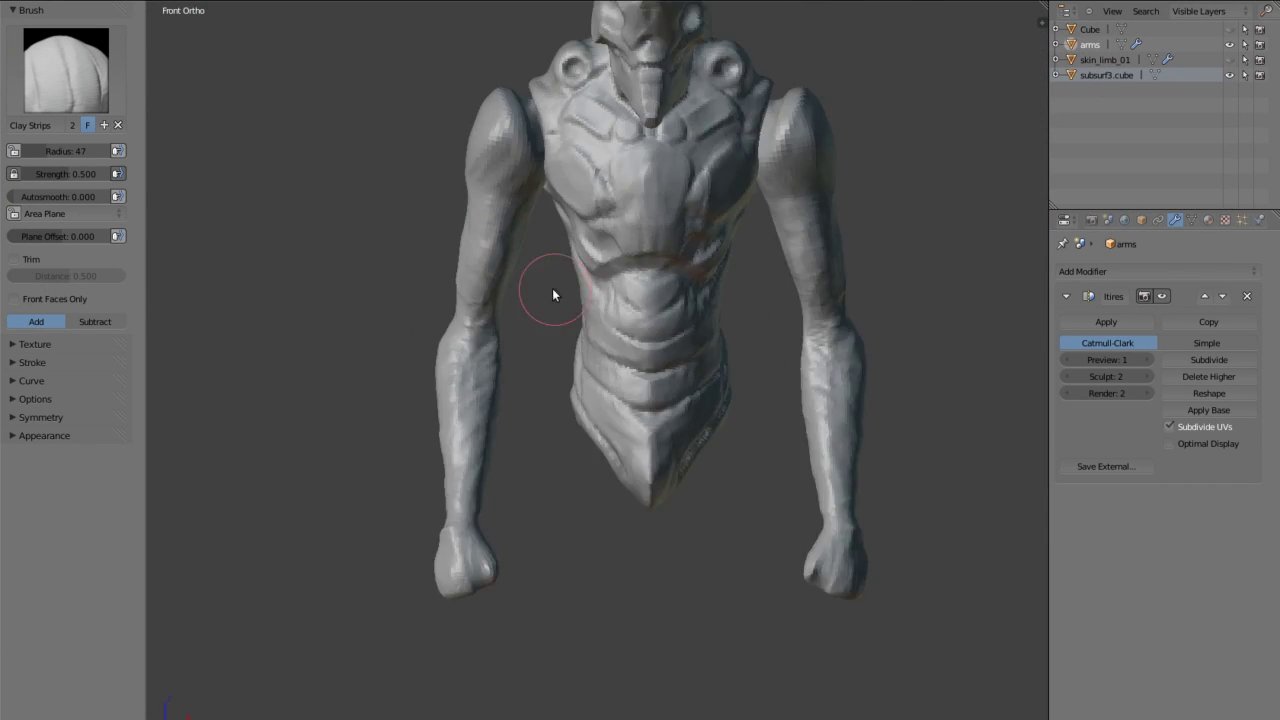
pyautogui.scroll(-3, 555, 295)
# With the Grab brush, pull the shoulder and upper arm into shape and nudge the forearm into place.
pyautogui.press('g')
pyautogui.press('ctrl+KP_1')
pyautogui.scroll(2, 514, 265)
pyautogui.press('KP_4')
pyautogui.press('KP_4')
pyautogui.press('KP_4')
pyautogui.press('KP_4')
pyautogui.press('KP_4')
pyautogui.press('KP_4')
pyautogui.scroll(3, 846, 262)
pyautogui.moveTo(846, 262); pyautogui.dragTo(797, 290)
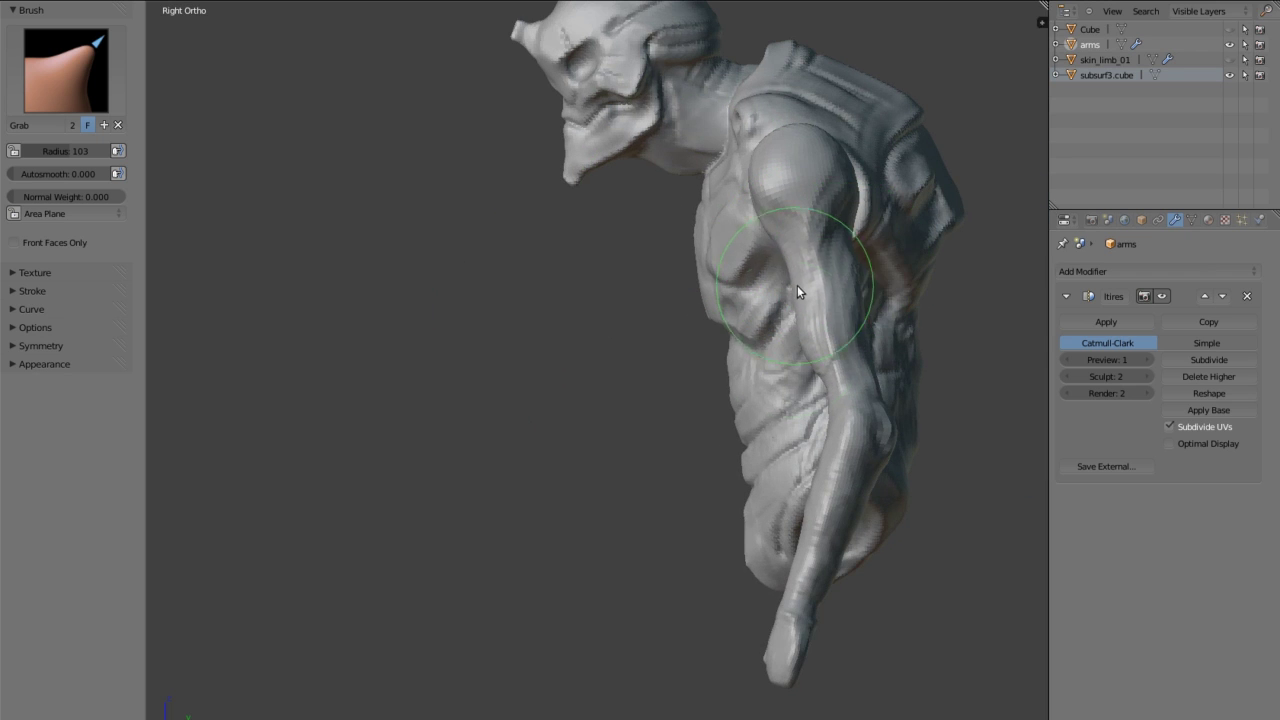
pyautogui.moveTo(798, 565); pyautogui.dragTo(798, 579)
pyautogui.press('KP_1')
pyautogui.moveTo(754, 523)
pyautogui.mouseDown(button='middle')
pyautogui.moveTo(682, 335)
pyautogui.moveTo(687, 409)
pyautogui.mouseUp(button='middle')
pyautogui.scroll(-3, 687, 410)
# Return to Clay Strips and orbit in around the hand and fingertips.
pyautogui.hotkey('shift', 'c')
pyautogui.scroll(4, 527, 458)
pyautogui.scroll(2, 479, 388)
pyautogui.moveTo(215, 363)
pyautogui.mouseDown(button='middle')
pyautogui.moveTo(331, 413)
pyautogui.moveTo(791, 247)
pyautogui.moveTo(433, 491)
pyautogui.moveTo(493, 507)
pyautogui.moveTo(586, 700)
pyautogui.moveTo(500, 508)
pyautogui.moveTo(594, 486)
pyautogui.mouseUp(button='middle')
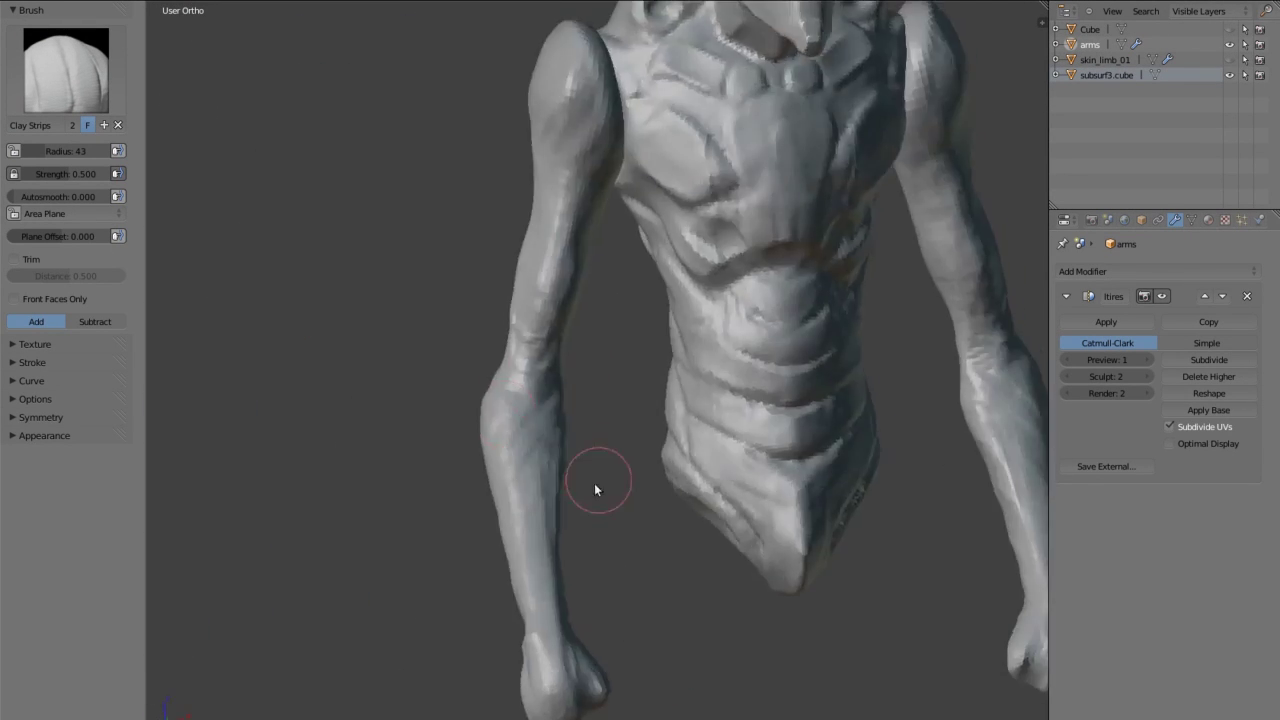
pyautogui.scroll(4, 593, 240)
pyautogui.moveTo(593, 240)
pyautogui.mouseDown(button='middle')
pyautogui.moveTo(749, 443)
pyautogui.moveTo(443, 171)
pyautogui.moveTo(709, 151)
pyautogui.moveTo(591, 395)
pyautogui.moveTo(608, 194)
pyautogui.moveTo(609, 395)
pyautogui.moveTo(620, 120)
pyautogui.moveTo(426, 149)
pyautogui.moveTo(348, 412)
pyautogui.mouseUp(button='middle')
pyautogui.scroll(3, 608, 194)
pyautogui.scroll(2, 609, 395)
pyautogui.scroll(-3, 612, 125)
pyautogui.scroll(-3, 348, 412)
pyautogui.moveTo(443, 234); pyautogui.dragTo(563, 271, button='middle')
pyautogui.scroll(3, 563, 271)
pyautogui.moveTo(354, 309)
pyautogui.mouseDown(button='middle')
pyautogui.moveTo(223, 283)
pyautogui.moveTo(596, 521)
pyautogui.moveTo(425, 349)
pyautogui.moveTo(282, 320)
pyautogui.mouseUp(button='middle')
pyautogui.scroll(-3, 223, 283)
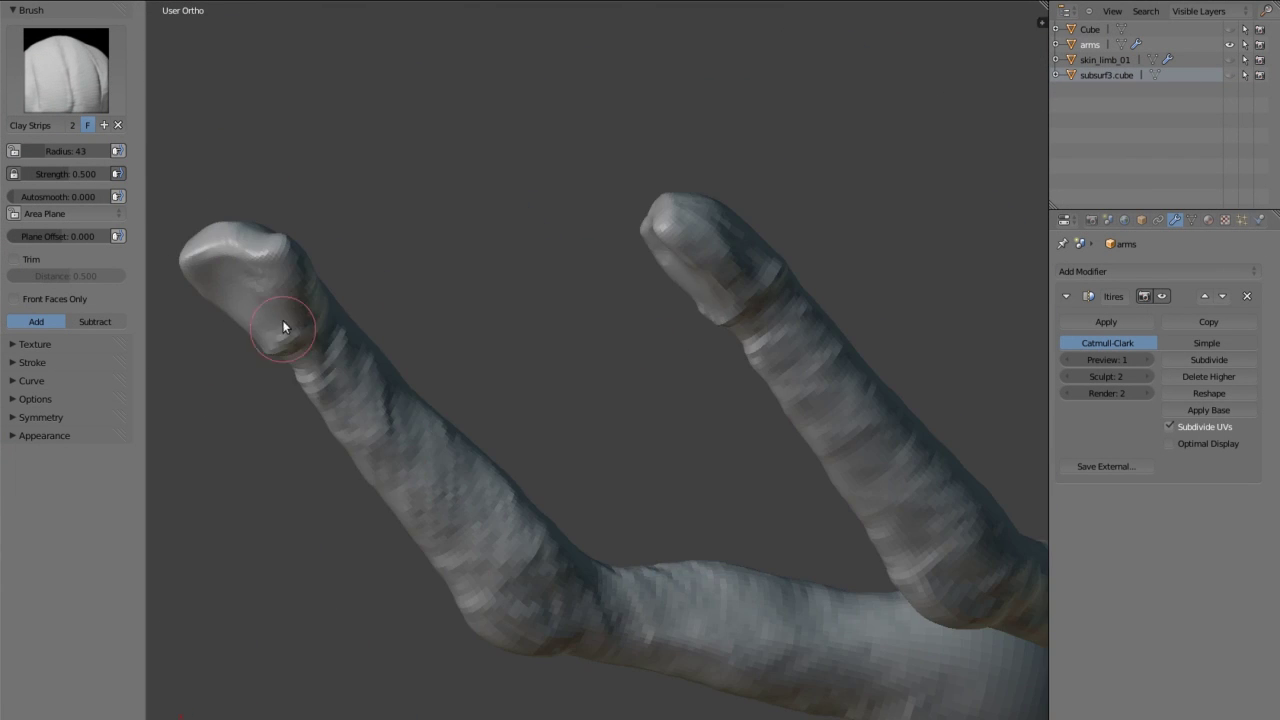
# Check the fingers and arm from back, front and perspective views.
pyautogui.press('ctrl+KP_1')
pyautogui.scroll(-2, 447, 452)
pyautogui.moveTo(571, 600)
pyautogui.mouseDown(button='middle')
pyautogui.moveTo(443, 508)
pyautogui.moveTo(420, 448)
pyautogui.moveTo(549, 517)
pyautogui.moveTo(711, 371)
pyautogui.mouseUp(button='middle')
pyautogui.scroll(-2, 420, 448)
pyautogui.scroll(-4, 529, 257)
pyautogui.press('KP_1')
pyautogui.press('KP_5')
pyautogui.moveTo(614, 328)
pyautogui.mouseDown(button='middle')
pyautogui.moveTo(586, 240)
pyautogui.moveTo(557, 220)
pyautogui.moveTo(635, 303)
pyautogui.moveTo(503, 249)
pyautogui.moveTo(466, 286)
pyautogui.moveTo(180, 243)
pyautogui.moveTo(710, 236)
pyautogui.moveTo(497, 440)
pyautogui.moveTo(868, 425)
pyautogui.moveTo(807, 172)
pyautogui.moveTo(443, 366)
pyautogui.moveTo(457, 314)
pyautogui.moveTo(331, 337)
pyautogui.moveTo(391, 358)
pyautogui.moveTo(557, 528)
pyautogui.moveTo(591, 443)
pyautogui.moveTo(551, 346)
pyautogui.mouseUp(button='middle')
pyautogui.scroll(-2, 557, 220)
pyautogui.press('KP_5')
pyautogui.scroll(6, 635, 303)
# Unhide the body mesh and use the Inflate brush at radius 43 to thicken the forearms.
pyautogui.hotkey('alt', 'h')
pyautogui.moveTo(700, 250)
pyautogui.mouseDown(button='middle')
pyautogui.moveTo(695, 328)
pyautogui.moveTo(678, 269)
pyautogui.moveTo(634, 264)
pyautogui.mouseUp(button='middle')
pyautogui.scroll(4, 634, 264)
pyautogui.press('i')
pyautogui.moveTo(657, 49)
pyautogui.mouseDown(button='middle')
pyautogui.moveTo(543, 251)
pyautogui.moveTo(688, 180)
pyautogui.moveTo(514, 229)
pyautogui.moveTo(463, 191)
pyautogui.moveTo(680, 415)
pyautogui.moveTo(513, 512)
pyautogui.moveTo(322, 243)
pyautogui.moveTo(462, 398)
pyautogui.moveTo(768, 422)
pyautogui.moveTo(369, 350)
pyautogui.moveTo(519, 351)
pyautogui.mouseUp(button='middle')
pyautogui.scroll(3, 519, 351)
pyautogui.scroll(1, 506, 376)
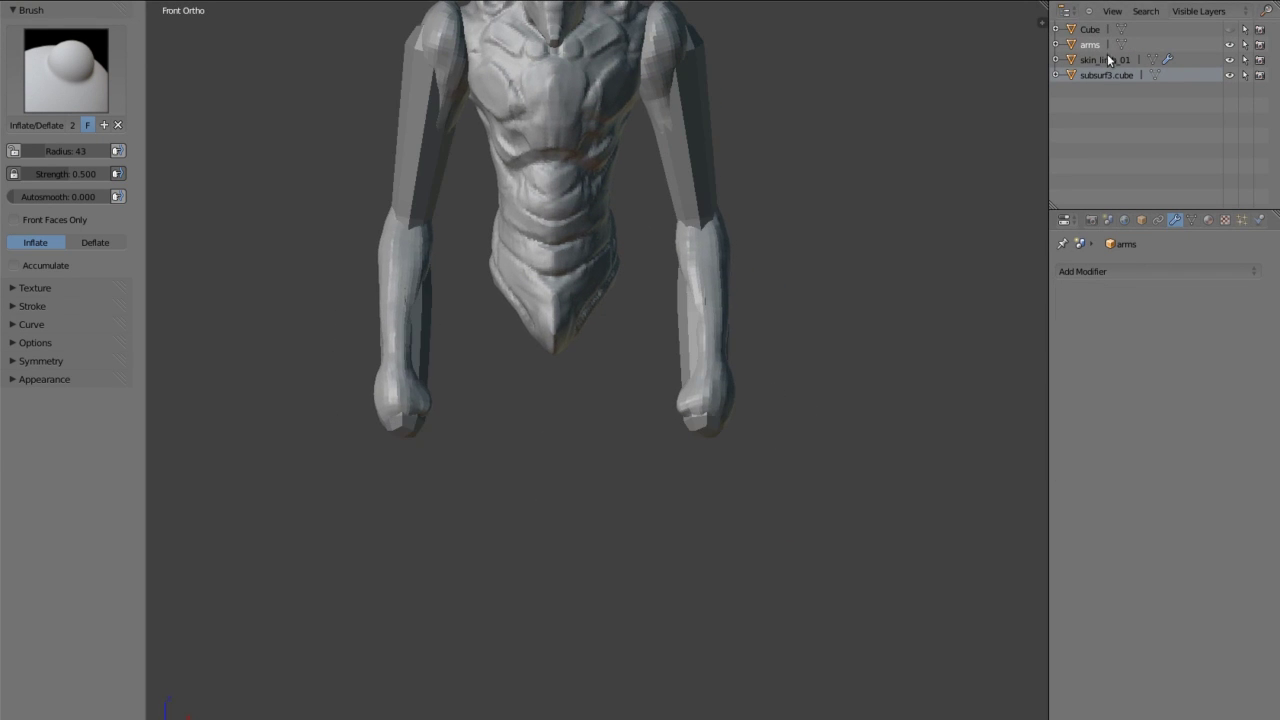
# In Edit Mode, scale the limb skeleton down and check it from back, side and bottom views.
pyautogui.press('Tab')
pyautogui.press('s')
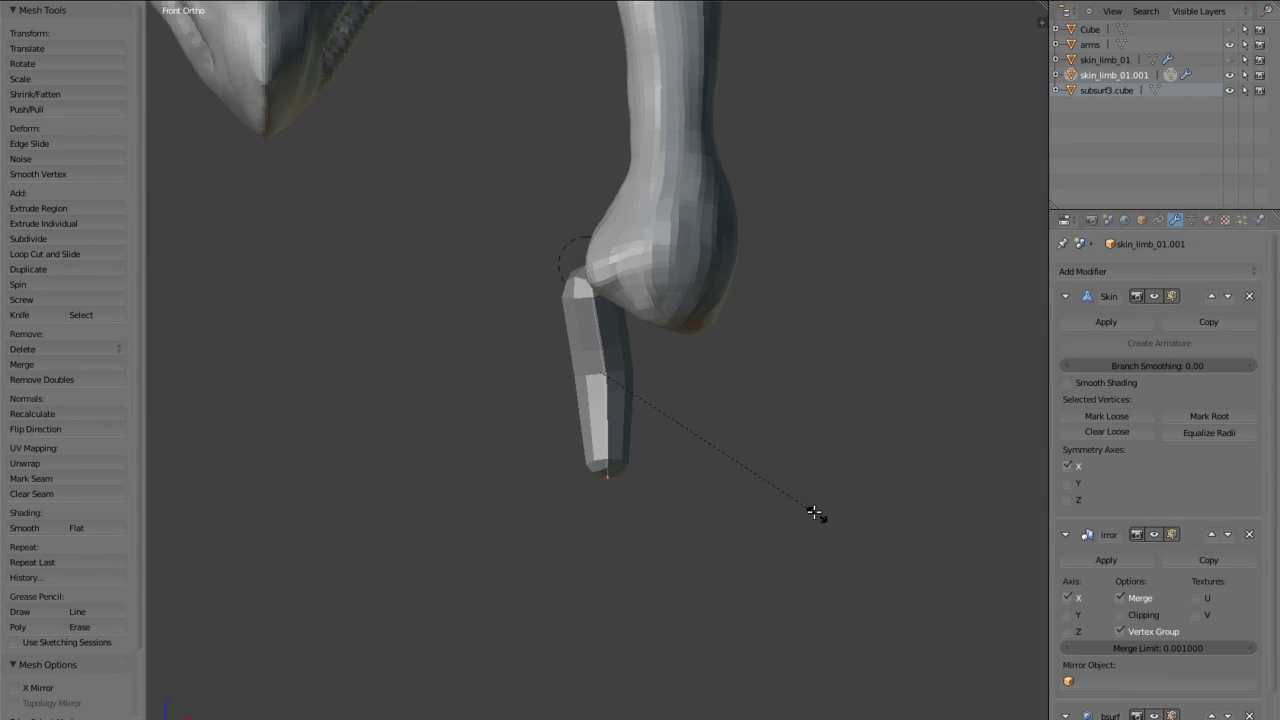
pyautogui.click(760, 495)
pyautogui.press('ctrl+KP_1')
pyautogui.press('KP_3')
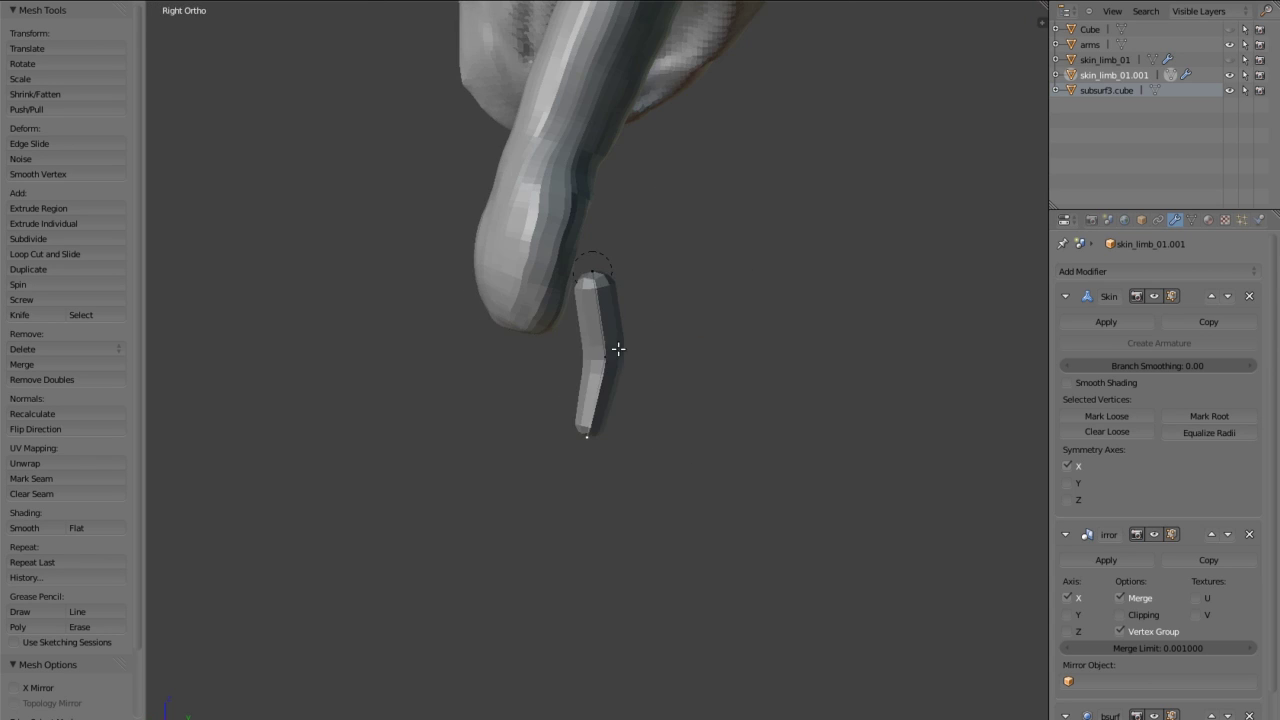
pyautogui.press('ctrl+KP_3')
pyautogui.press('ctrl+KP_7')
pyautogui.press('KP_1')
# Scale the finger down and orbit to inspect the fingers in perspective.
pyautogui.press('s')
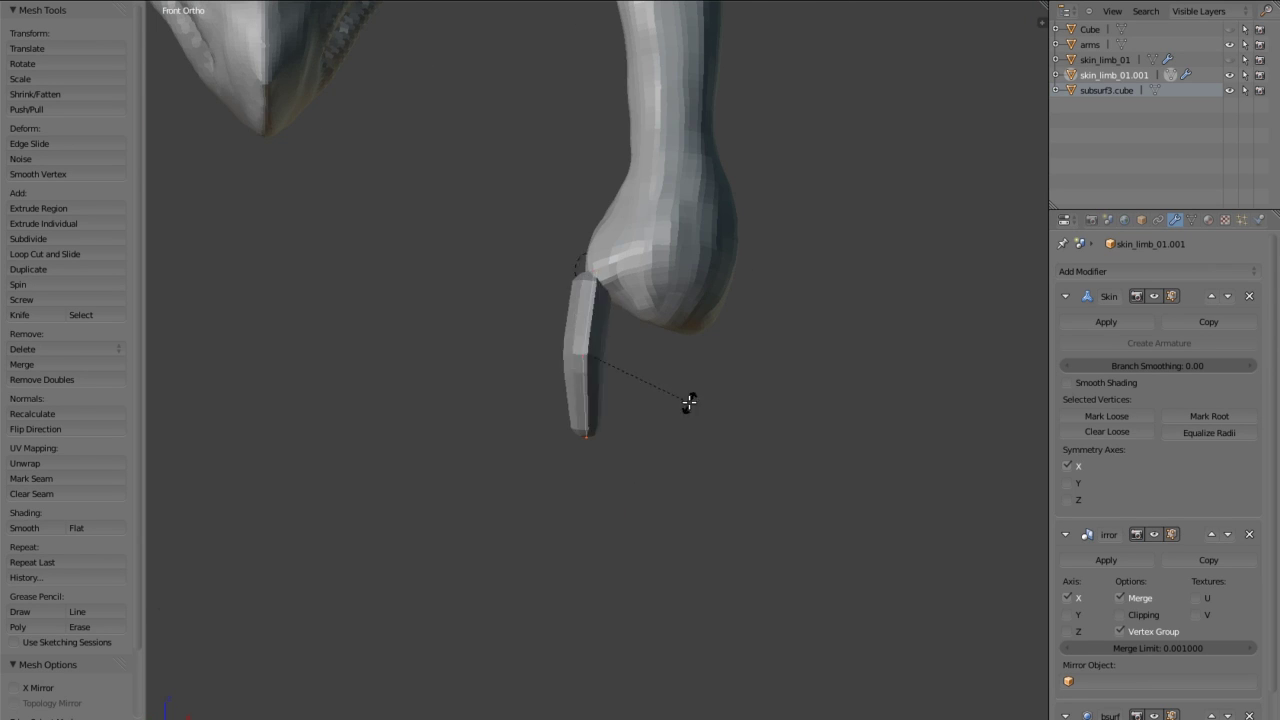
pyautogui.click(787, 603)
pyautogui.scroll(-5, 611, 457)
pyautogui.press('KP_3')
pyautogui.moveTo(611, 457); pyautogui.dragTo(607, 437, button='middle')
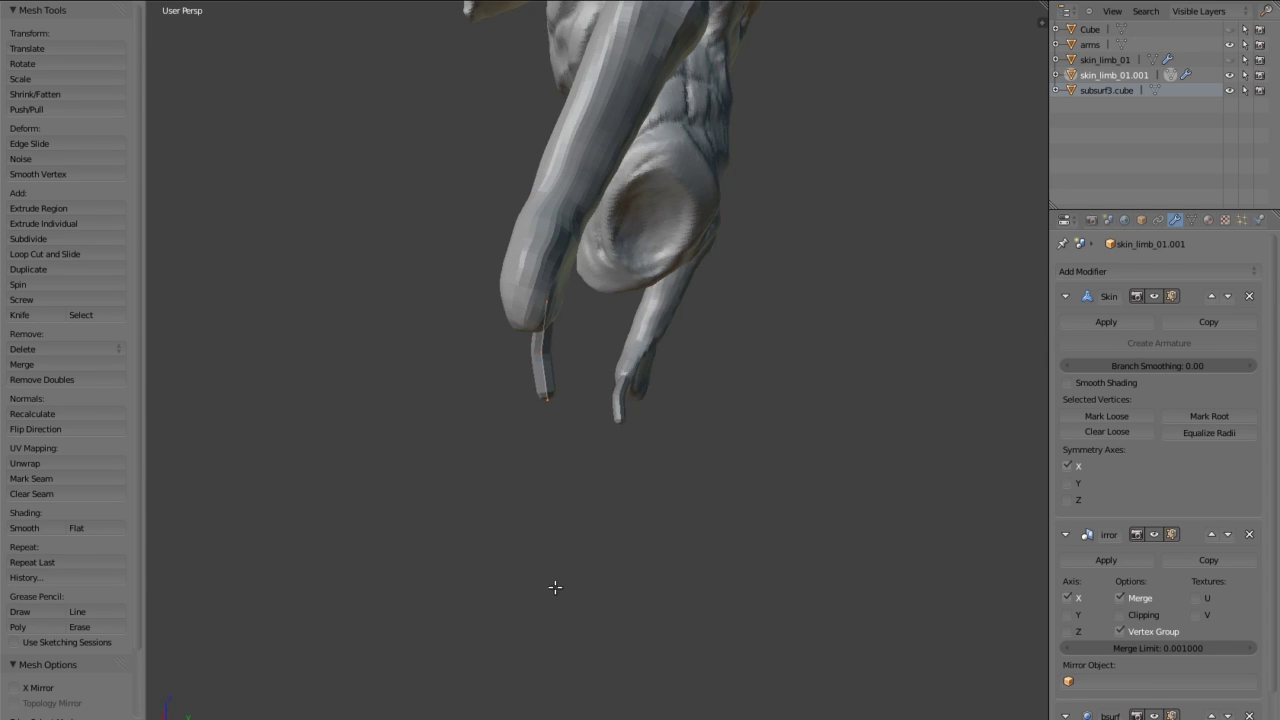
pyautogui.moveTo(555, 587); pyautogui.dragTo(487, 412, button='middle')
# Check the arm and fingers from front, side and back views.
pyautogui.press('KP_1')
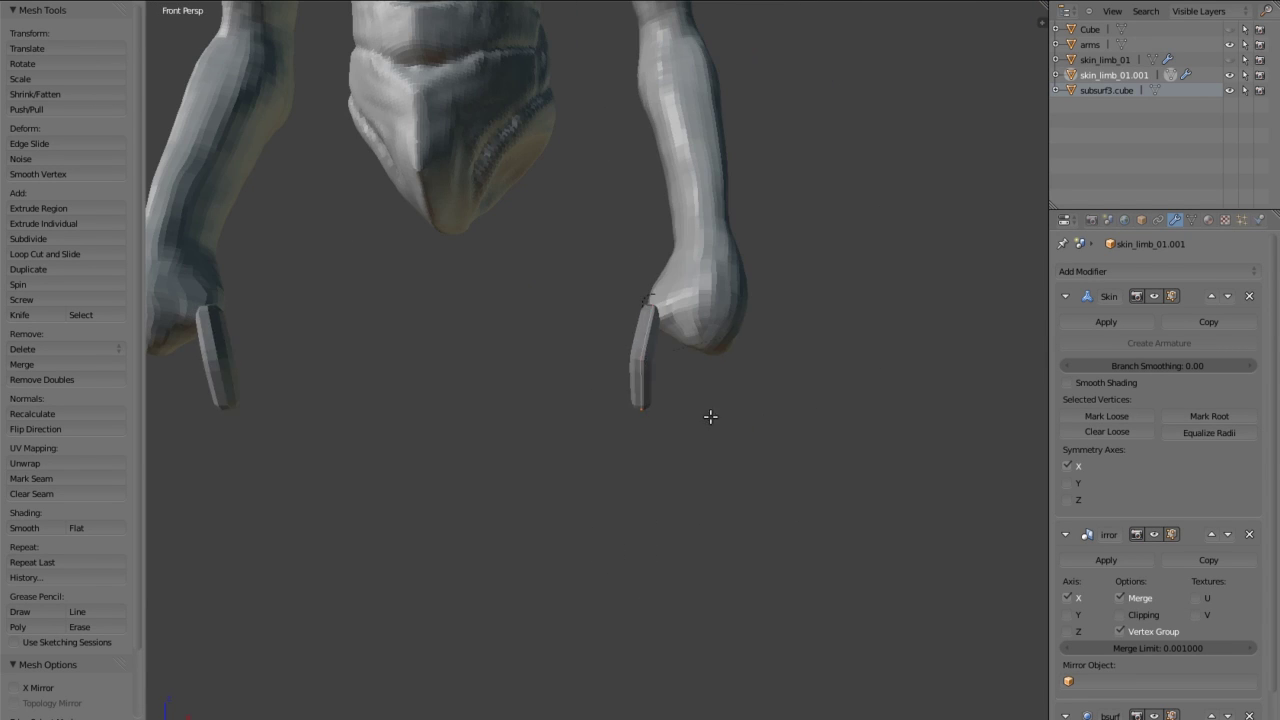
pyautogui.press('KP_3')
pyautogui.press('ctrl+KP_1')
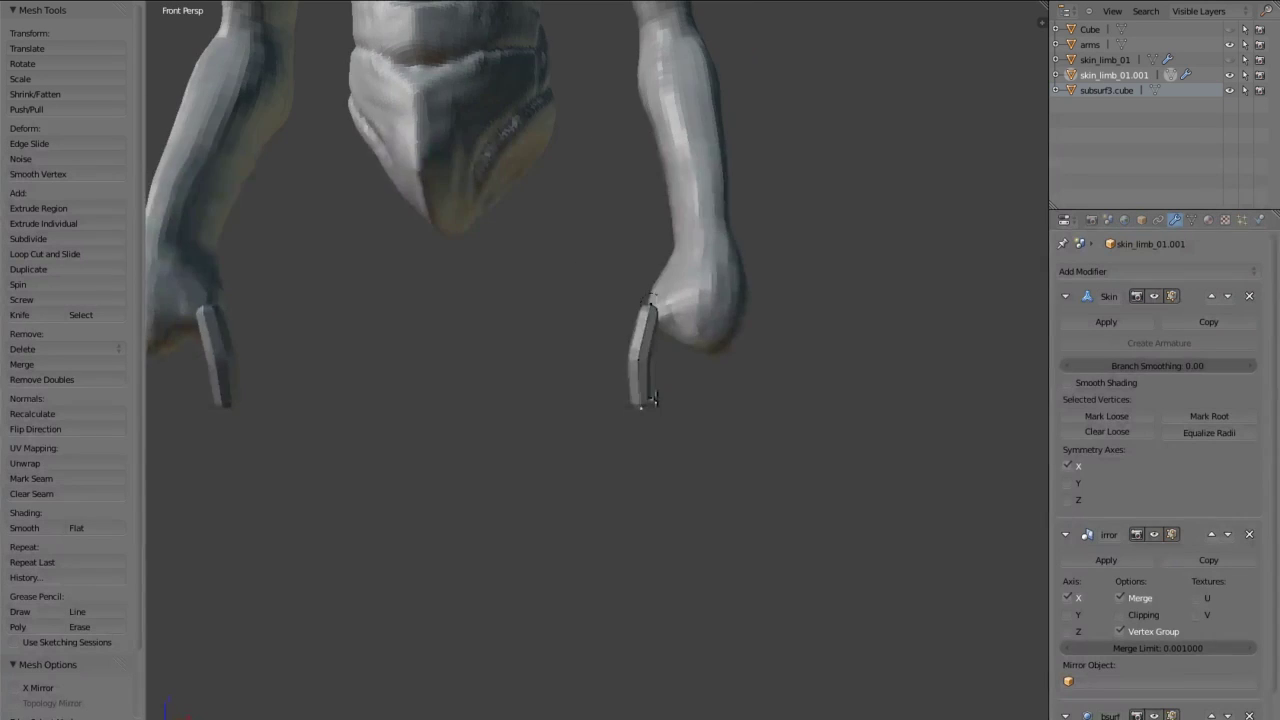
pyautogui.press('KP_1')
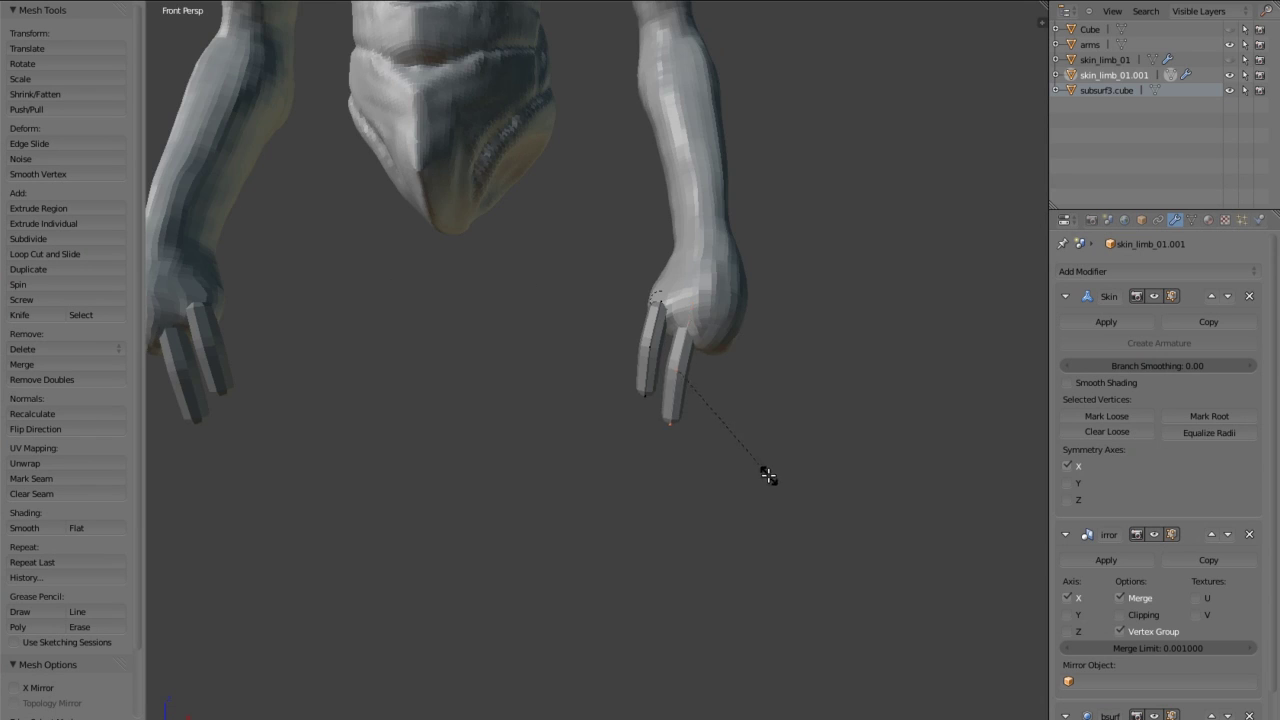
pyautogui.press('KP_3')
pyautogui.press('ctrl+KP_1')
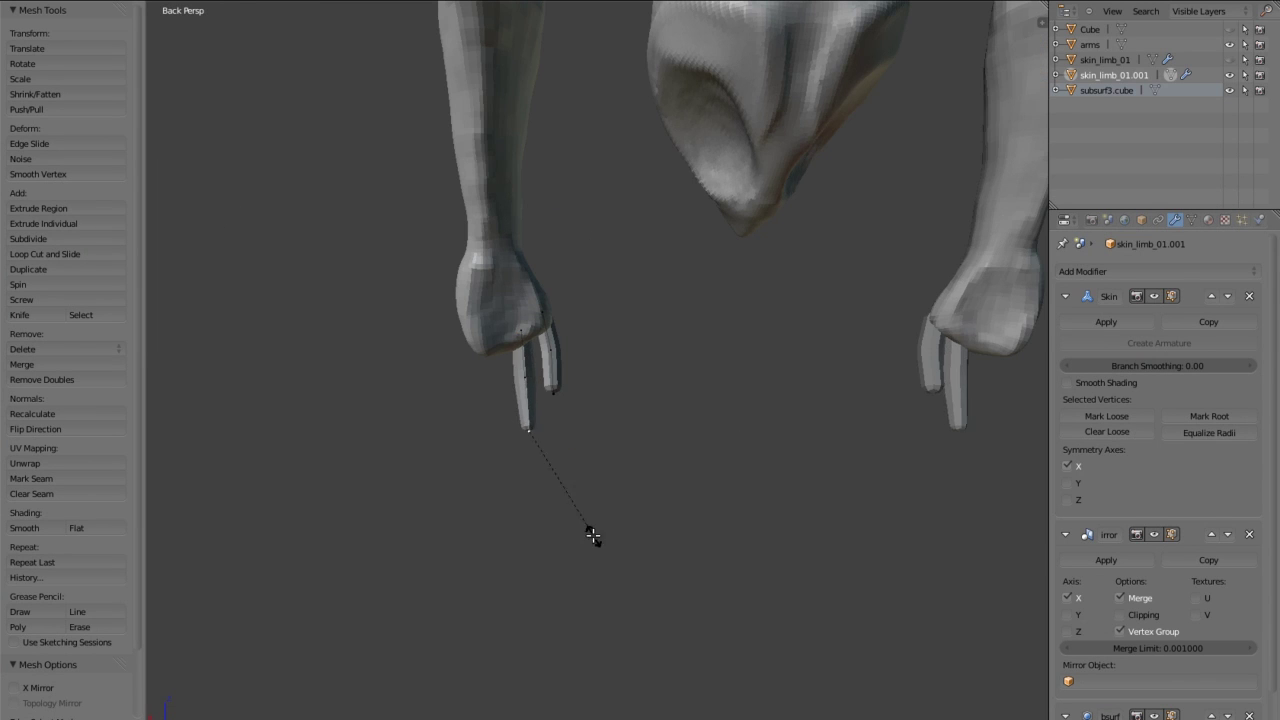
pyautogui.press('KP_1')
# Extrude another finger to length, then check all five fingers from side and back.
pyautogui.press('KP_3')
pyautogui.press('KP_1')
pyautogui.press('e')
pyautogui.press('KP_3')
pyautogui.press('KP_1')
pyautogui.click(716, 525)
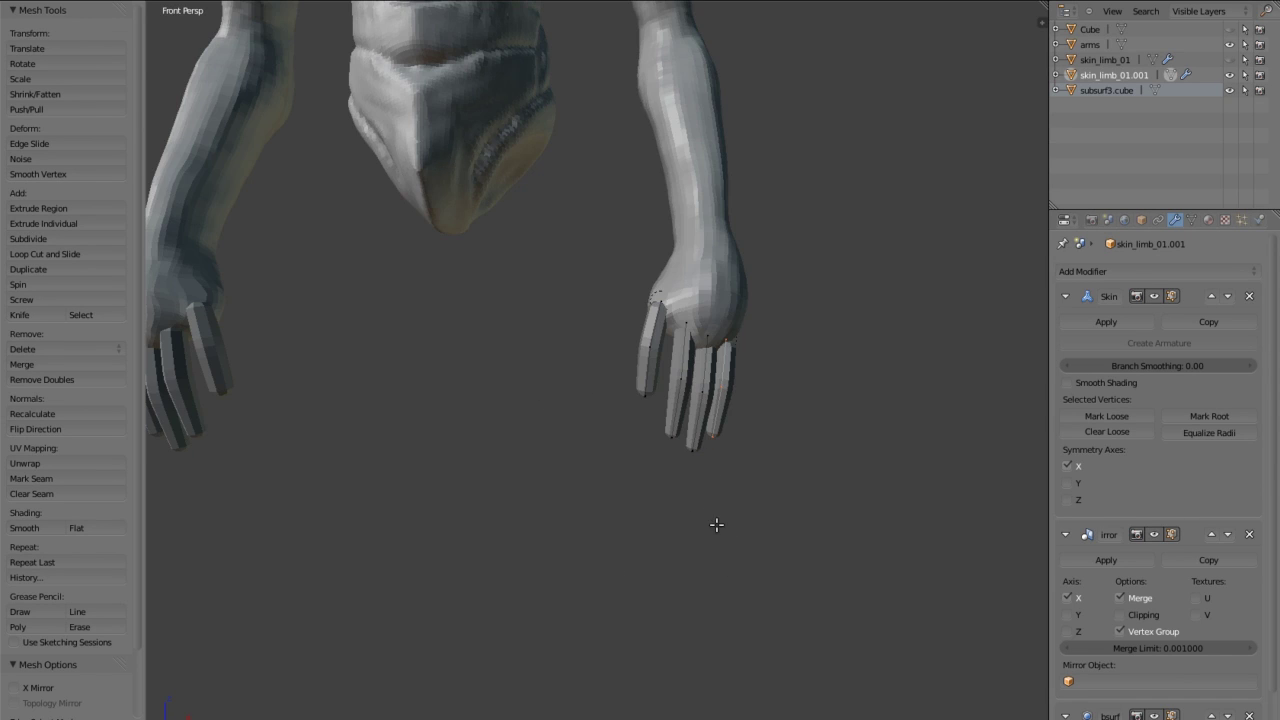
pyautogui.press('KP_3')
pyautogui.press('KP_1')
pyautogui.press('ctrl+KP_1')
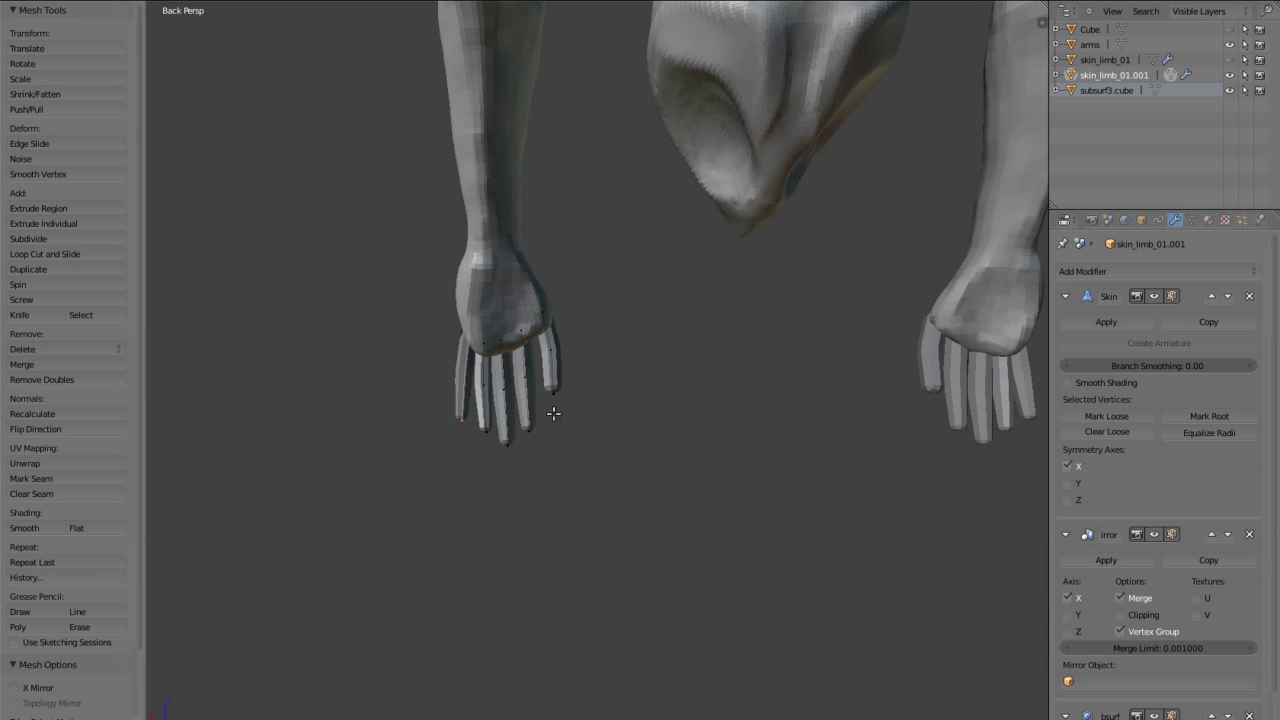
pyautogui.press('KP_3')
# Move the middle finger's tip in side view so it bends, checking the curl from front and below.
pyautogui.press('ctrl+KP_7')
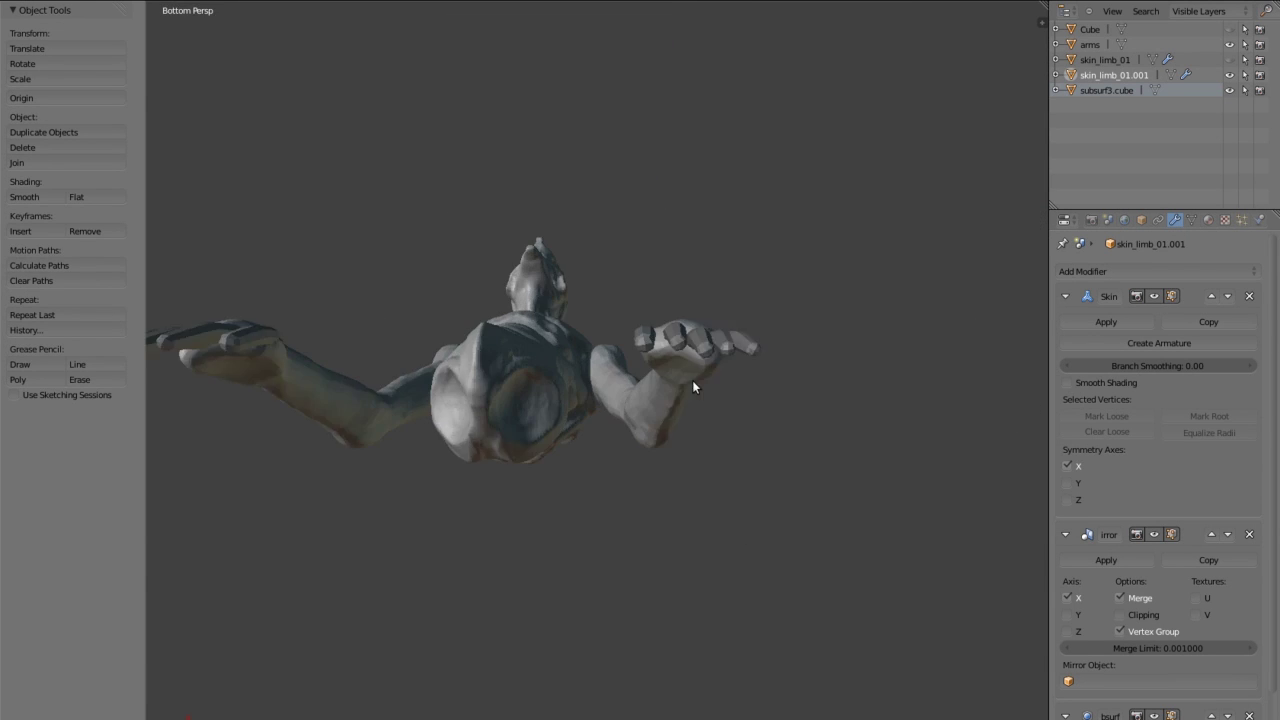
pyautogui.press('KP_5')
pyautogui.scroll(3, 616, 283)
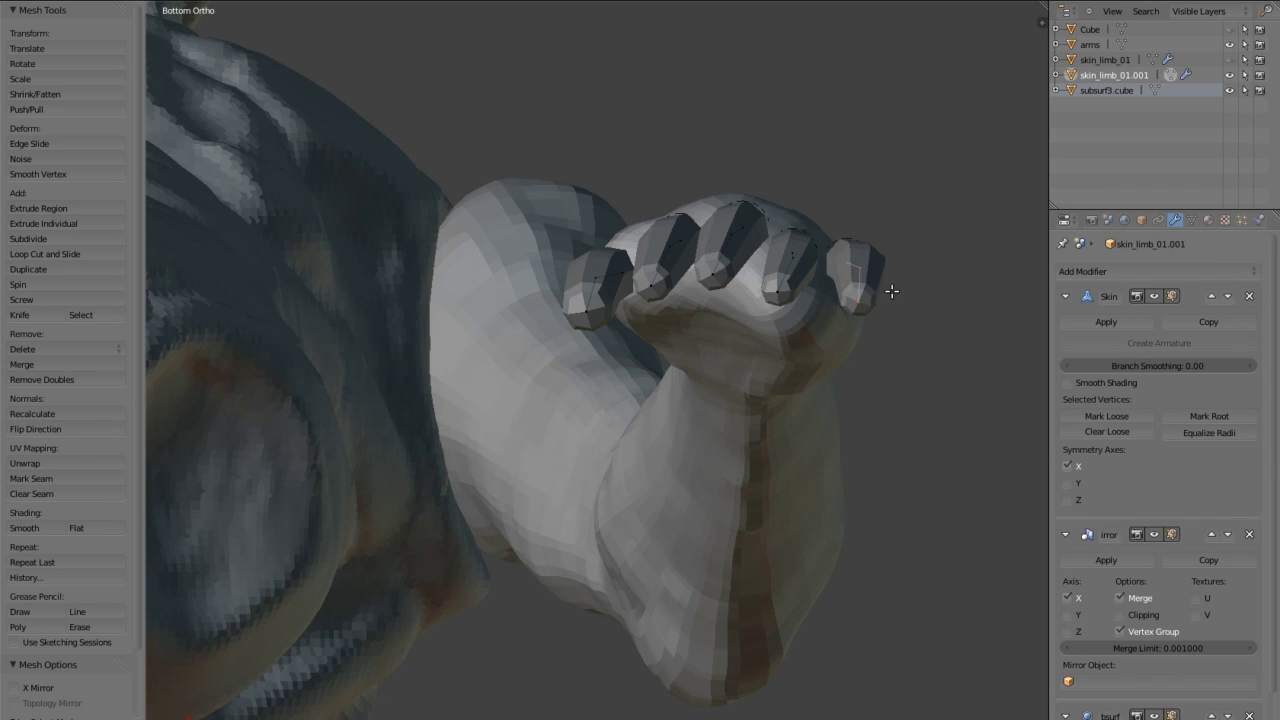
pyautogui.press('KP_3')
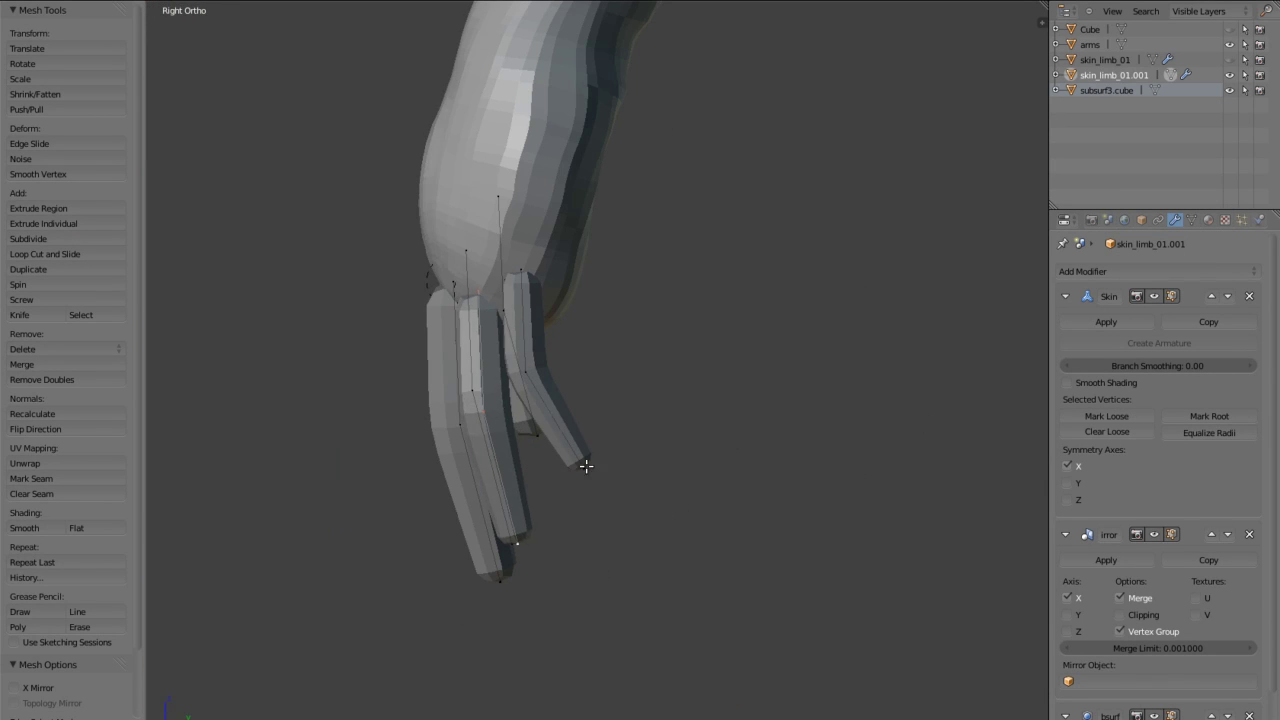
pyautogui.moveTo(516, 524); pyautogui.dragTo(529, 536, button='right')
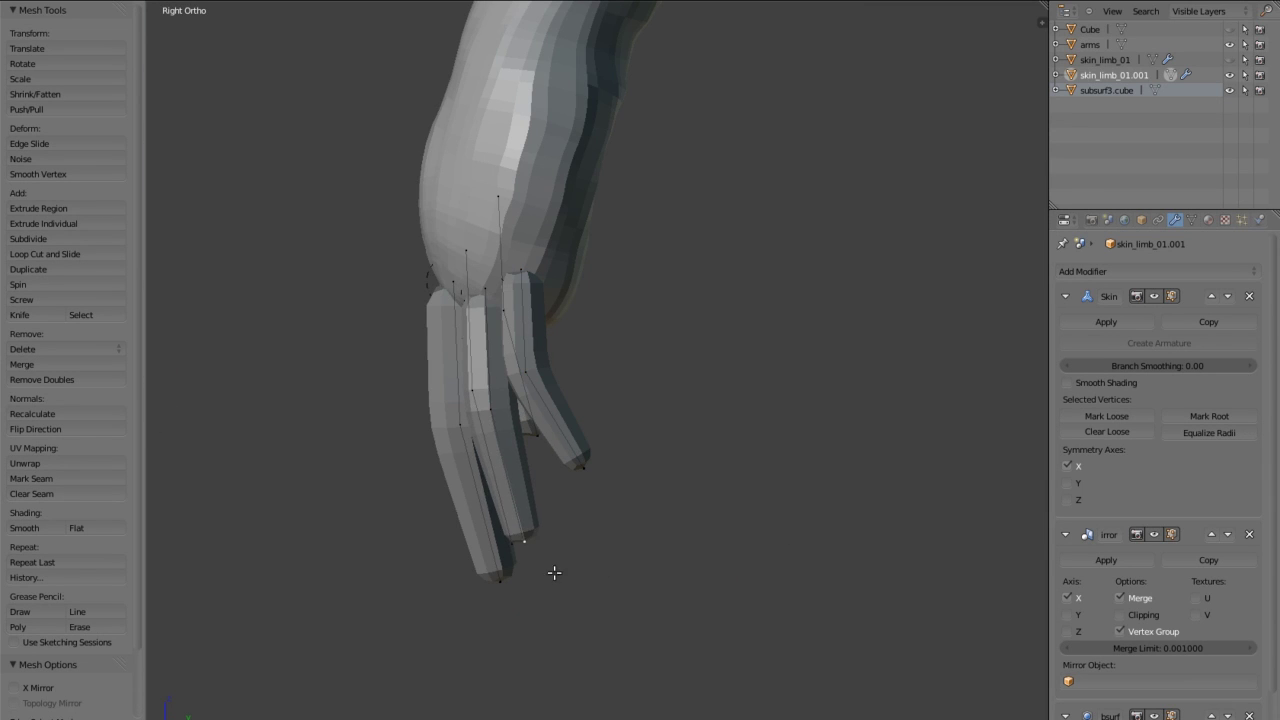
pyautogui.press('KP_1')
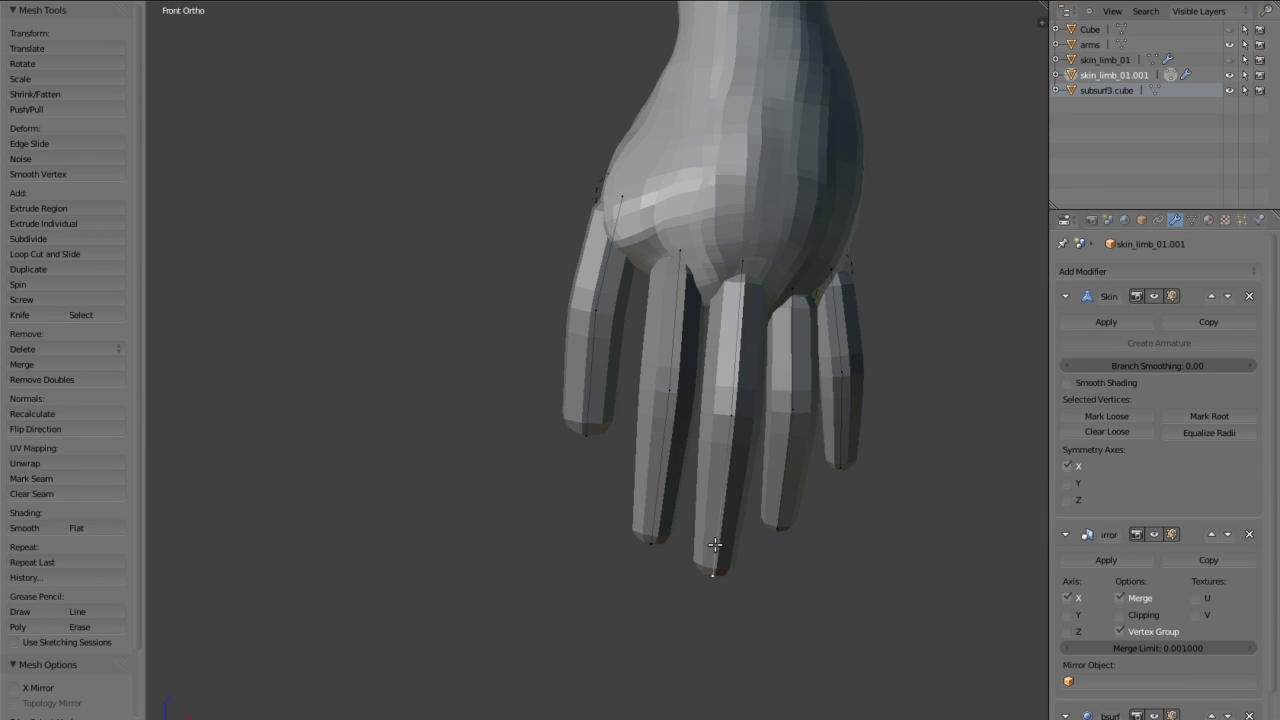
pyautogui.press('KP_3')
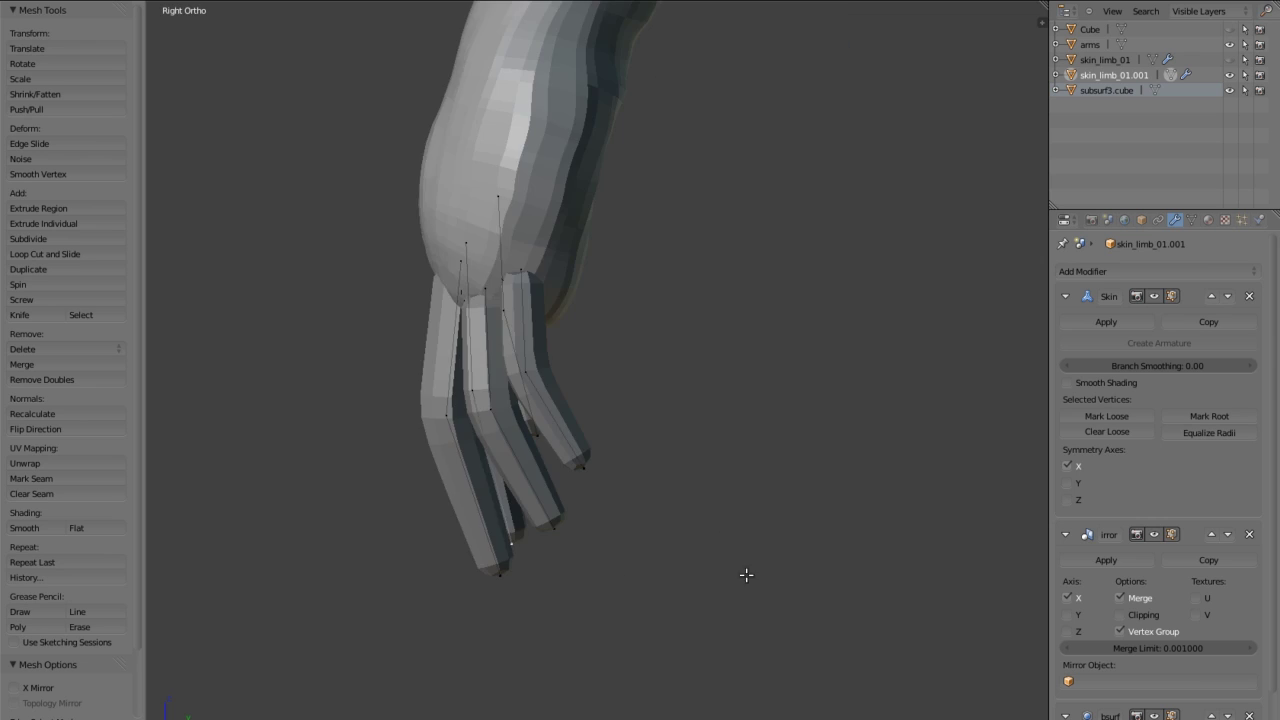
pyautogui.press('ctrl+KP_7')
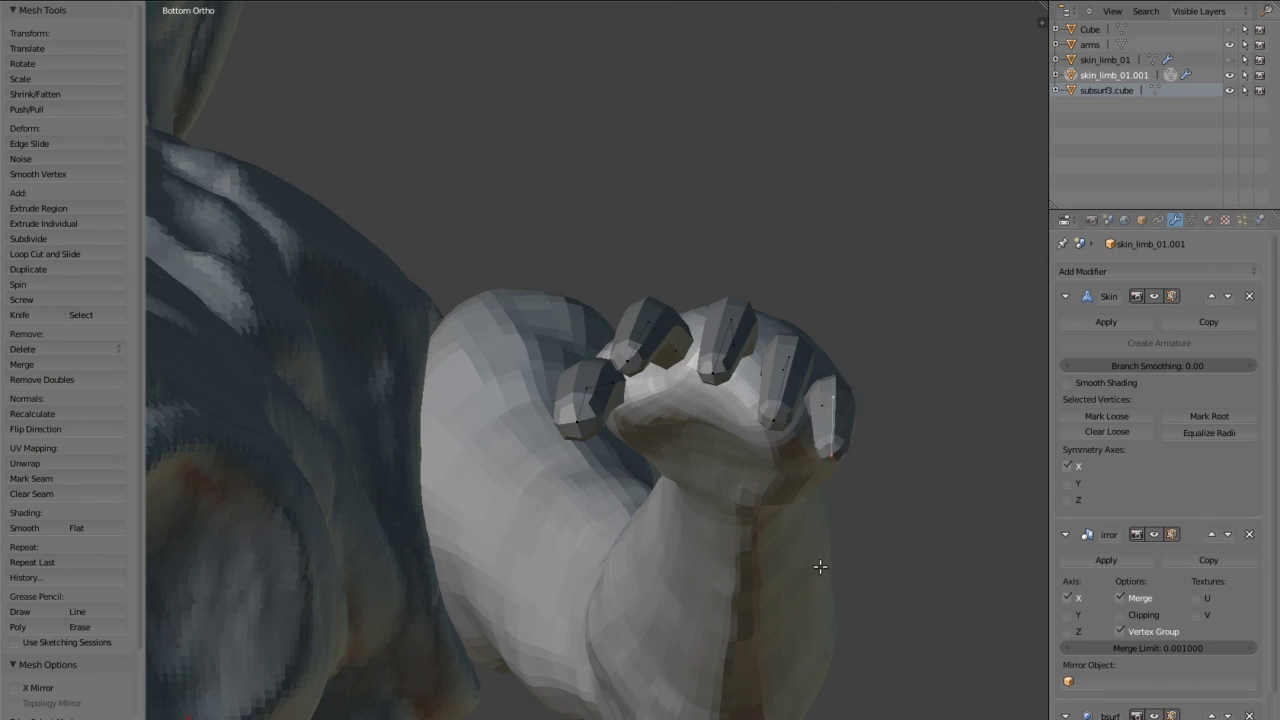
pyautogui.press('KP_1')
pyautogui.moveTo(686, 448); pyautogui.dragTo(608, 454, button='middle')
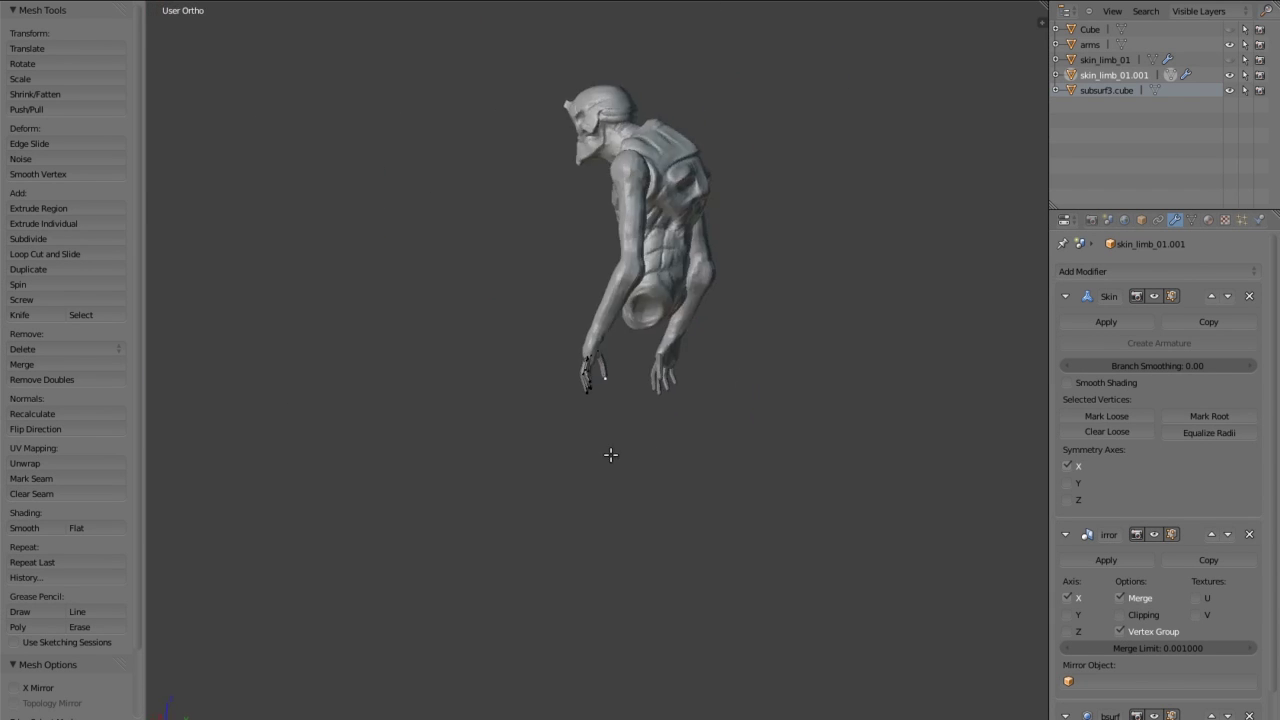
pyautogui.scroll(3, 608, 454)
pyautogui.press('Tab')
# Switch the arms to Sculpt Mode and orbit around the hand and wrist, ending on both arms from the front.
pyautogui.hotkey('ctrl', 'Tab')
pyautogui.moveTo(692, 390)
pyautogui.mouseDown(button='middle')
pyautogui.moveTo(554, 203)
pyautogui.moveTo(666, 337)
pyautogui.moveTo(343, 345)
pyautogui.mouseUp(button='middle')
pyautogui.scroll(3, 666, 337)
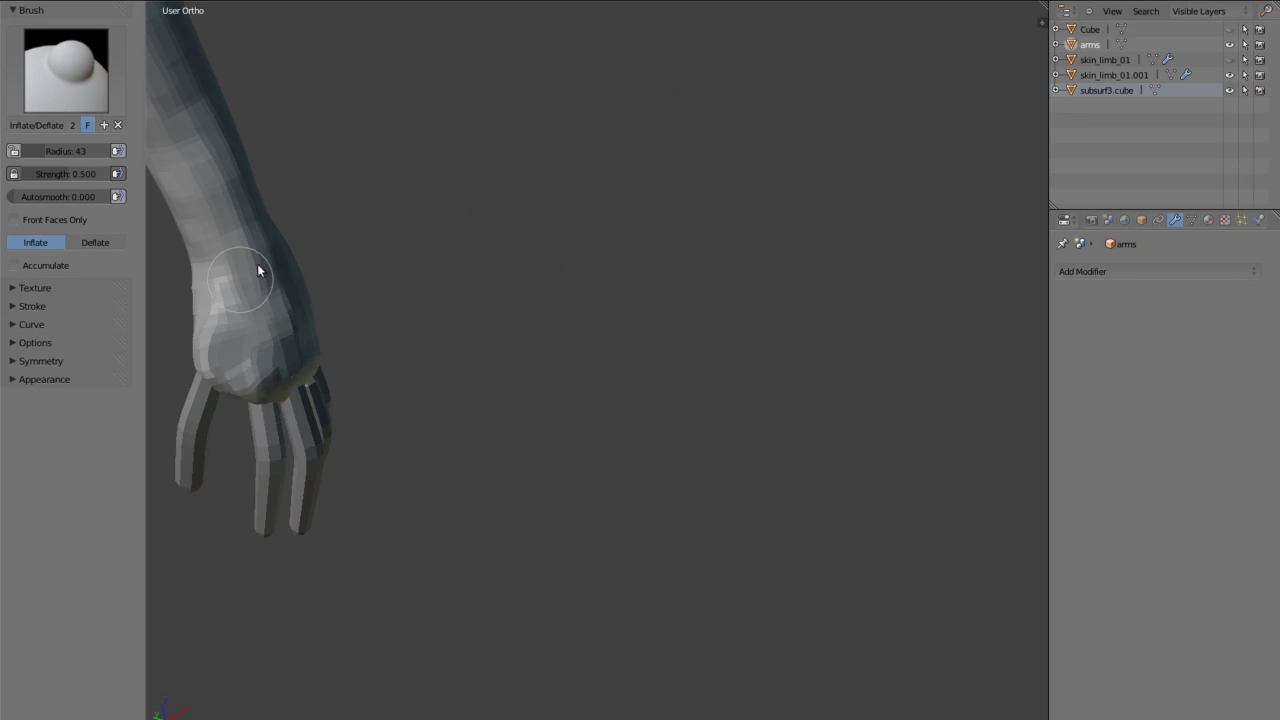
pyautogui.scroll(-3, 647, 131)
pyautogui.scroll(4, 564, 435)
pyautogui.moveTo(564, 435); pyautogui.dragTo(993, 476, button='middle')
pyautogui.moveTo(1038, 415)
pyautogui.mouseDown(button='middle')
pyautogui.moveTo(646, 371)
pyautogui.moveTo(680, 409)
pyautogui.moveTo(651, 366)
pyautogui.moveTo(443, 234)
pyautogui.moveTo(300, 294)
pyautogui.moveTo(777, 380)
pyautogui.mouseUp(button='middle')
pyautogui.scroll(-2, 760, 390)
pyautogui.scroll(-3, 534, 269)
pyautogui.scroll(4, 575, 289)
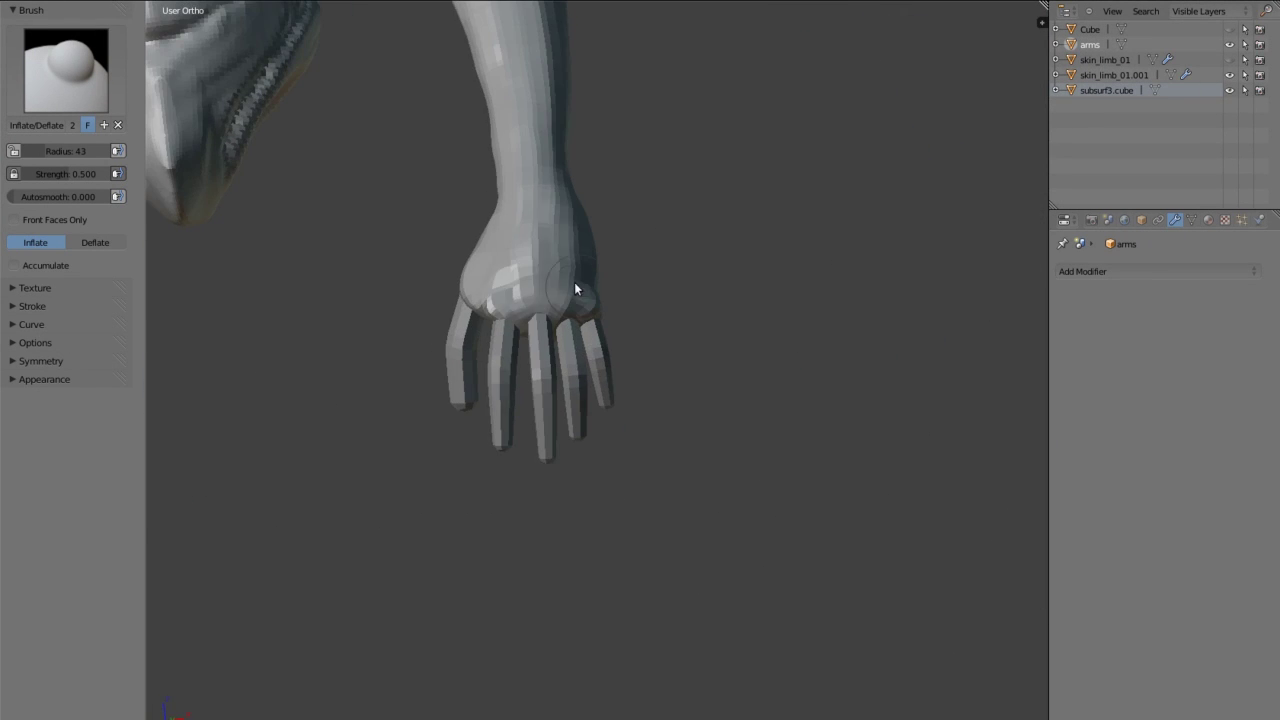
pyautogui.moveTo(513, 262)
pyautogui.mouseDown(button='middle')
pyautogui.moveTo(300, 334)
pyautogui.moveTo(497, 286)
pyautogui.moveTo(417, 300)
pyautogui.moveTo(616, 146)
pyautogui.moveTo(528, 357)
pyautogui.moveTo(414, 366)
pyautogui.moveTo(516, 374)
pyautogui.mouseUp(button='middle')
pyautogui.scroll(-2, 497, 286)
pyautogui.scroll(-3, 528, 357)
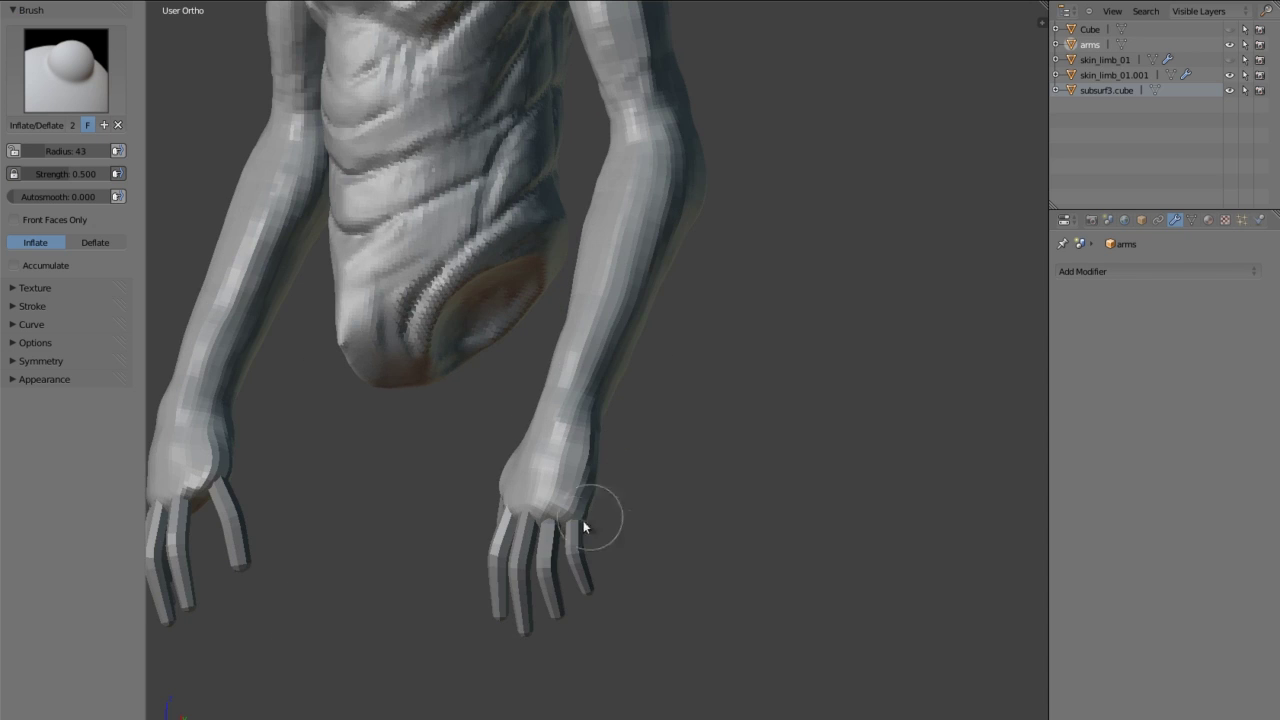
# Apply the fingers' Skin modifier, hide the separate finger object, and select the arms.
pyautogui.click(1229, 59)
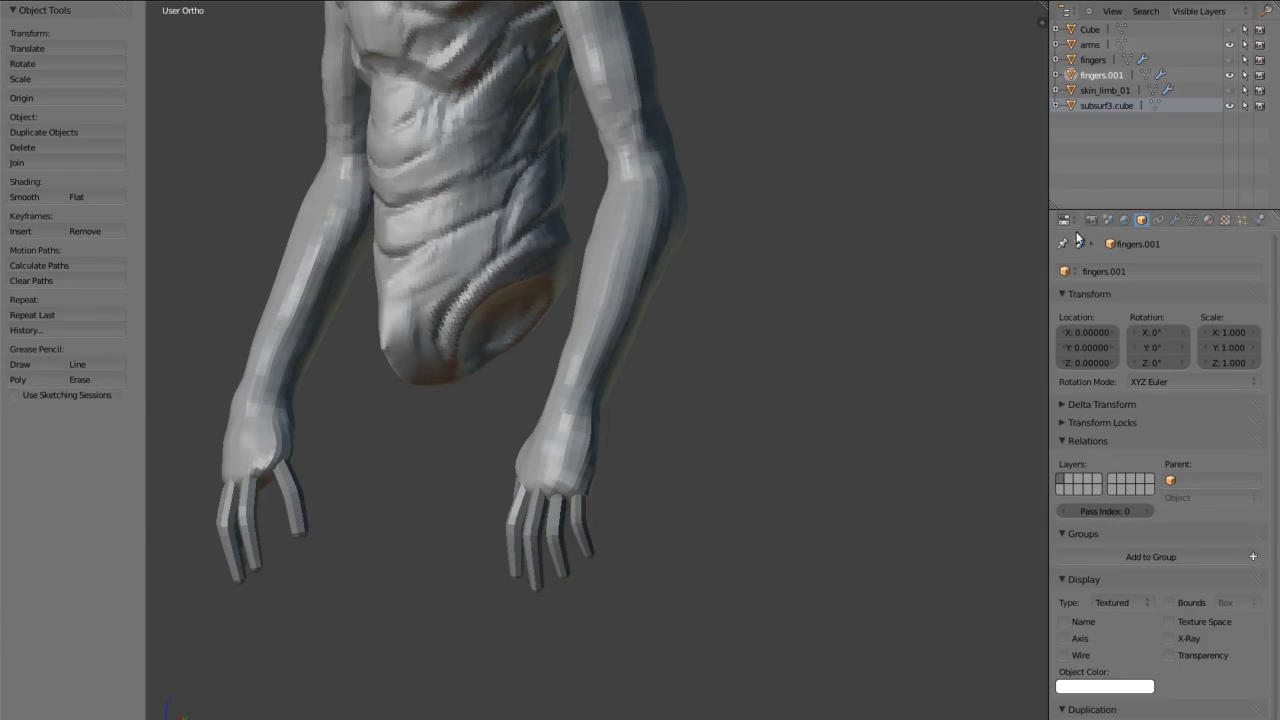
pyautogui.click(1174, 219)
pyautogui.click(1079, 376)
pyautogui.moveTo(700, 340); pyautogui.dragTo(606, 327, button='middle')
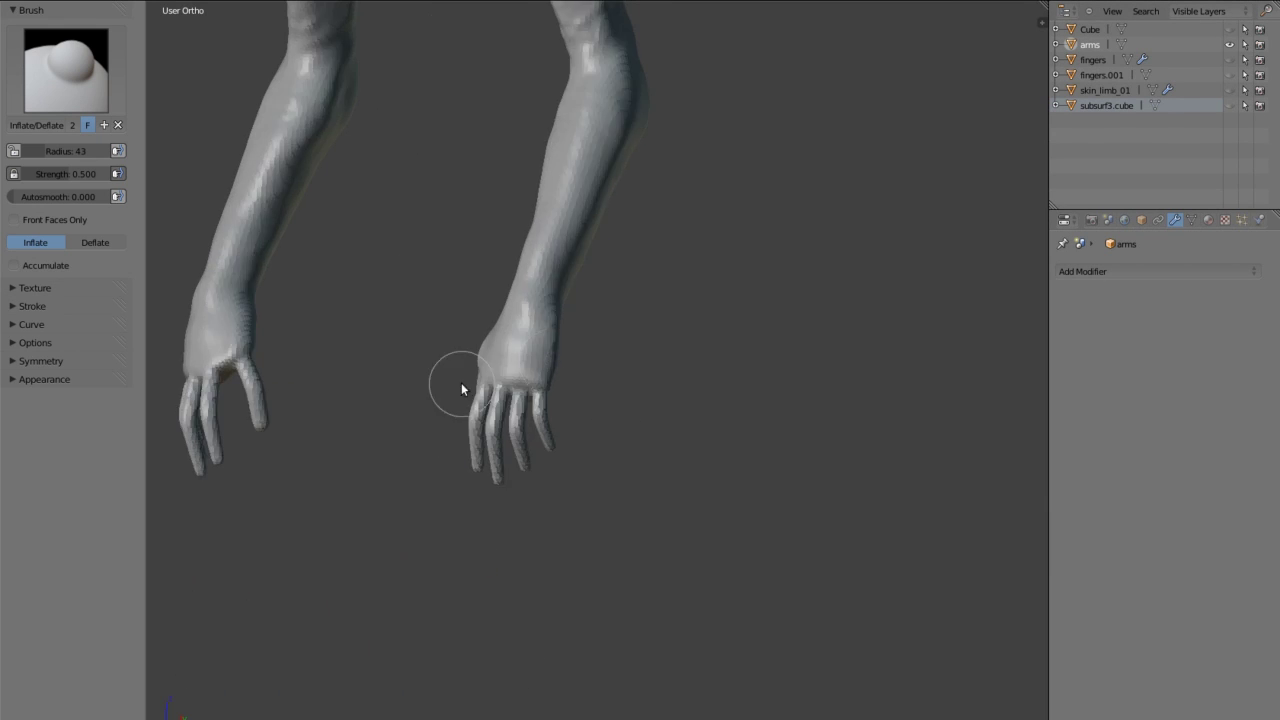
pyautogui.moveTo(461, 382)
pyautogui.mouseDown(button='middle')
pyautogui.moveTo(490, 457)
pyautogui.moveTo(587, 370)
pyautogui.mouseUp(button='middle')
pyautogui.press('ctrl+KP_1')
pyautogui.press('KP_1')
# Shape the right hand using the Clay Strips and Inflate/Deflate brushes.
pyautogui.press('c')
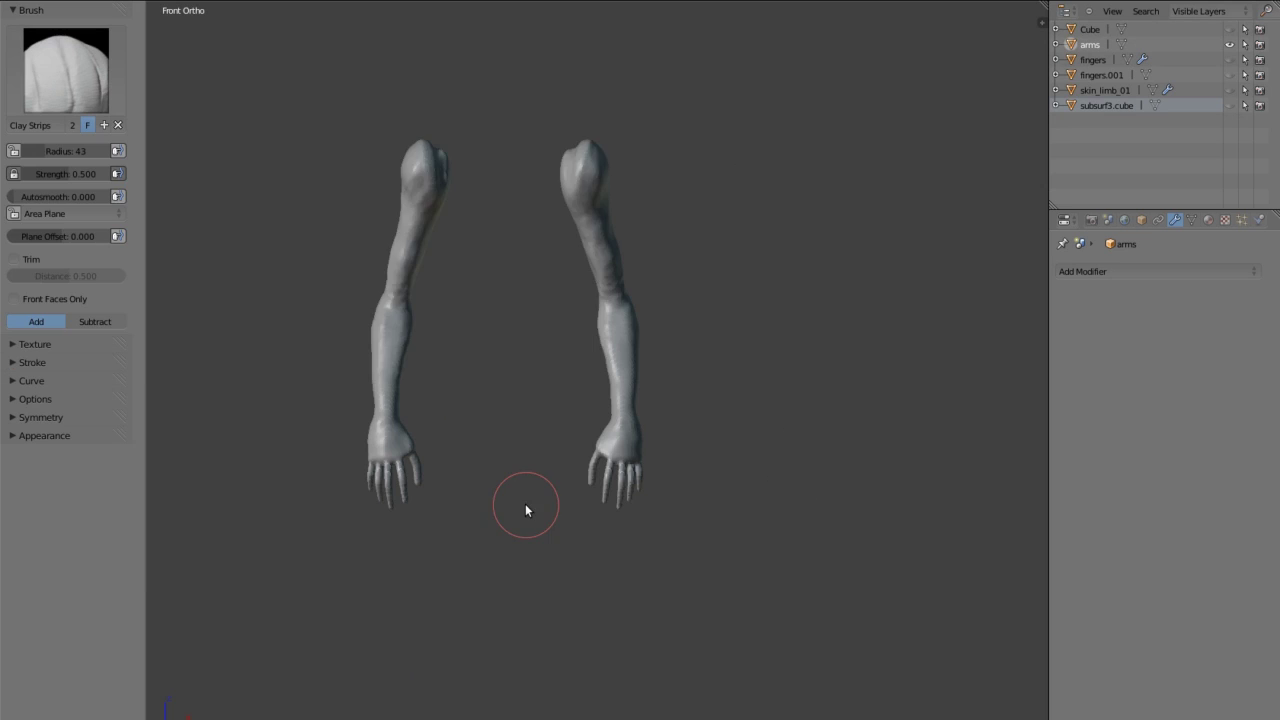
pyautogui.scroll(5, 525, 510)
pyautogui.moveTo(607, 508)
pyautogui.mouseDown(button='middle')
pyautogui.moveTo(598, 455)
pyautogui.moveTo(601, 618)
pyautogui.mouseUp(button='middle')
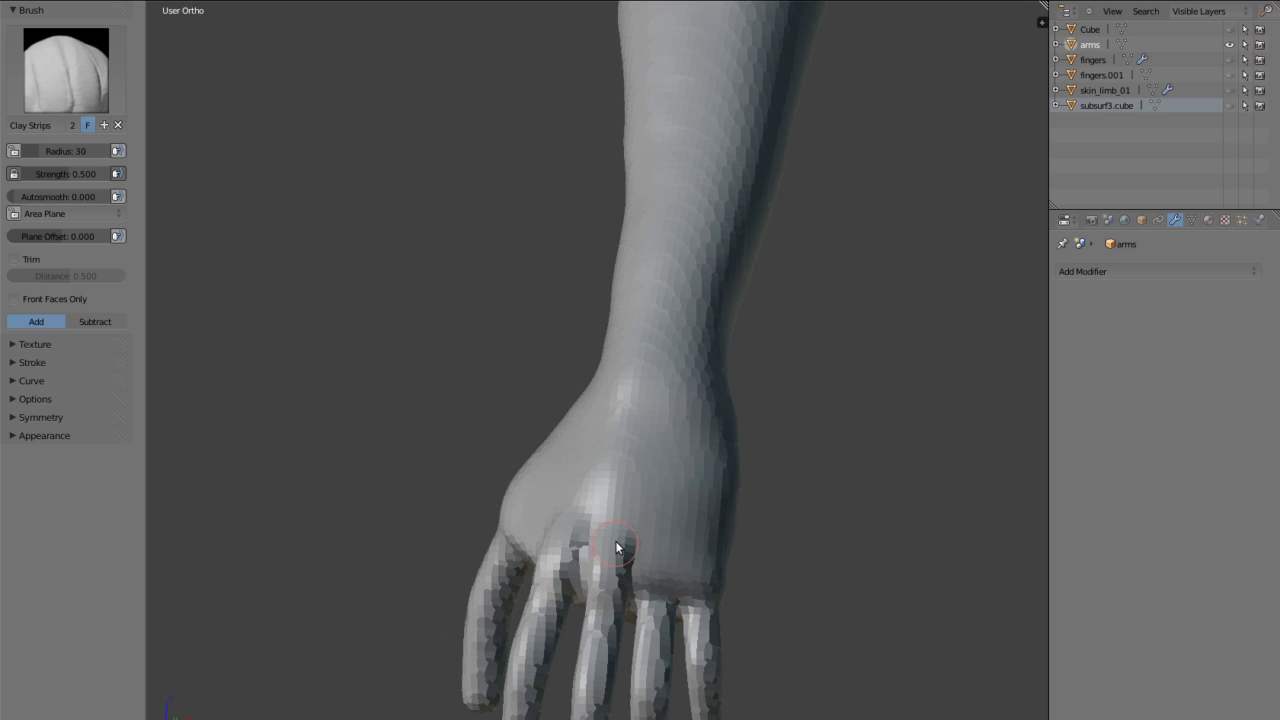
pyautogui.scroll(-3, 703, 613)
pyautogui.moveTo(477, 320)
pyautogui.mouseDown(button='middle')
pyautogui.moveTo(466, 457)
pyautogui.moveTo(766, 486)
pyautogui.moveTo(761, 377)
pyautogui.moveTo(734, 514)
pyautogui.moveTo(398, 303)
pyautogui.mouseUp(button='middle')
pyautogui.press('i')
pyautogui.moveTo(385, 495)
pyautogui.mouseDown(button='middle')
pyautogui.moveTo(486, 350)
pyautogui.moveTo(385, 270)
pyautogui.mouseUp(button='middle')
# Build clay-strip elbow and muscle forms on the forearms.
pyautogui.press('c')
pyautogui.moveTo(420, 211)
pyautogui.mouseDown(button='middle')
pyautogui.moveTo(190, 226)
pyautogui.moveTo(349, 193)
pyautogui.moveTo(277, 357)
pyautogui.mouseUp(button='middle')
pyautogui.scroll(-4, 548, 343)
pyautogui.moveTo(548, 343)
pyautogui.mouseDown(button='middle')
pyautogui.moveTo(894, 428)
pyautogui.moveTo(843, 366)
pyautogui.moveTo(363, 266)
pyautogui.moveTo(631, 237)
pyautogui.moveTo(337, 229)
pyautogui.moveTo(697, 374)
pyautogui.mouseUp(button='middle')
pyautogui.scroll(2, 810, 358)
pyautogui.moveTo(373, 197)
pyautogui.mouseDown(button='middle')
pyautogui.moveTo(723, 197)
pyautogui.moveTo(589, 289)
pyautogui.moveTo(723, 483)
pyautogui.moveTo(631, 368)
pyautogui.moveTo(557, 420)
pyautogui.moveTo(729, 428)
pyautogui.mouseUp(button='middle')
# Add a Remesh modifier to the arms, undo it, and unhide the subsurf3.cube body.
pyautogui.press('ctrl+KP_1')
pyautogui.press('KP_1')
pyautogui.scroll(4, 666, 326)
pyautogui.click(1155, 271)
pyautogui.click(910, 455)
pyautogui.hotkey('ctrl', 'z')
pyautogui.scroll(-5, 999, 329)
pyautogui.moveTo(999, 329); pyautogui.dragTo(628, 303, button='middle')
pyautogui.press('KP_1')
pyautogui.press('KP_Decimal')
pyautogui.click(1229, 105)
# With the Crease Soft brush set to Subtract, carve creases into the finger joints.
pyautogui.moveTo(742, 289)
pyautogui.mouseDown(button='middle')
pyautogui.moveTo(521, 358)
pyautogui.moveTo(644, 414)
pyautogui.moveTo(491, 271)
pyautogui.mouseUp(button='middle')
pyautogui.hotkey('shift', 'c')
pyautogui.scroll(2, 676, 328)
pyautogui.moveTo(676, 328)
pyautogui.mouseDown(button='middle')
pyautogui.moveTo(636, 268)
pyautogui.moveTo(746, 308)
pyautogui.mouseUp(button='middle')
pyautogui.scroll(4, 576, 334)
pyautogui.scroll(-4, 575, 285)
pyautogui.moveTo(620, 223)
pyautogui.mouseDown(button='middle')
pyautogui.moveTo(320, 226)
pyautogui.moveTo(571, 206)
pyautogui.mouseUp(button='middle')
pyautogui.scroll(5, 468, 420)
pyautogui.moveTo(468, 420); pyautogui.dragTo(666, 494, button='middle')
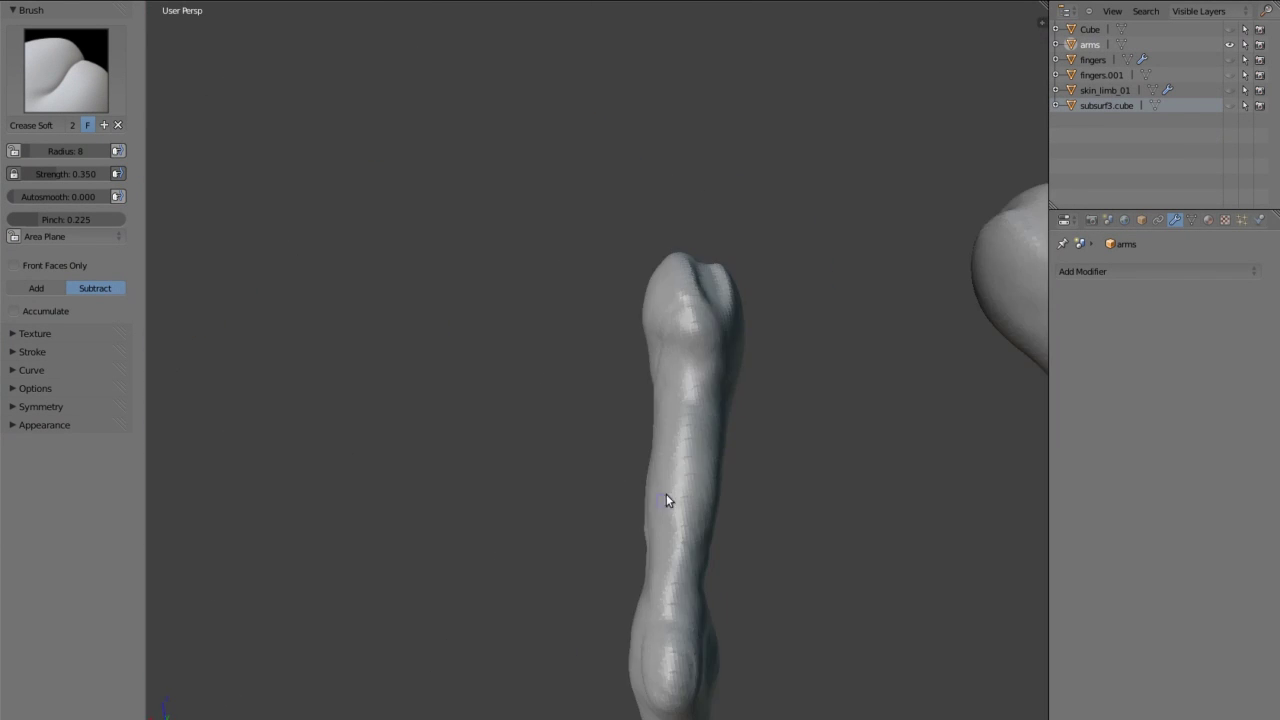
pyautogui.scroll(-4, 797, 398)
pyautogui.moveTo(797, 398); pyautogui.dragTo(726, 398, button='middle')
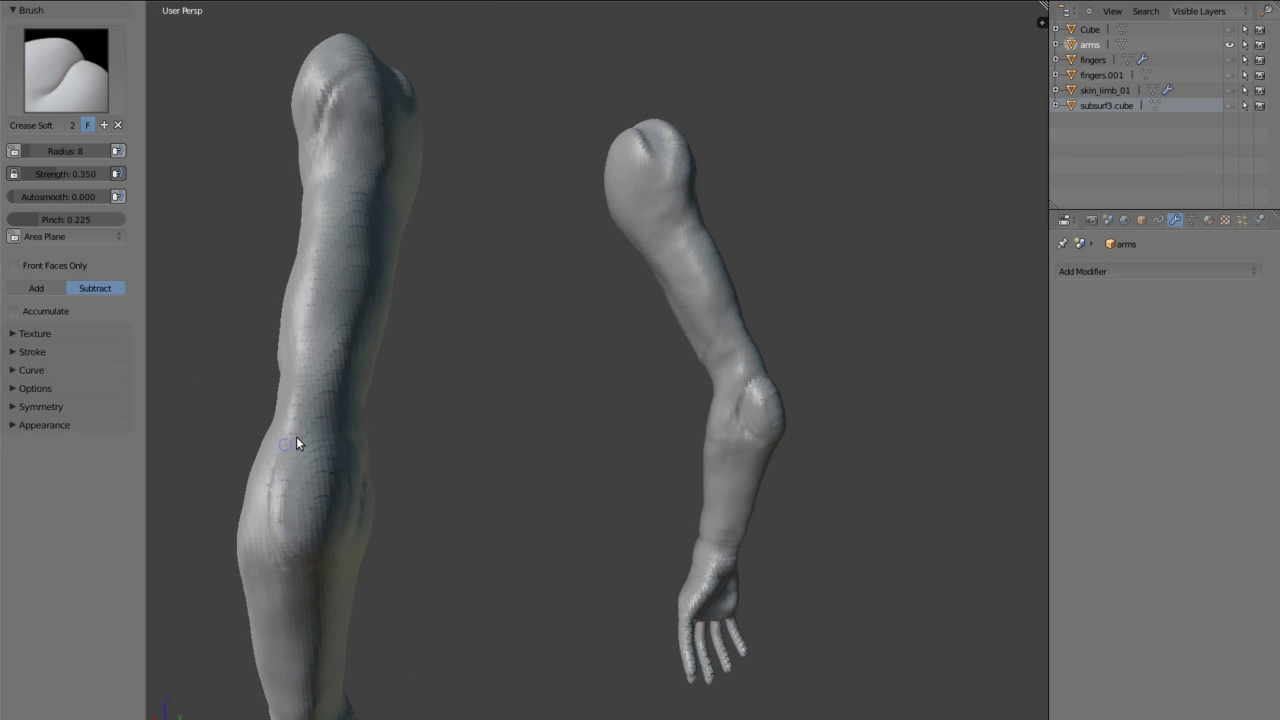
pyautogui.scroll(-3, 296, 443)
# Carve further soft creases along both forearms and the back of the hand.
pyautogui.moveTo(296, 443); pyautogui.dragTo(675, 420, button='middle')
pyautogui.moveTo(371, 337); pyautogui.dragTo(561, 371, button='middle')
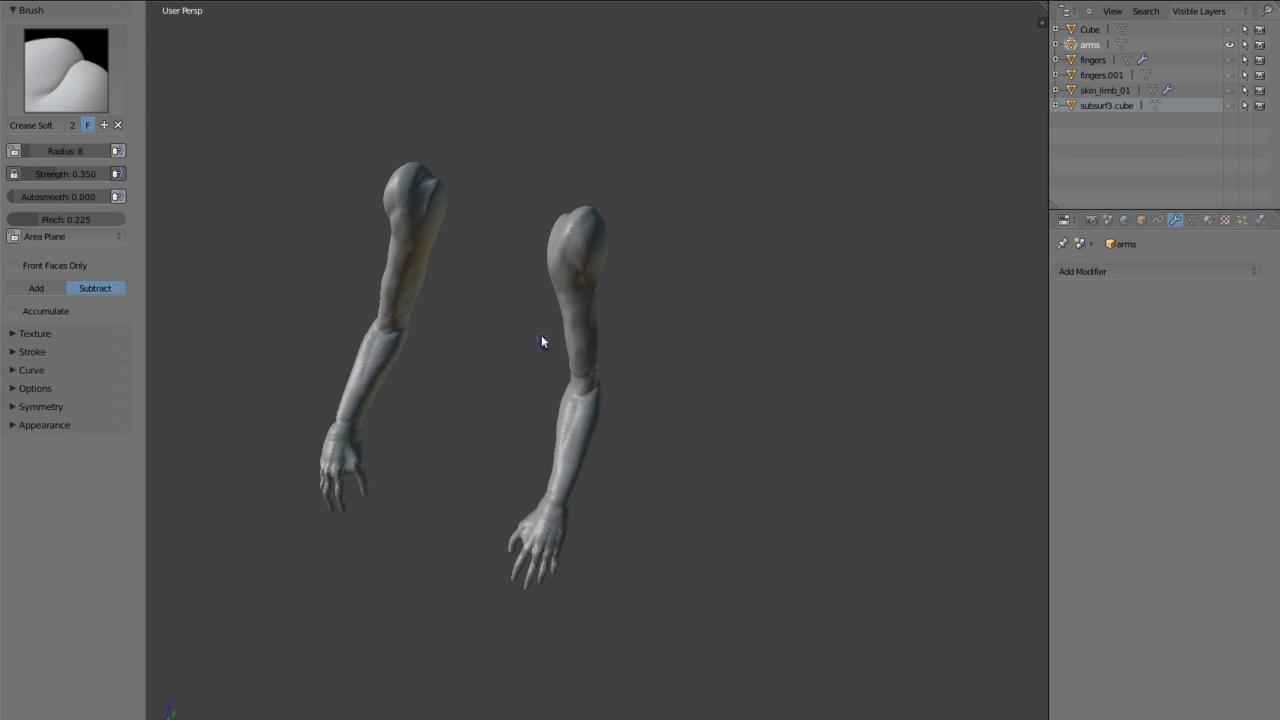
pyautogui.scroll(3, 541, 342)
pyautogui.scroll(3, 420, 462)
pyautogui.scroll(-6, 474, 372)
pyautogui.moveTo(474, 372)
pyautogui.mouseDown(button='middle')
pyautogui.moveTo(400, 380)
pyautogui.moveTo(698, 606)
pyautogui.mouseUp(button='middle')
pyautogui.scroll(6, 374, 368)
pyautogui.scroll(-5, 375, 368)
pyautogui.press('ctrl+KP_1')
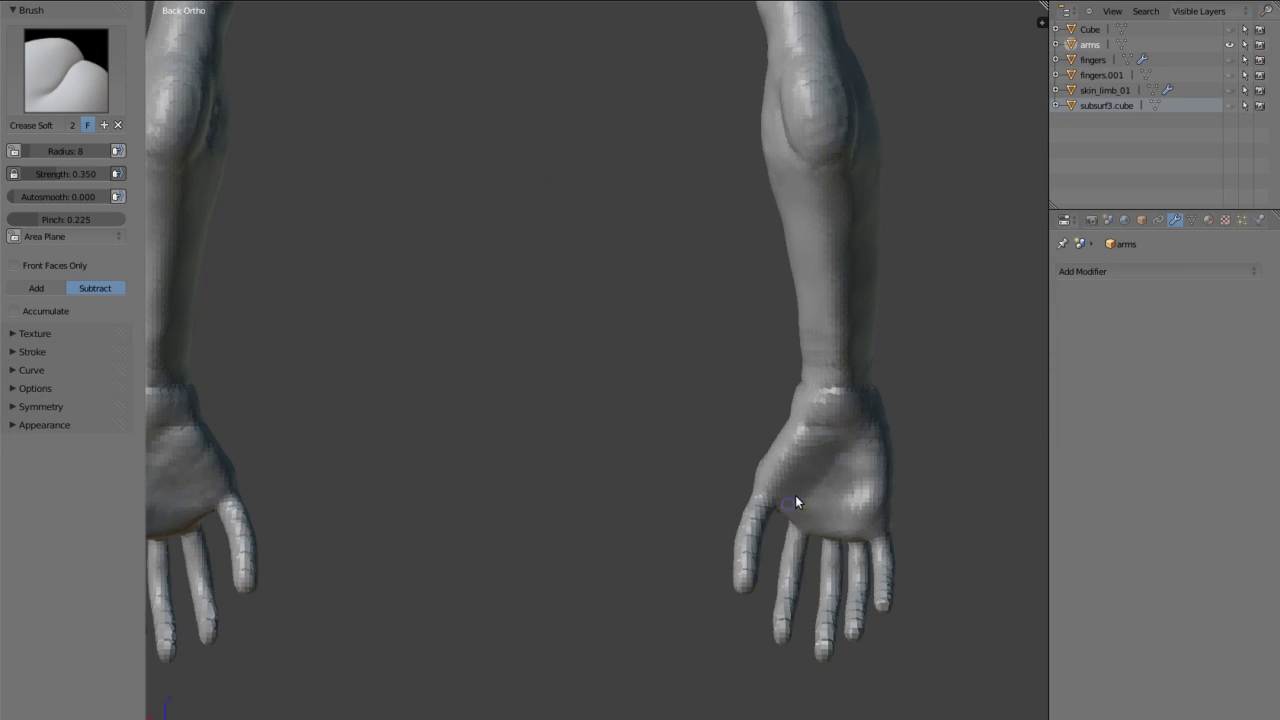
pyautogui.scroll(-3, 898, 566)
pyautogui.moveTo(898, 566)
pyautogui.mouseDown(button='middle')
pyautogui.moveTo(766, 362)
pyautogui.moveTo(183, 57)
pyautogui.mouseUp(button='middle')
# Thicken both wrists with Clay Strips bands at radius 33, set to Add.
pyautogui.press('c')
pyautogui.scroll(3, 666, 357)
pyautogui.scroll(2, 743, 312)
pyautogui.scroll(-2, 743, 315)
pyautogui.moveTo(650, 331); pyautogui.dragTo(696, 357, button='middle')
pyautogui.scroll(5, 696, 357)
pyautogui.press('KP_1')
pyautogui.scroll(-3, 703, 458)
pyautogui.scroll(-3, 691, 358)
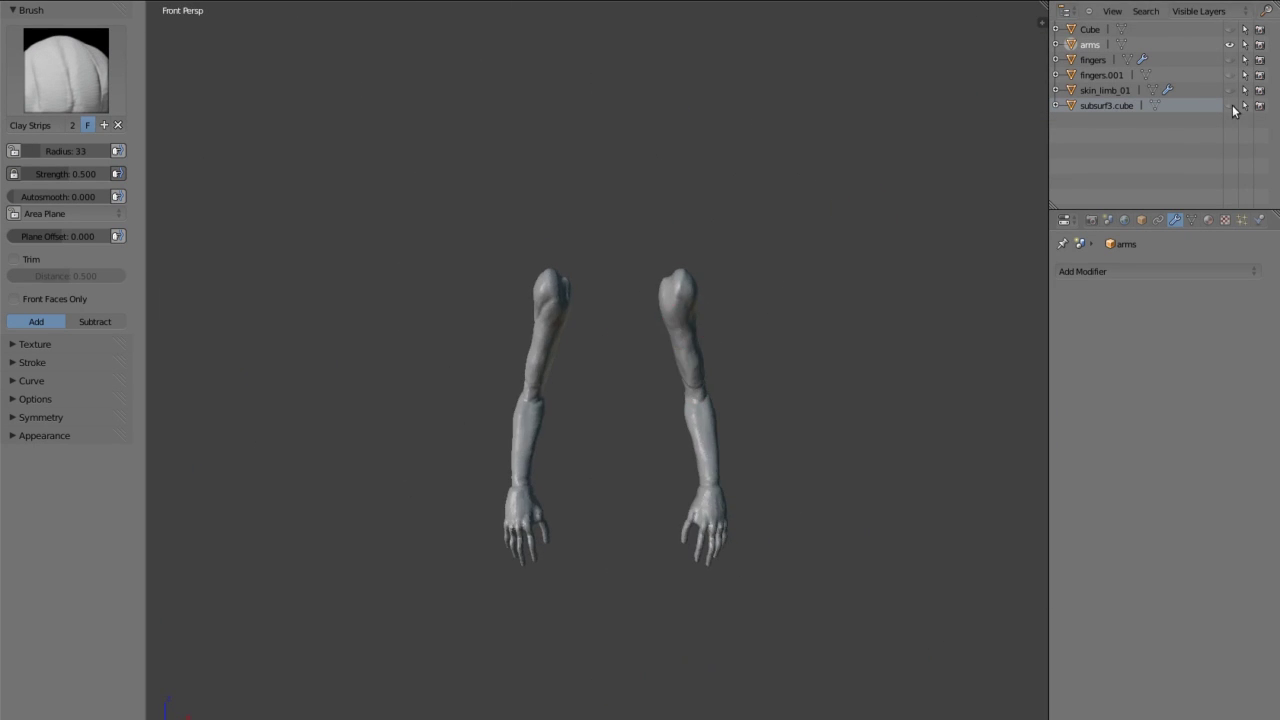